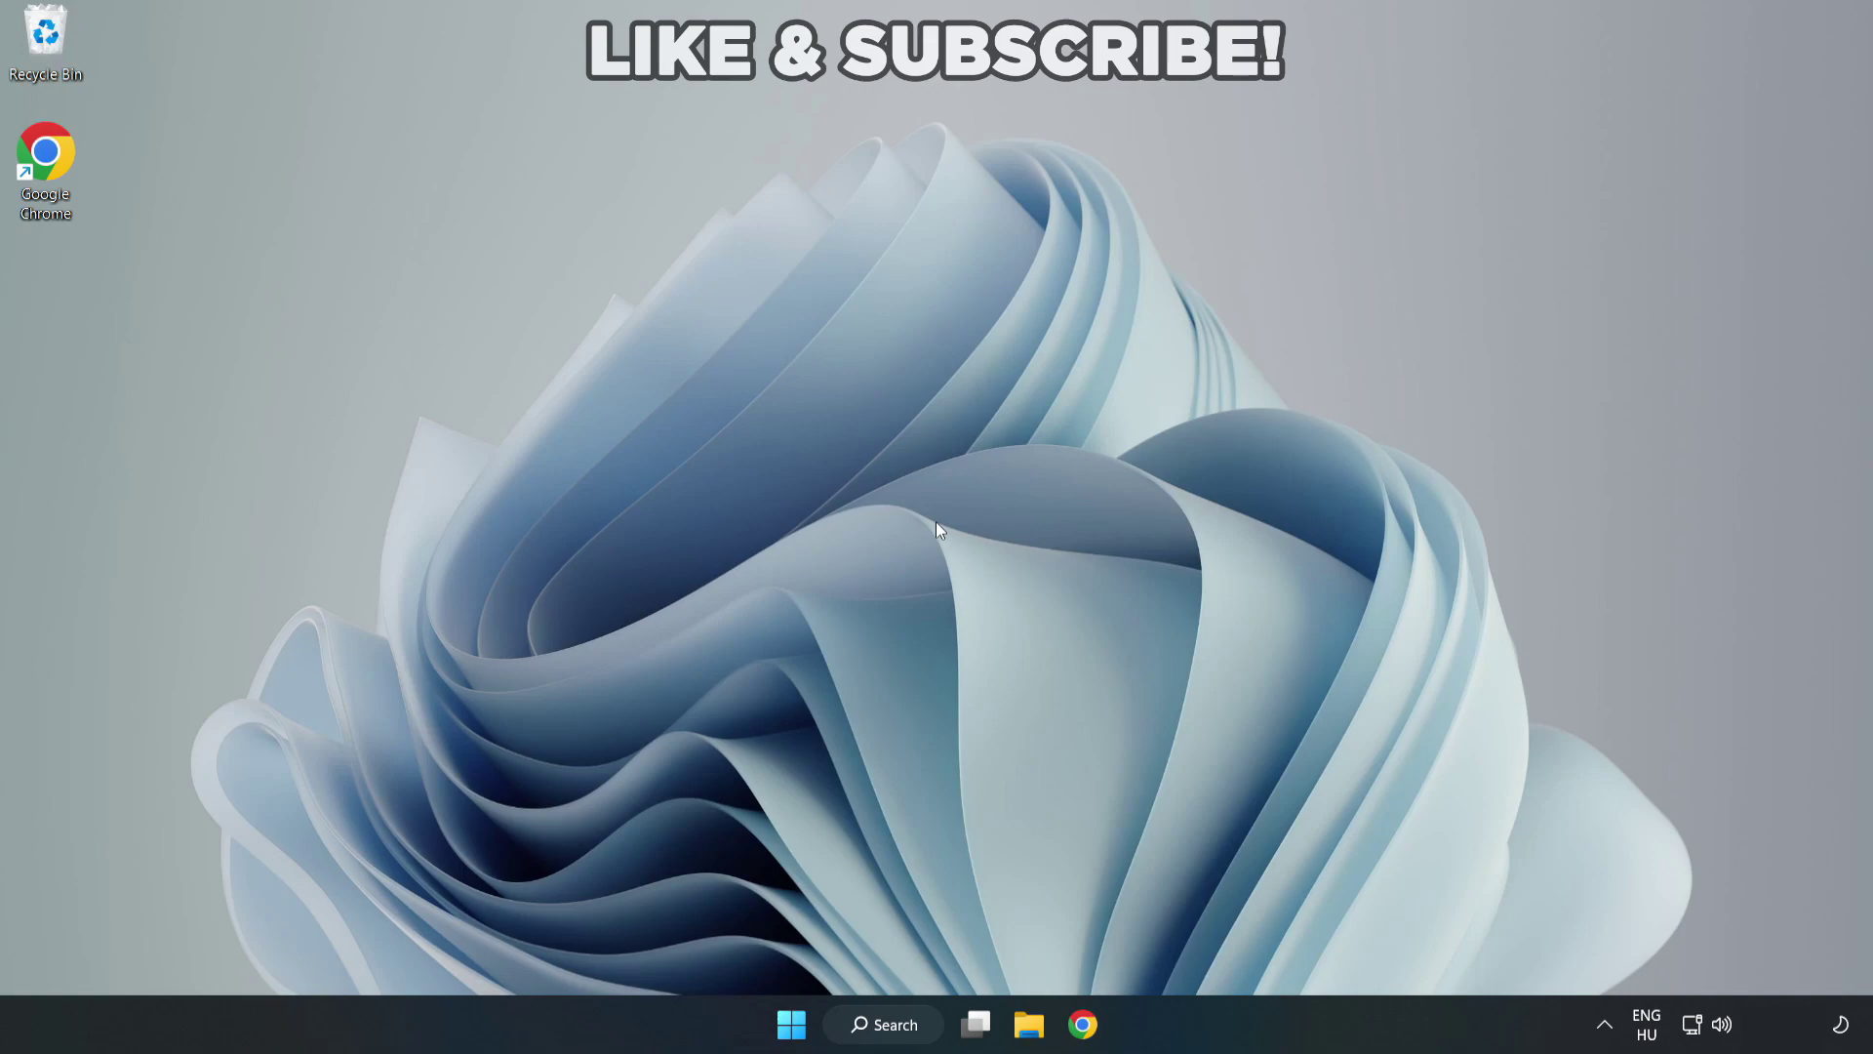
- Search Windows for 'device manager' so Device Manager appears as the best match
left_click(912, 1032)
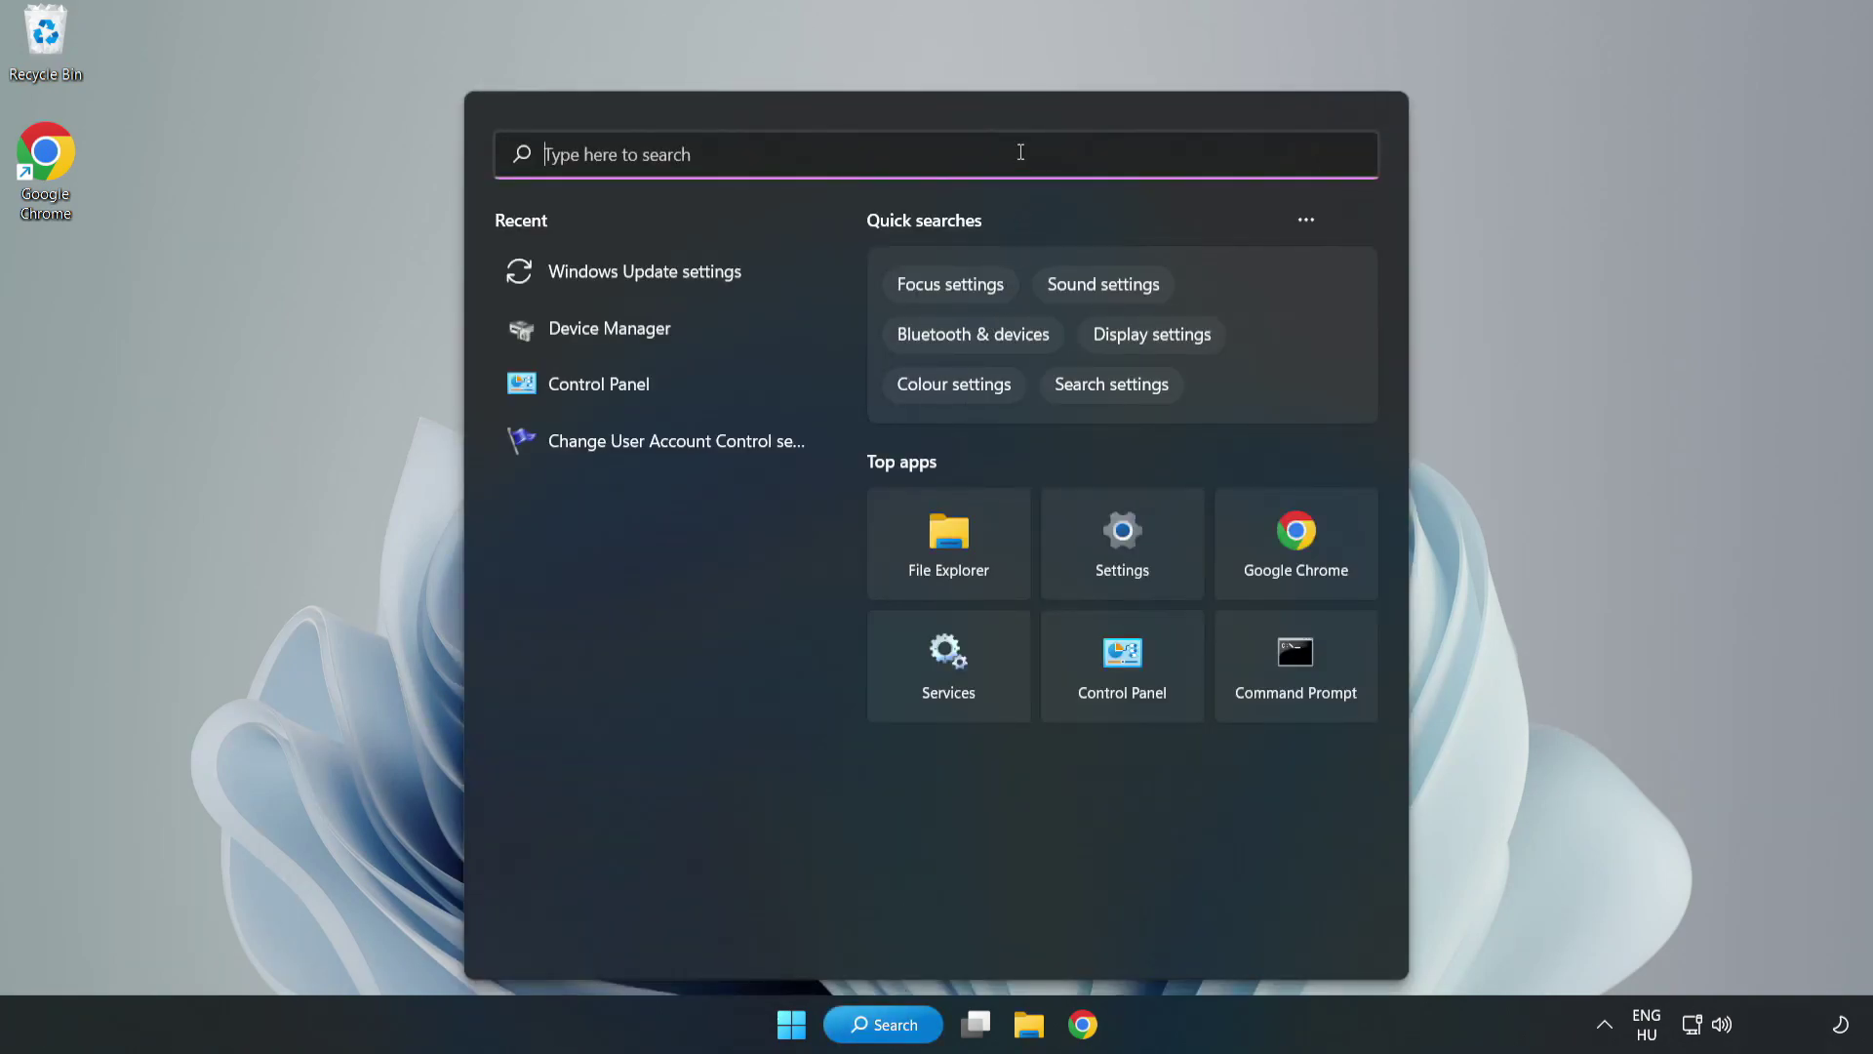
type("devic")
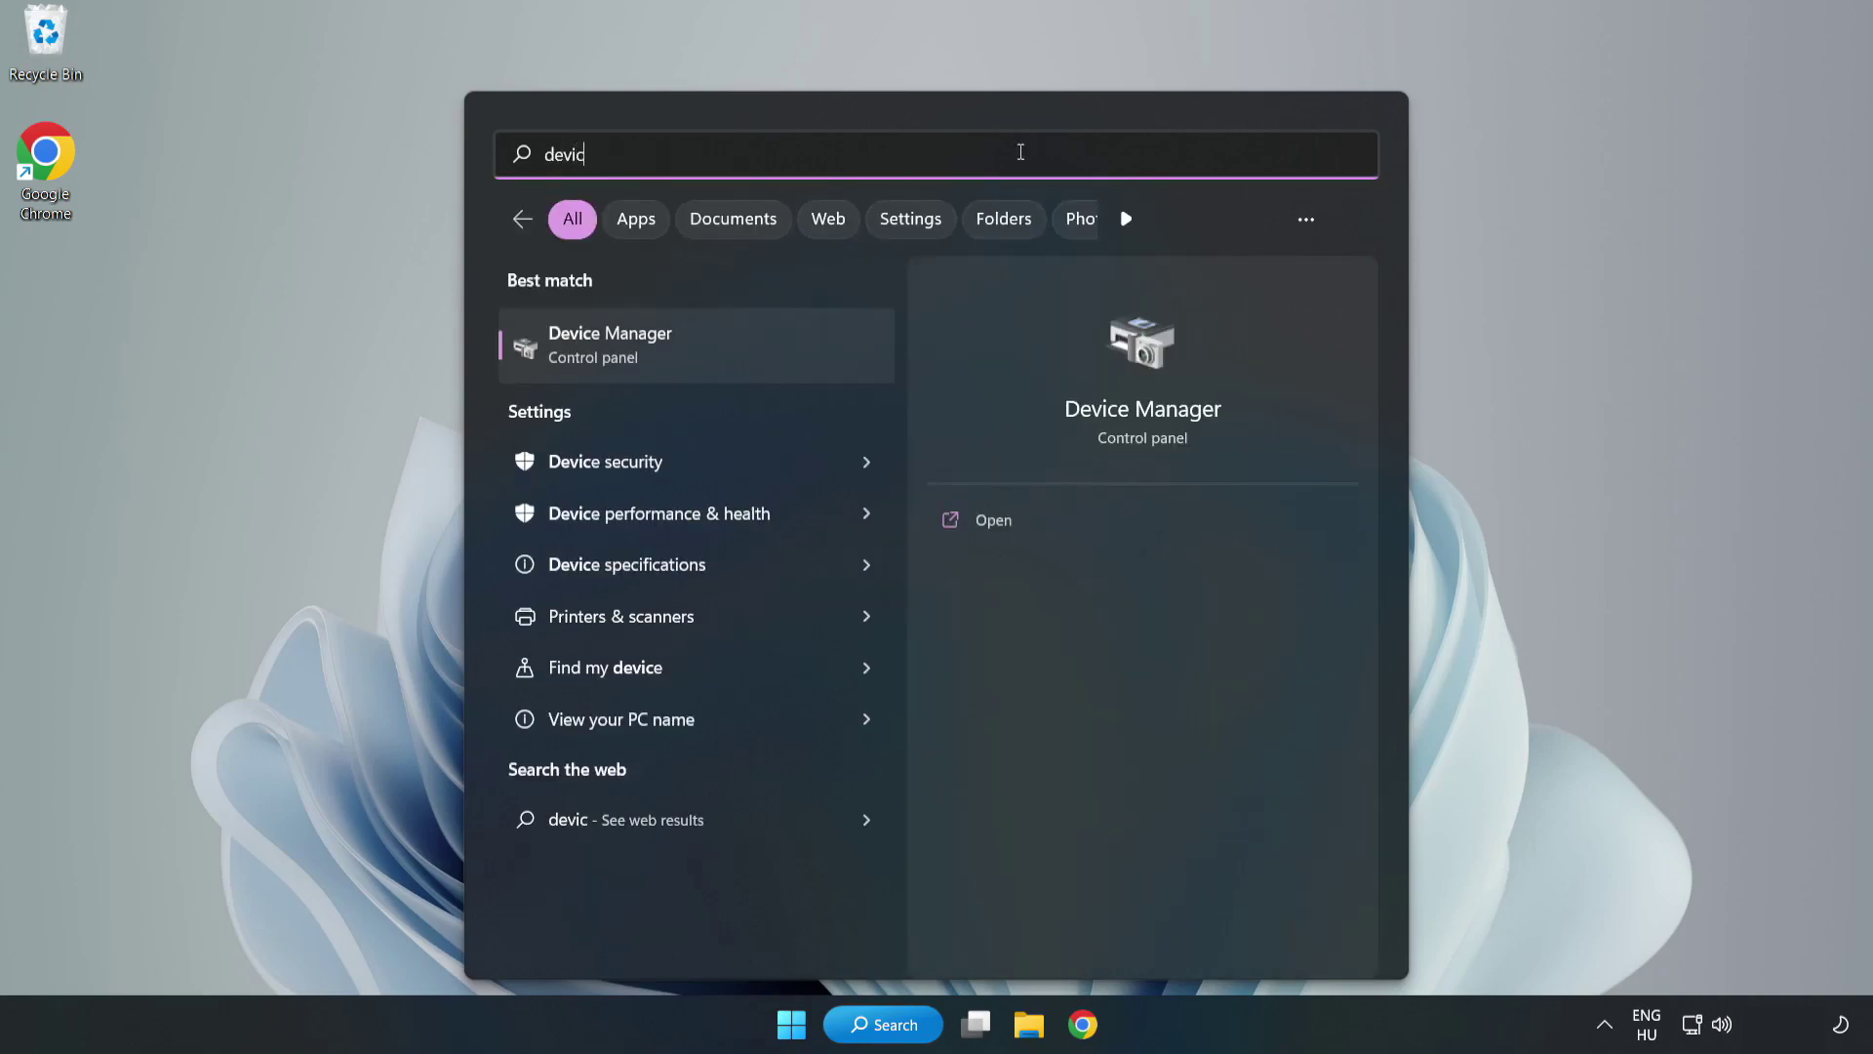
type("e manager")
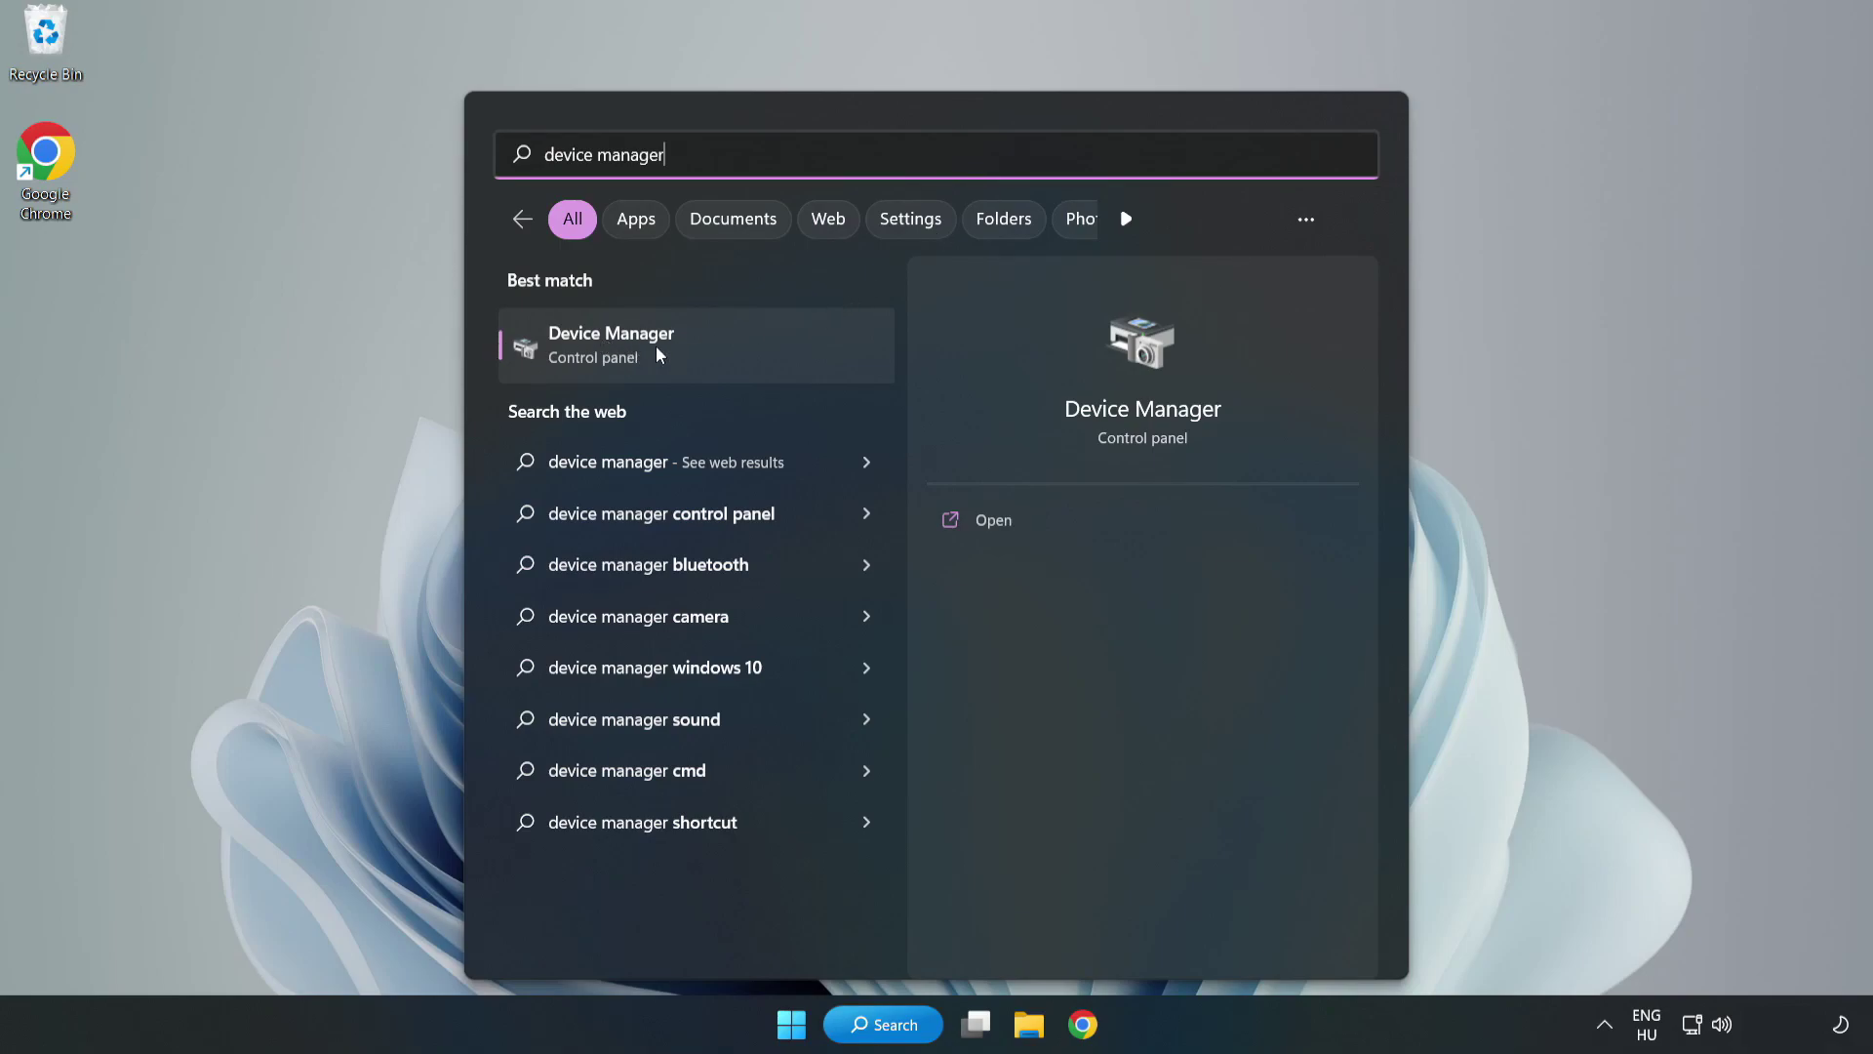
- Open Device Manager, expand Display adapters and bring up the VMware SVGA 3D adapter's context menu
left_click(698, 362)
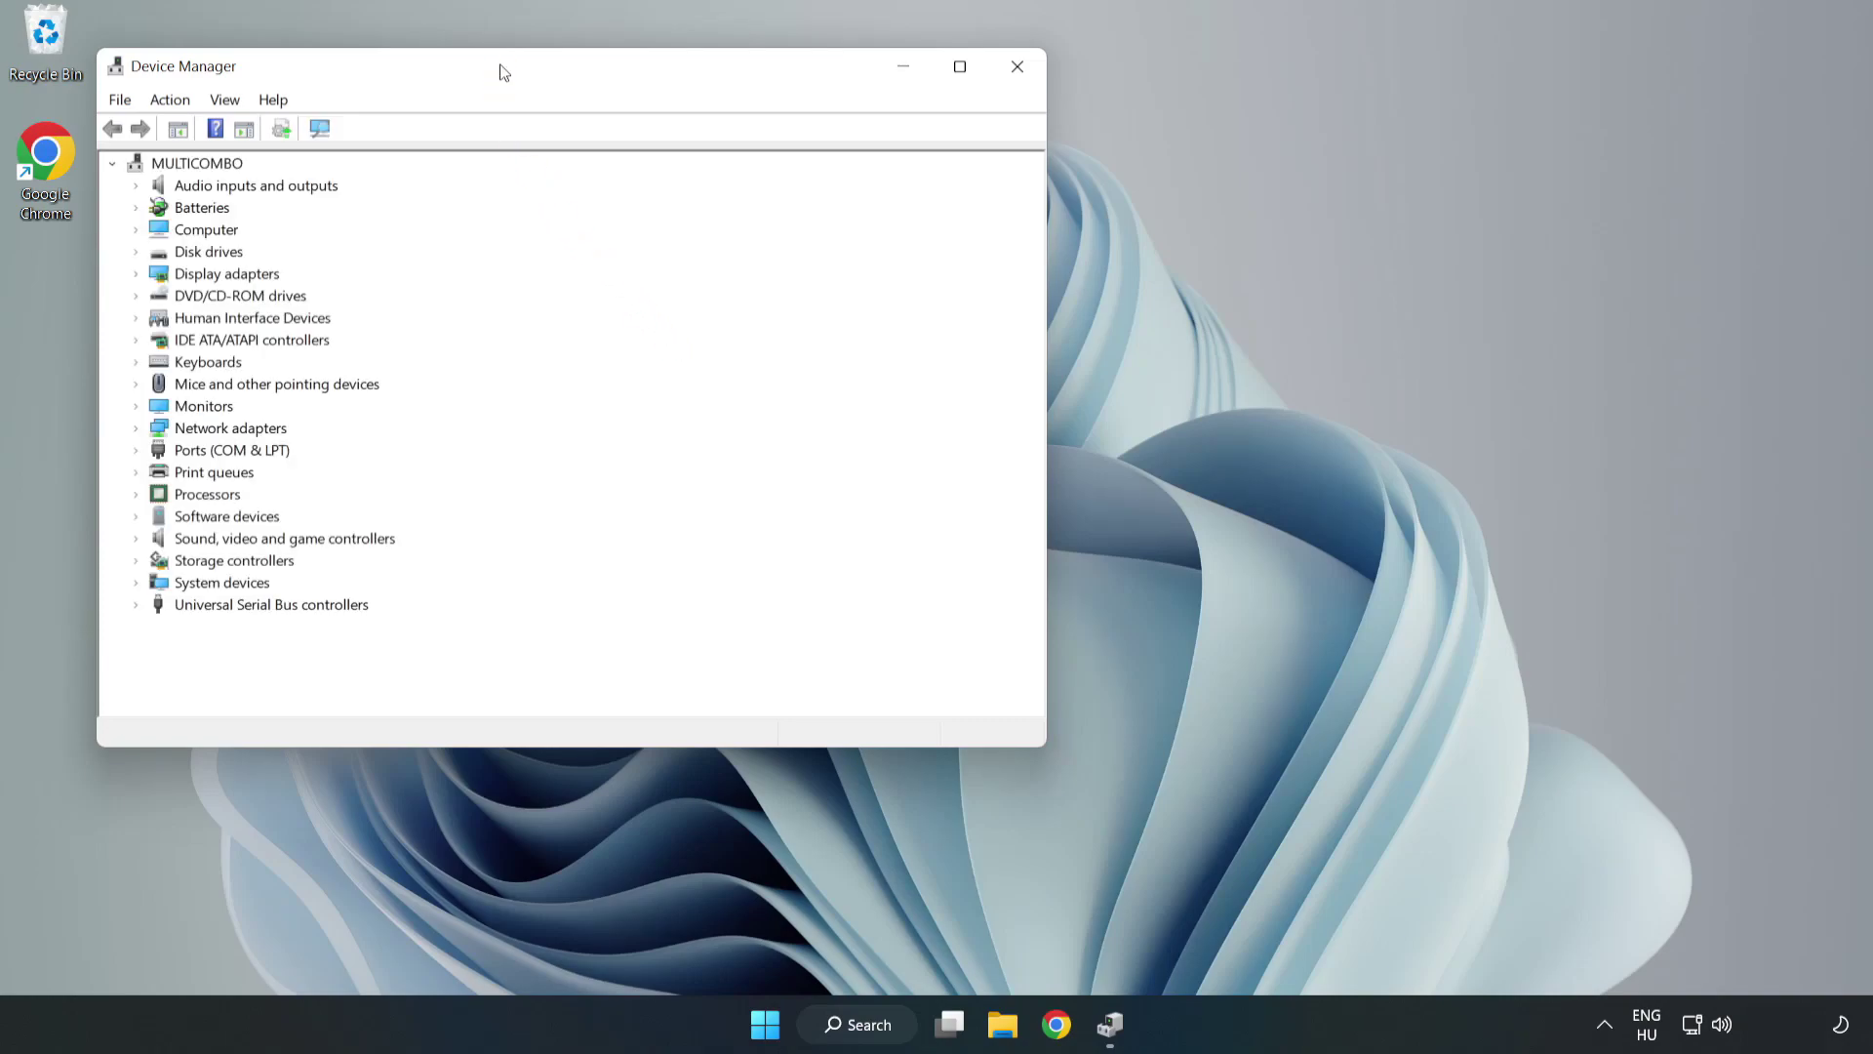
left_click_drag(498, 68, 834, 167)
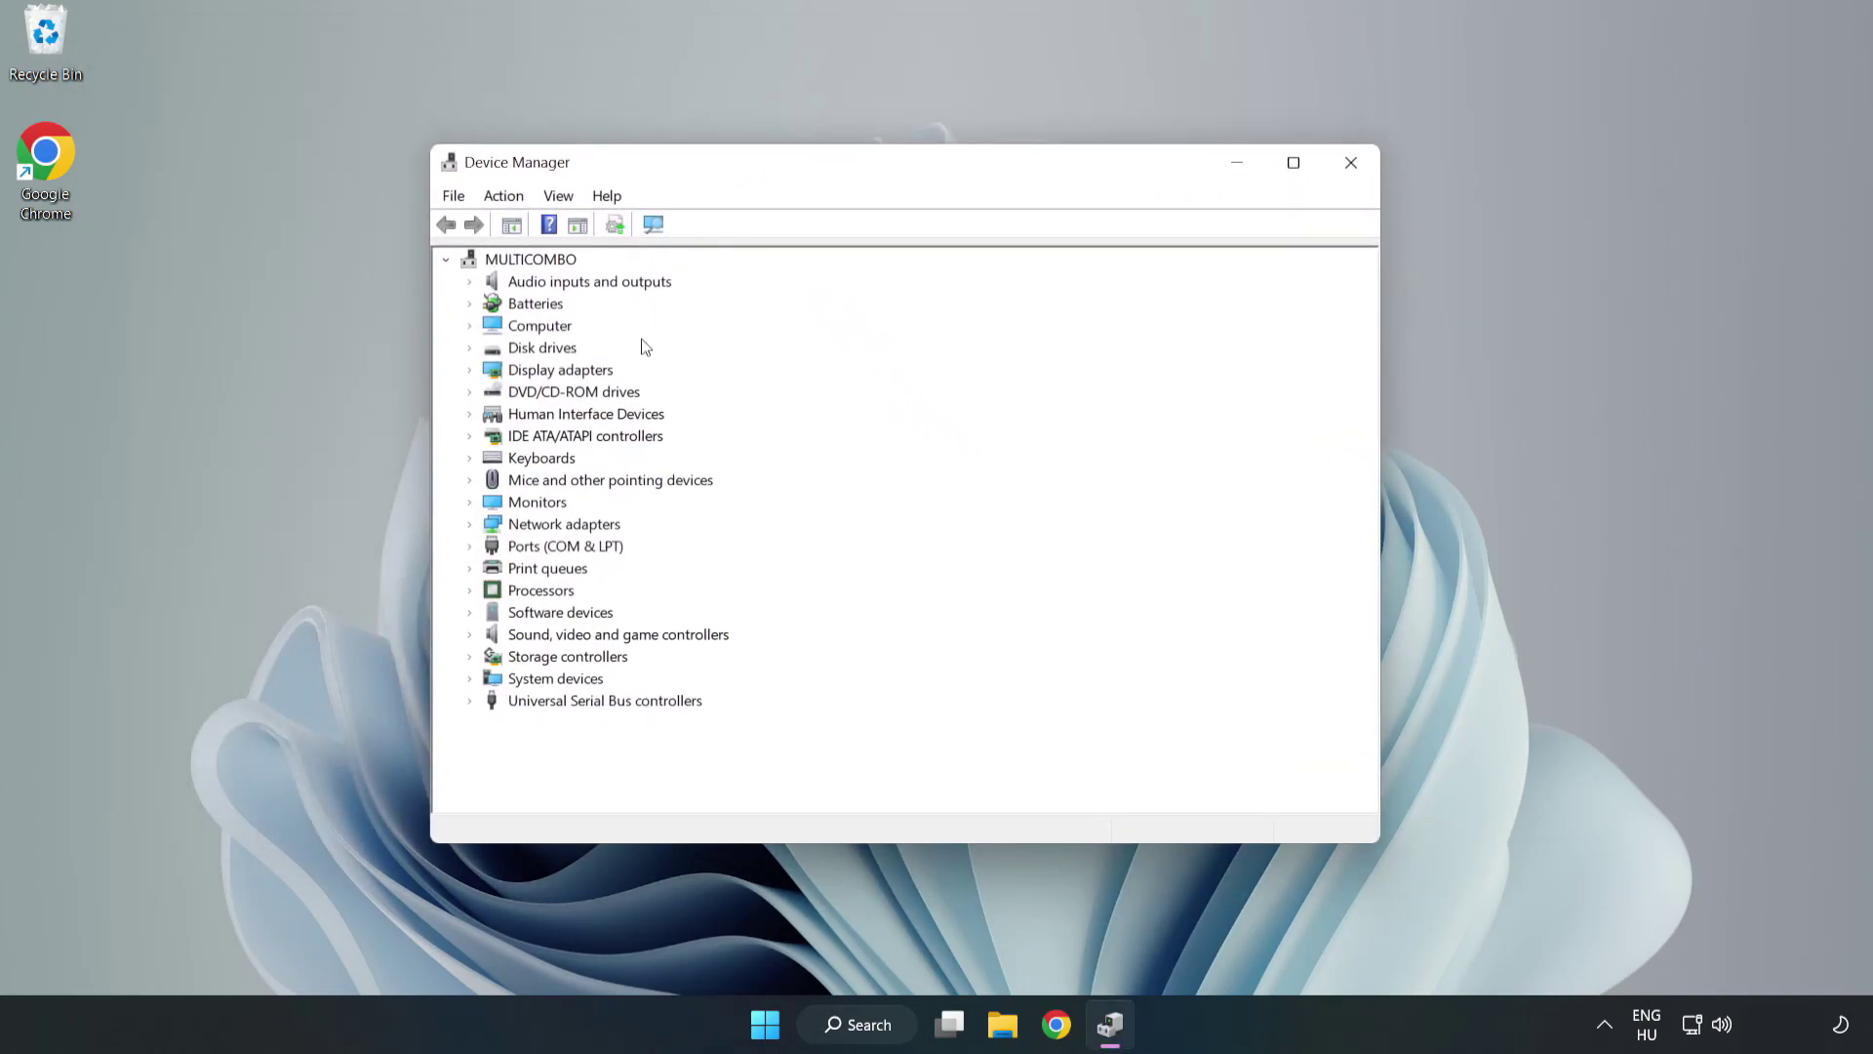
left_click(501, 373)
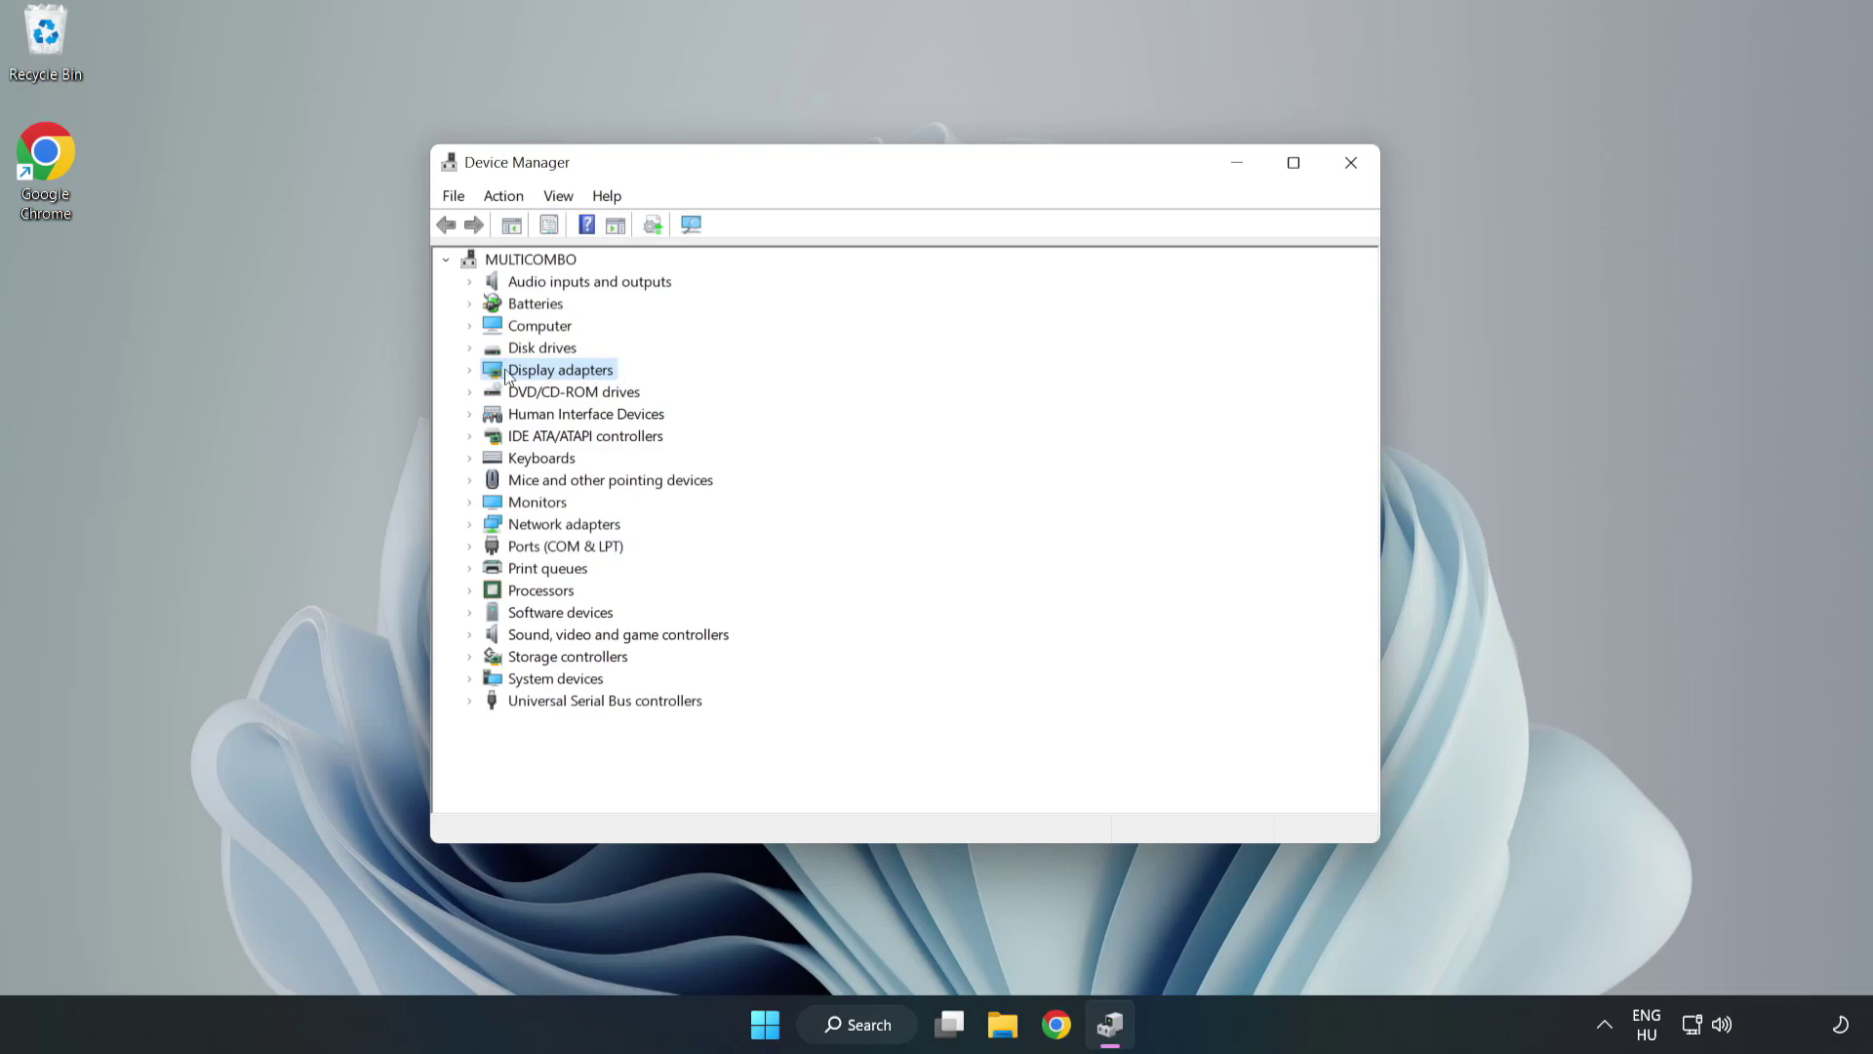
left_click(470, 371)
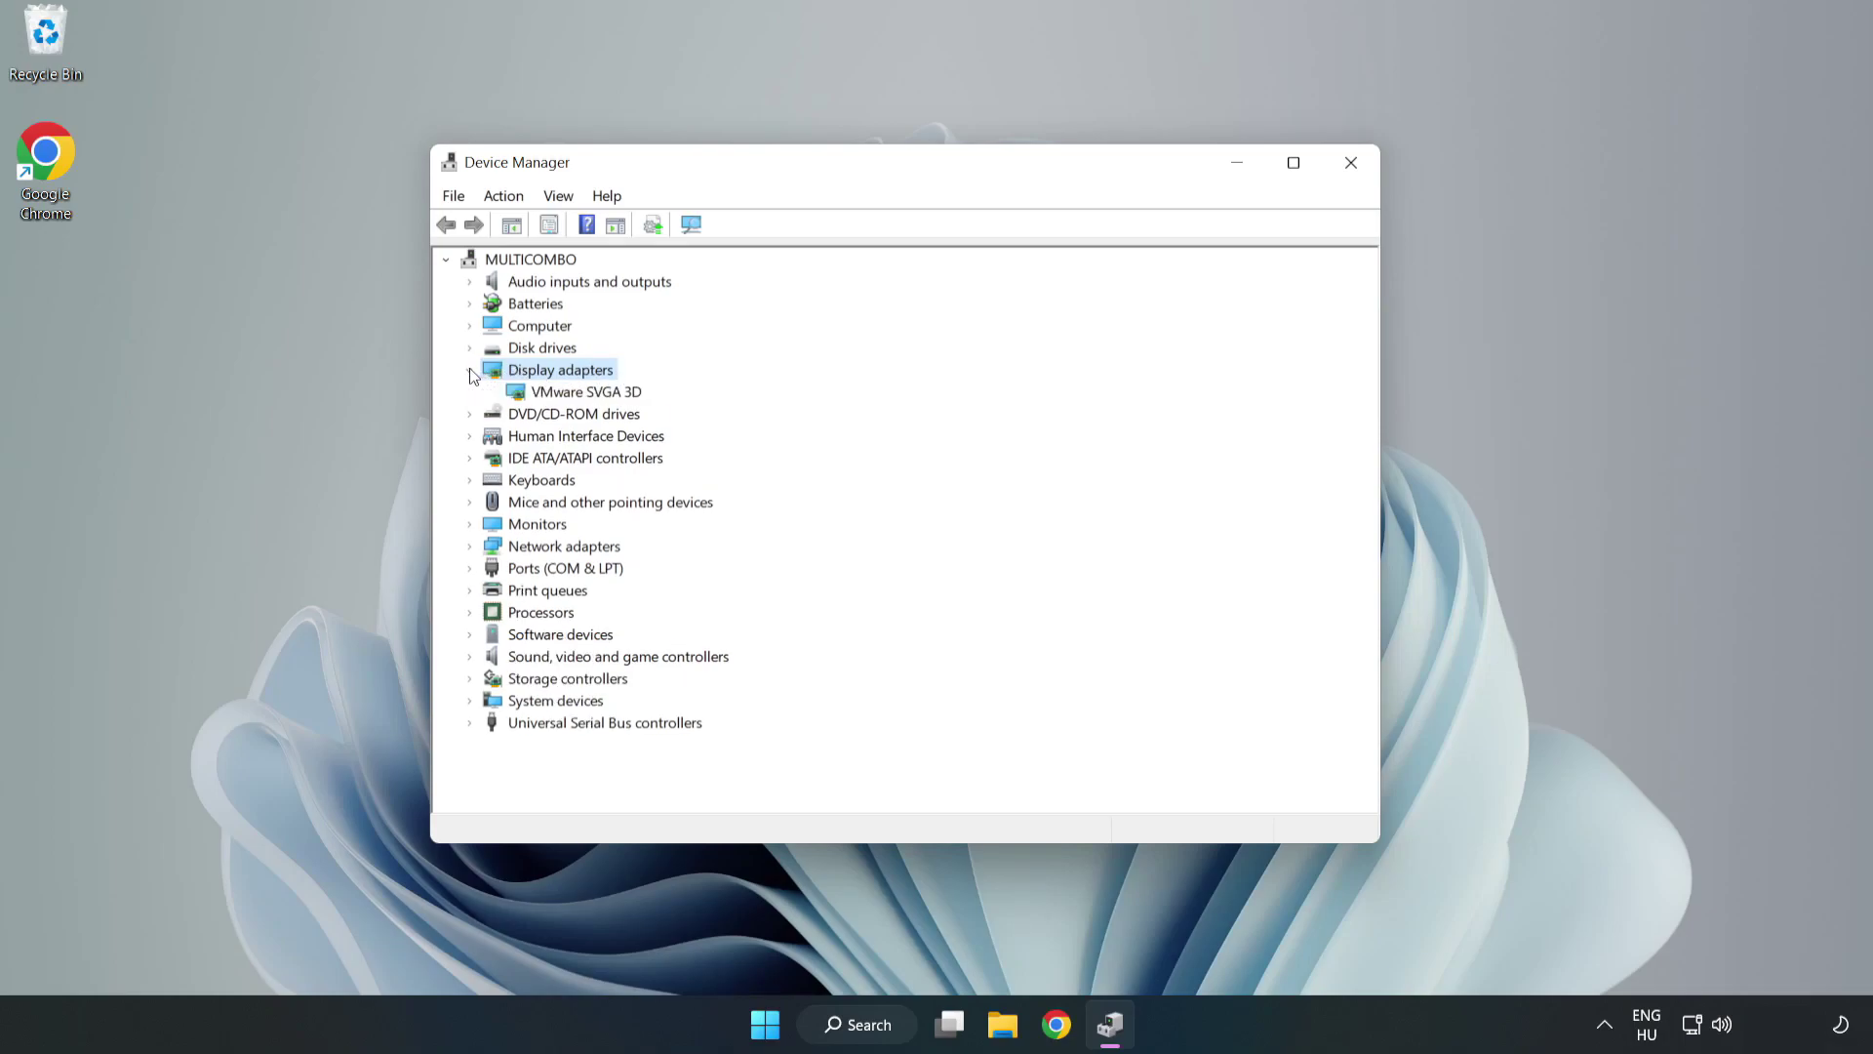
left_click(523, 393)
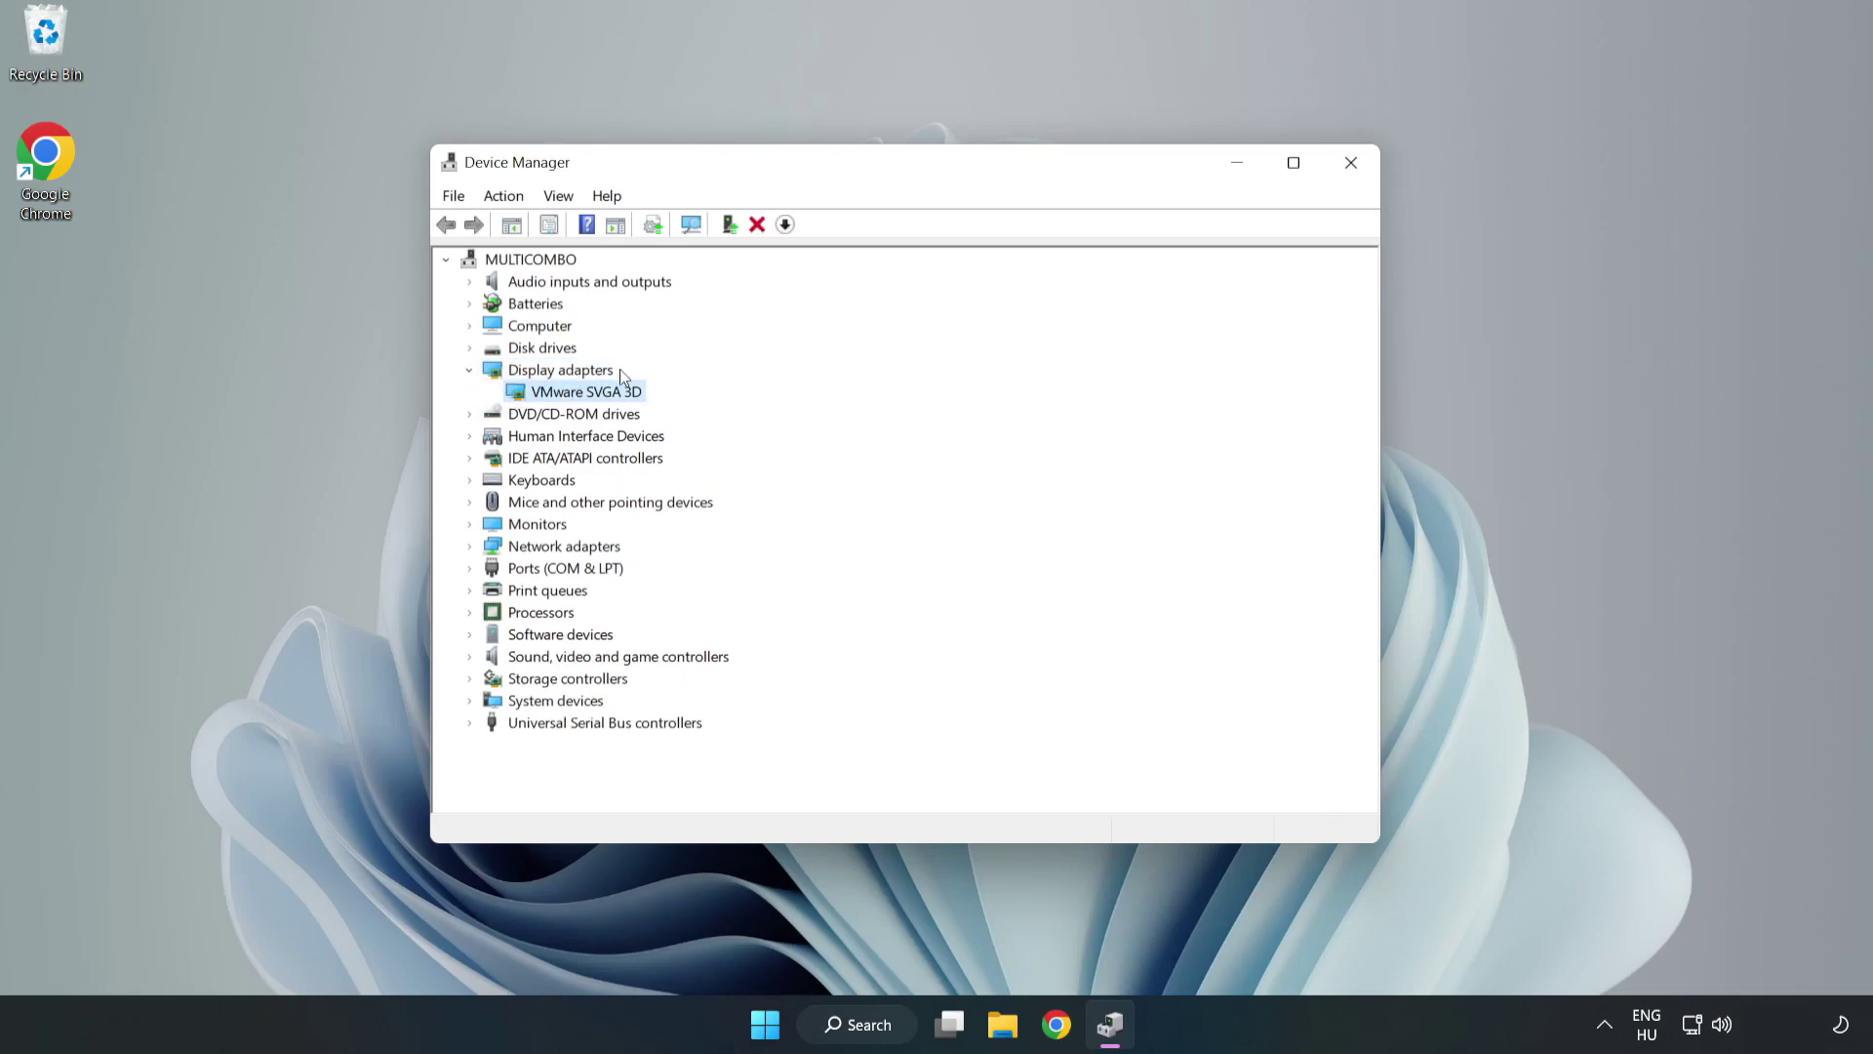
right_click(582, 400)
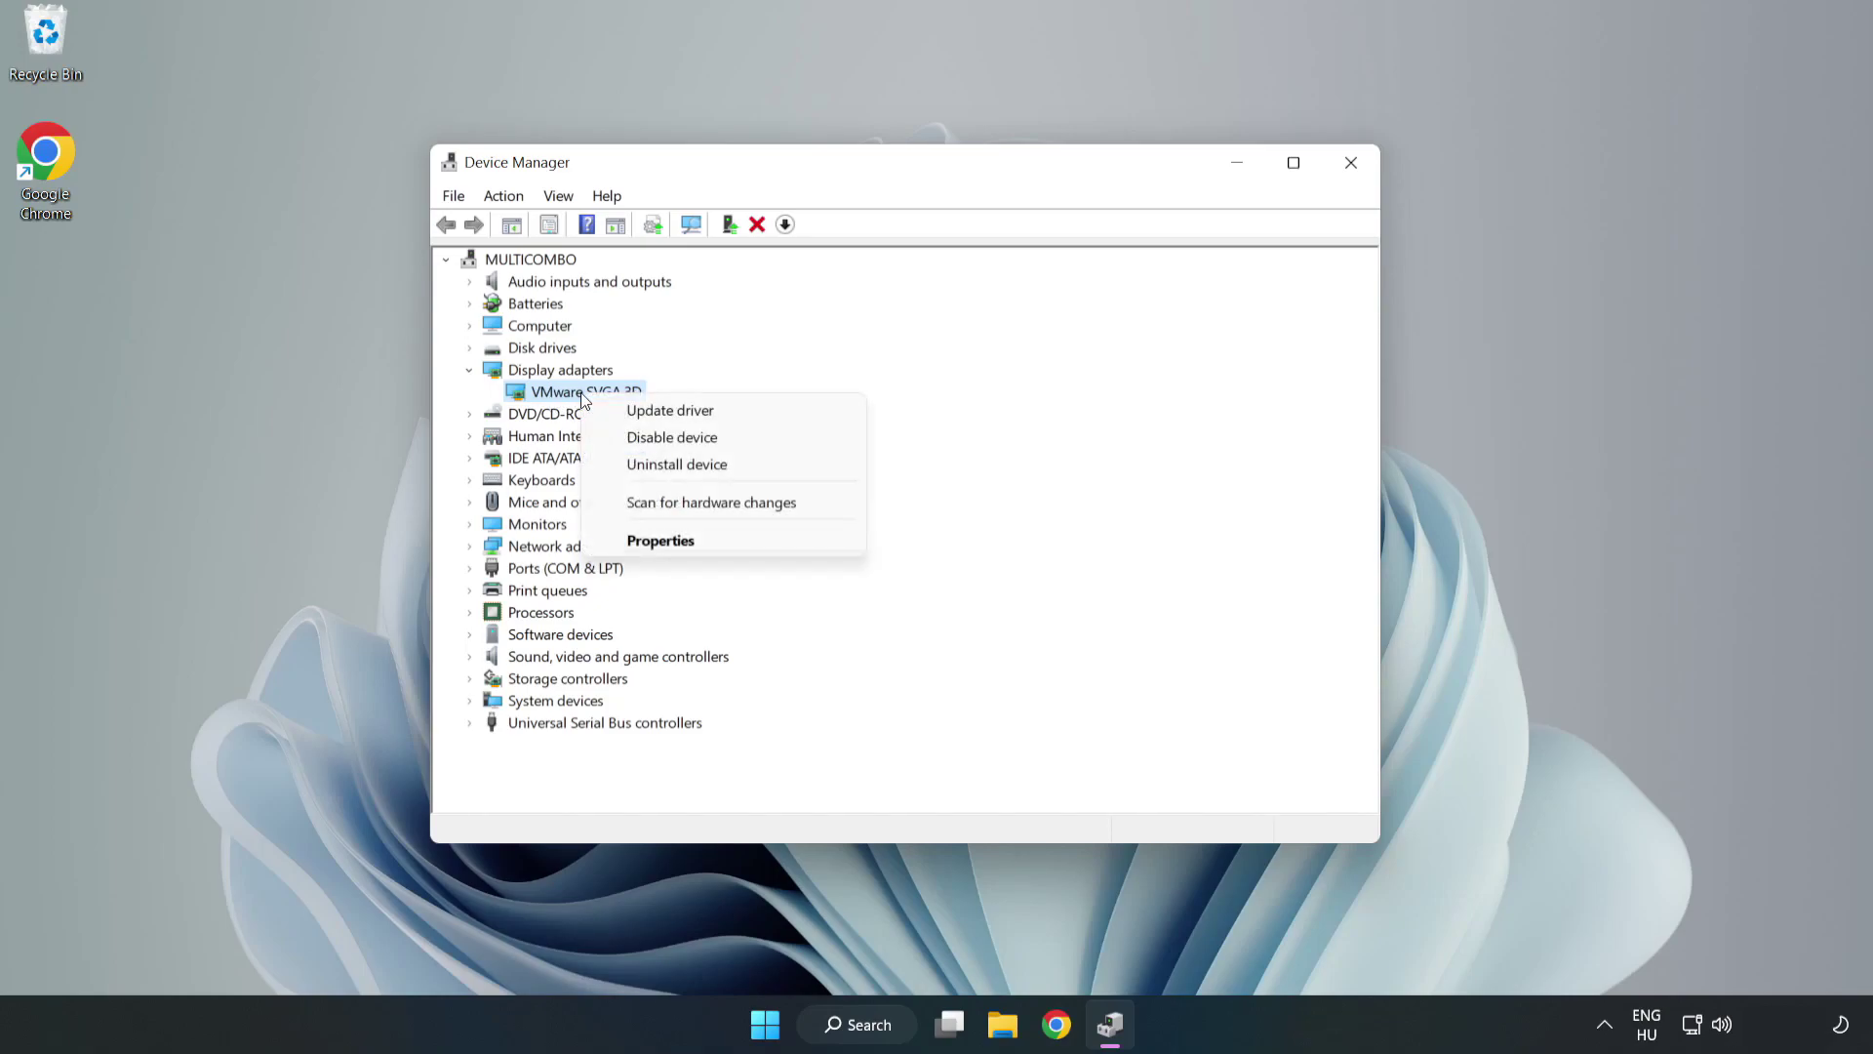
- Search automatically for a VMware SVGA 3D driver; the best driver is already installed
left_click(727, 414)
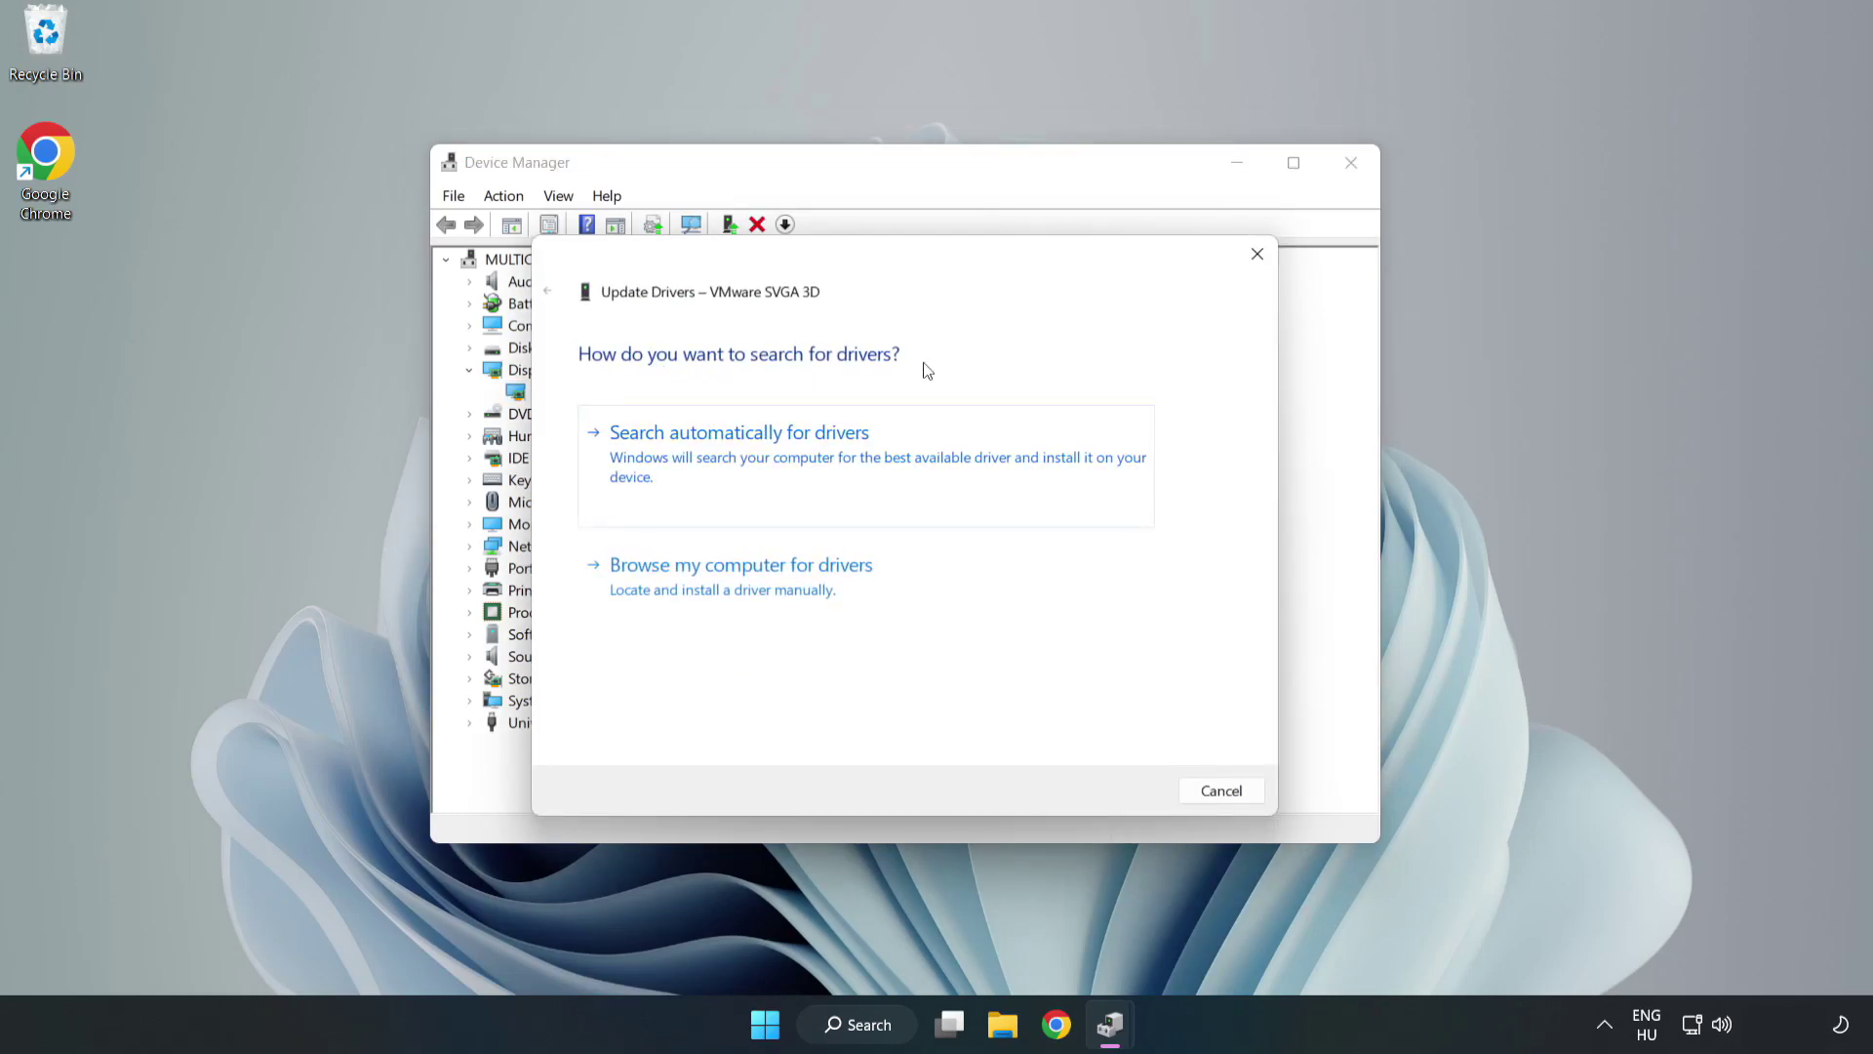
left_click(746, 457)
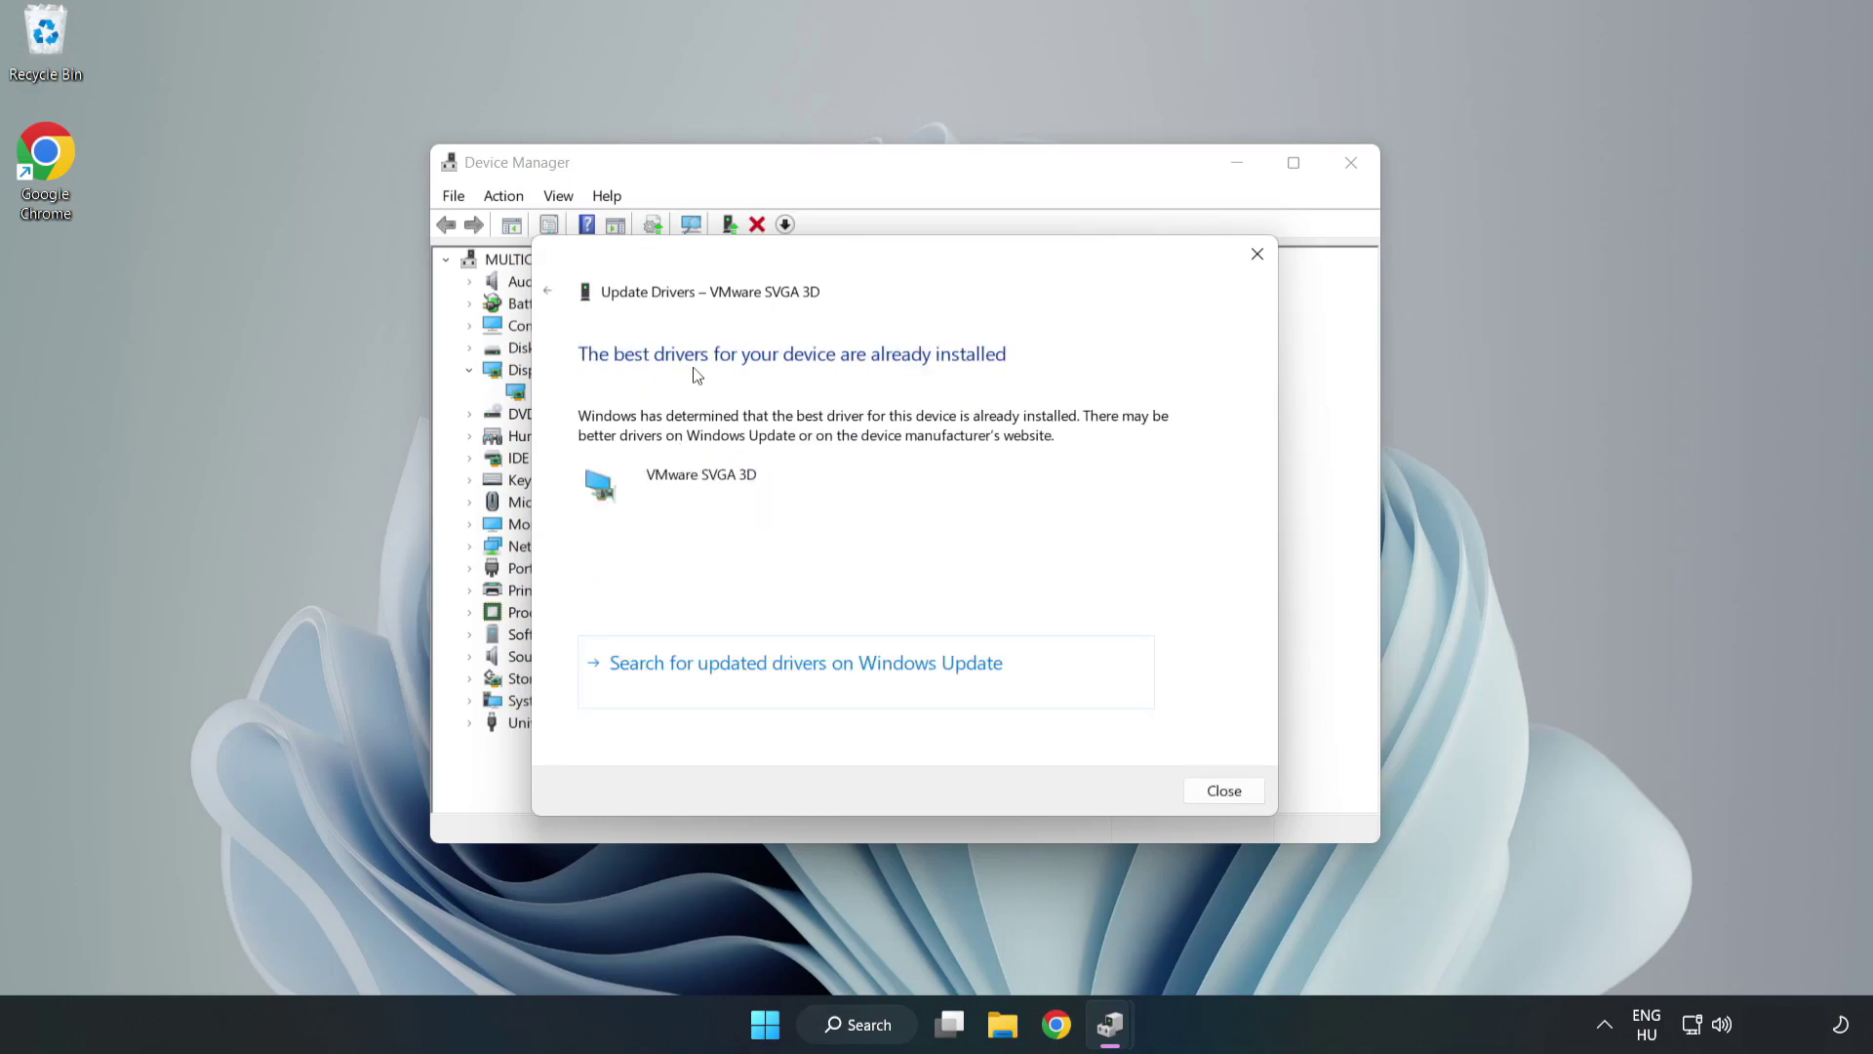
left_click(1224, 790)
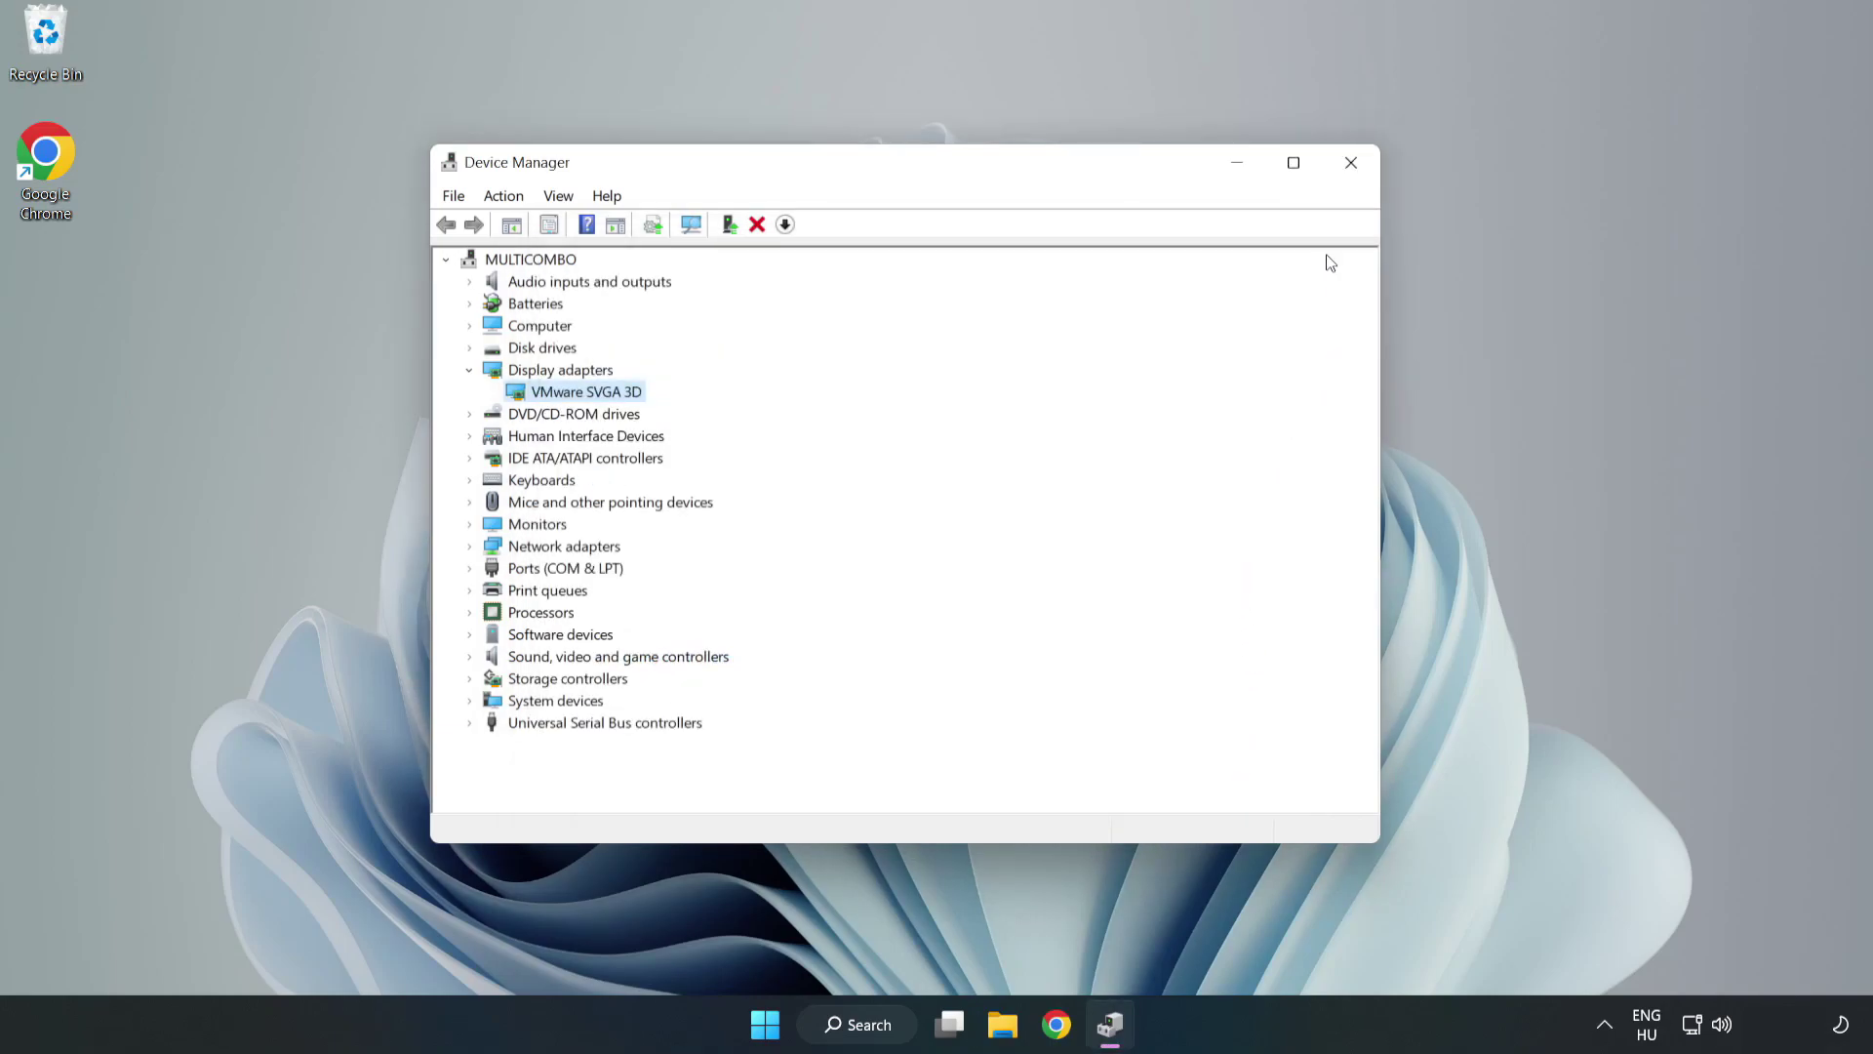
- Close Device Manager and open Windows Update settings by searching for 'updates'
left_click(1353, 168)
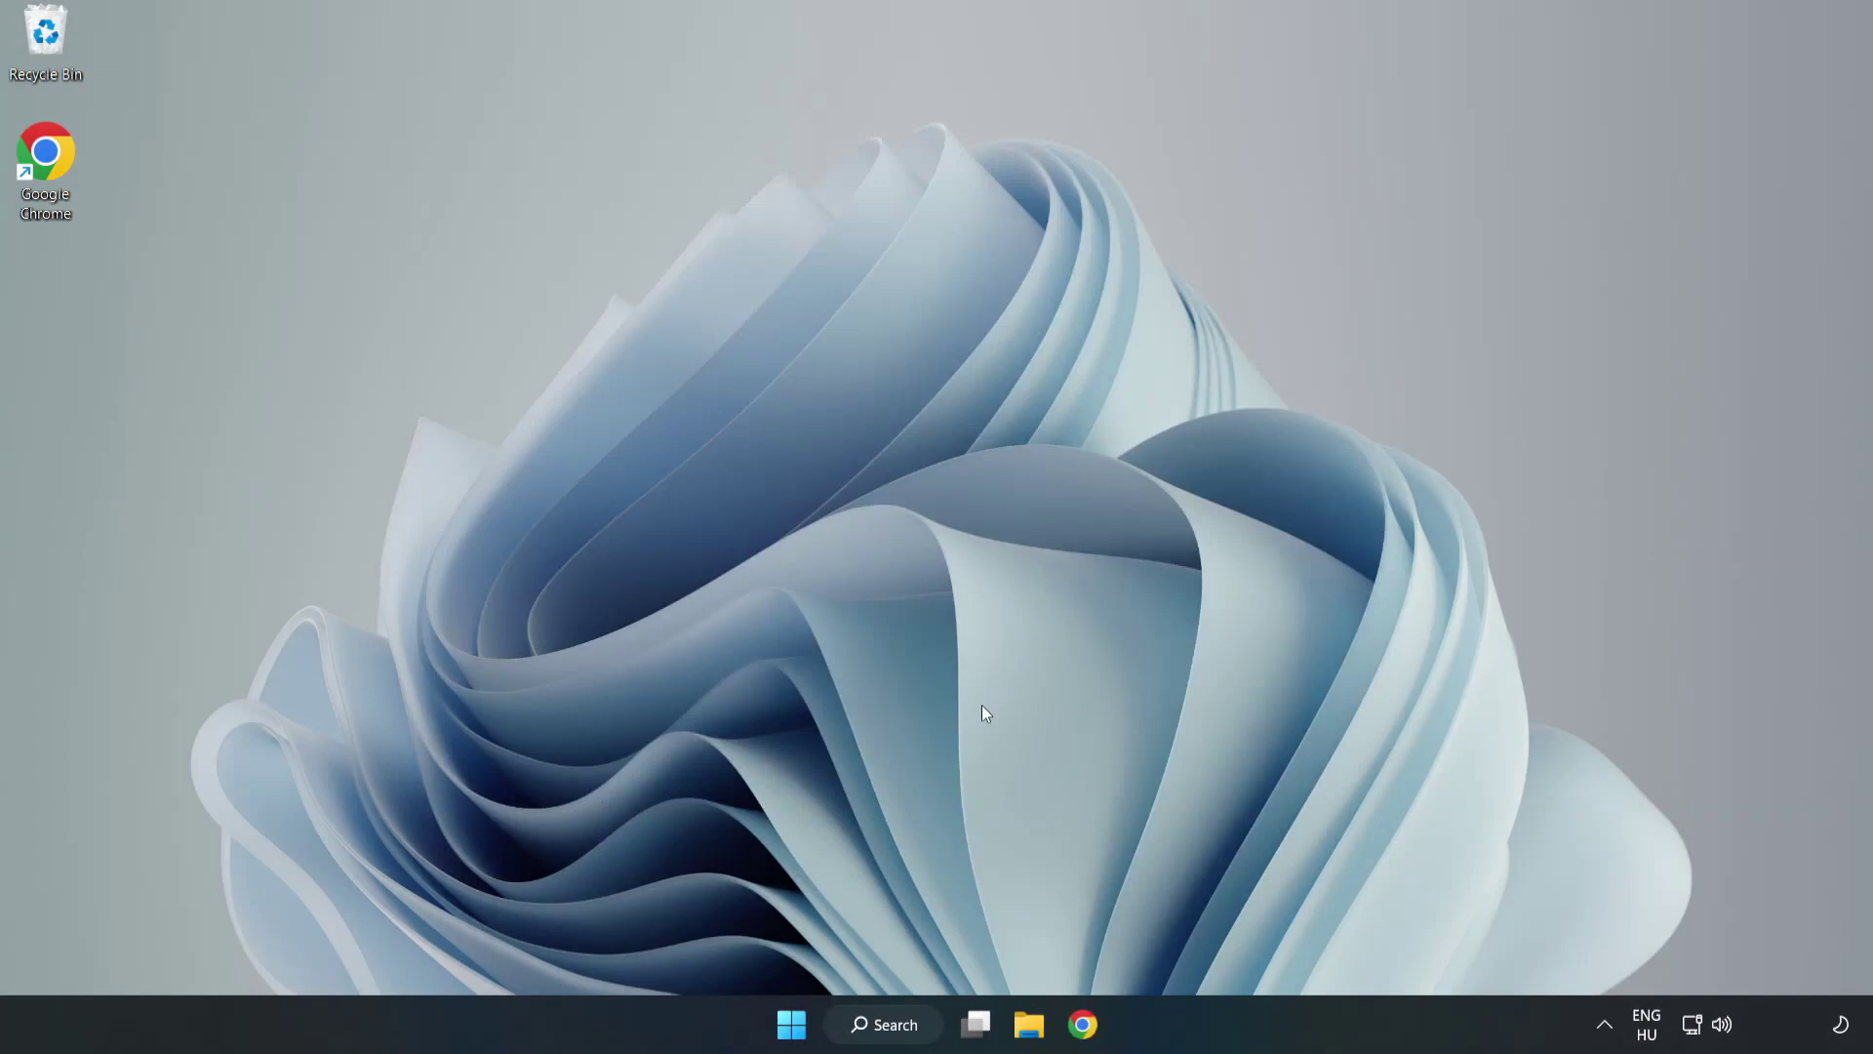
left_click(896, 1027)
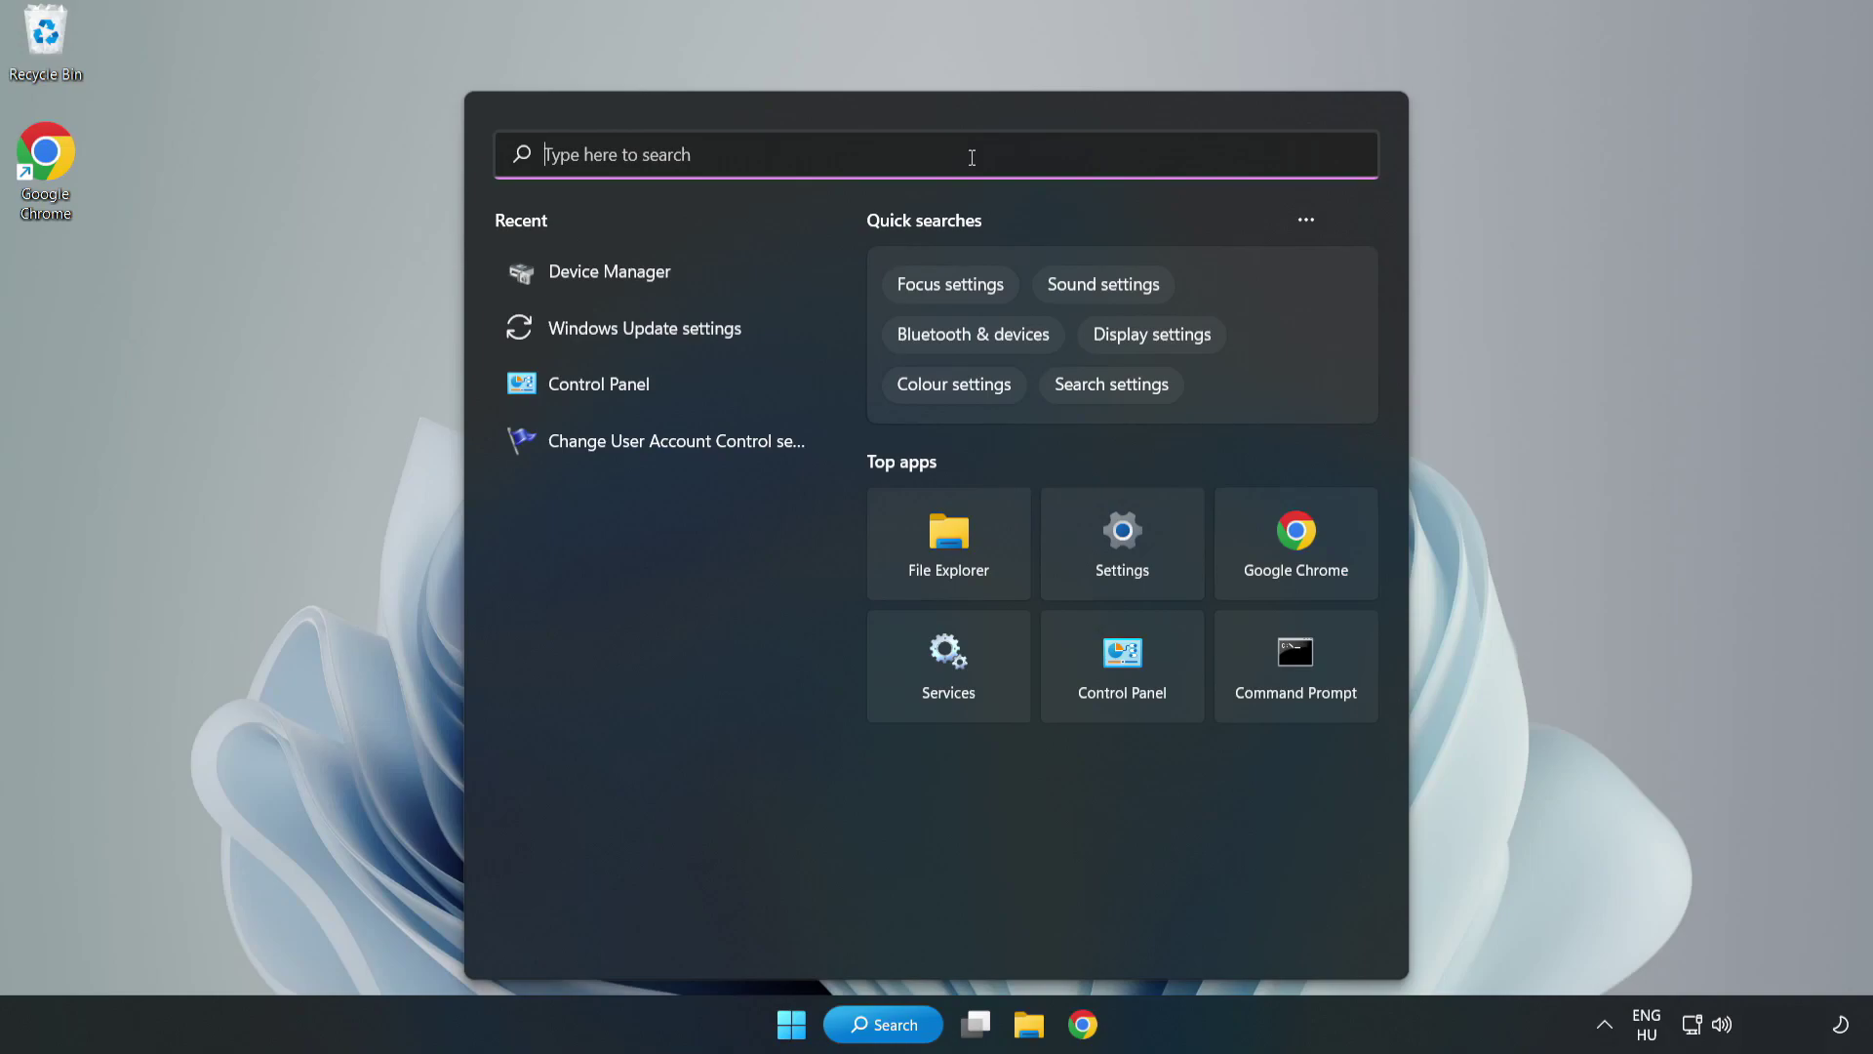
type("updates")
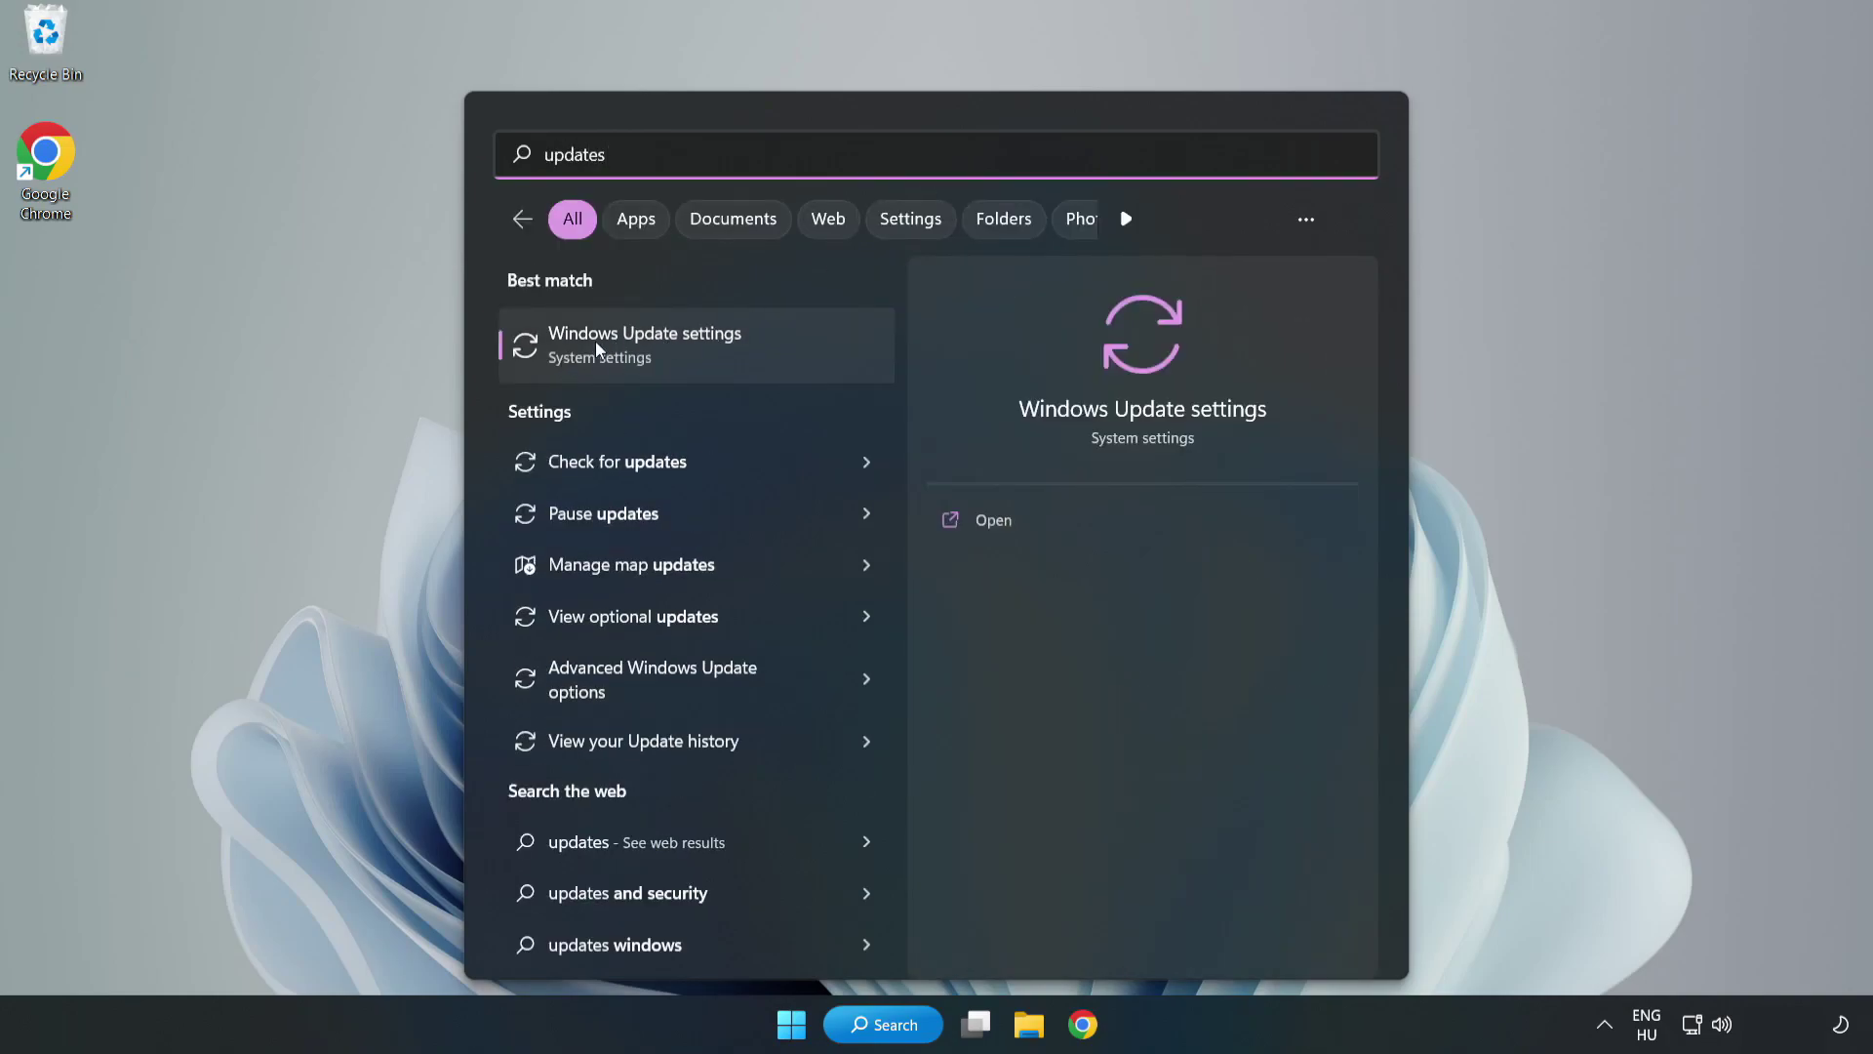
left_click(669, 355)
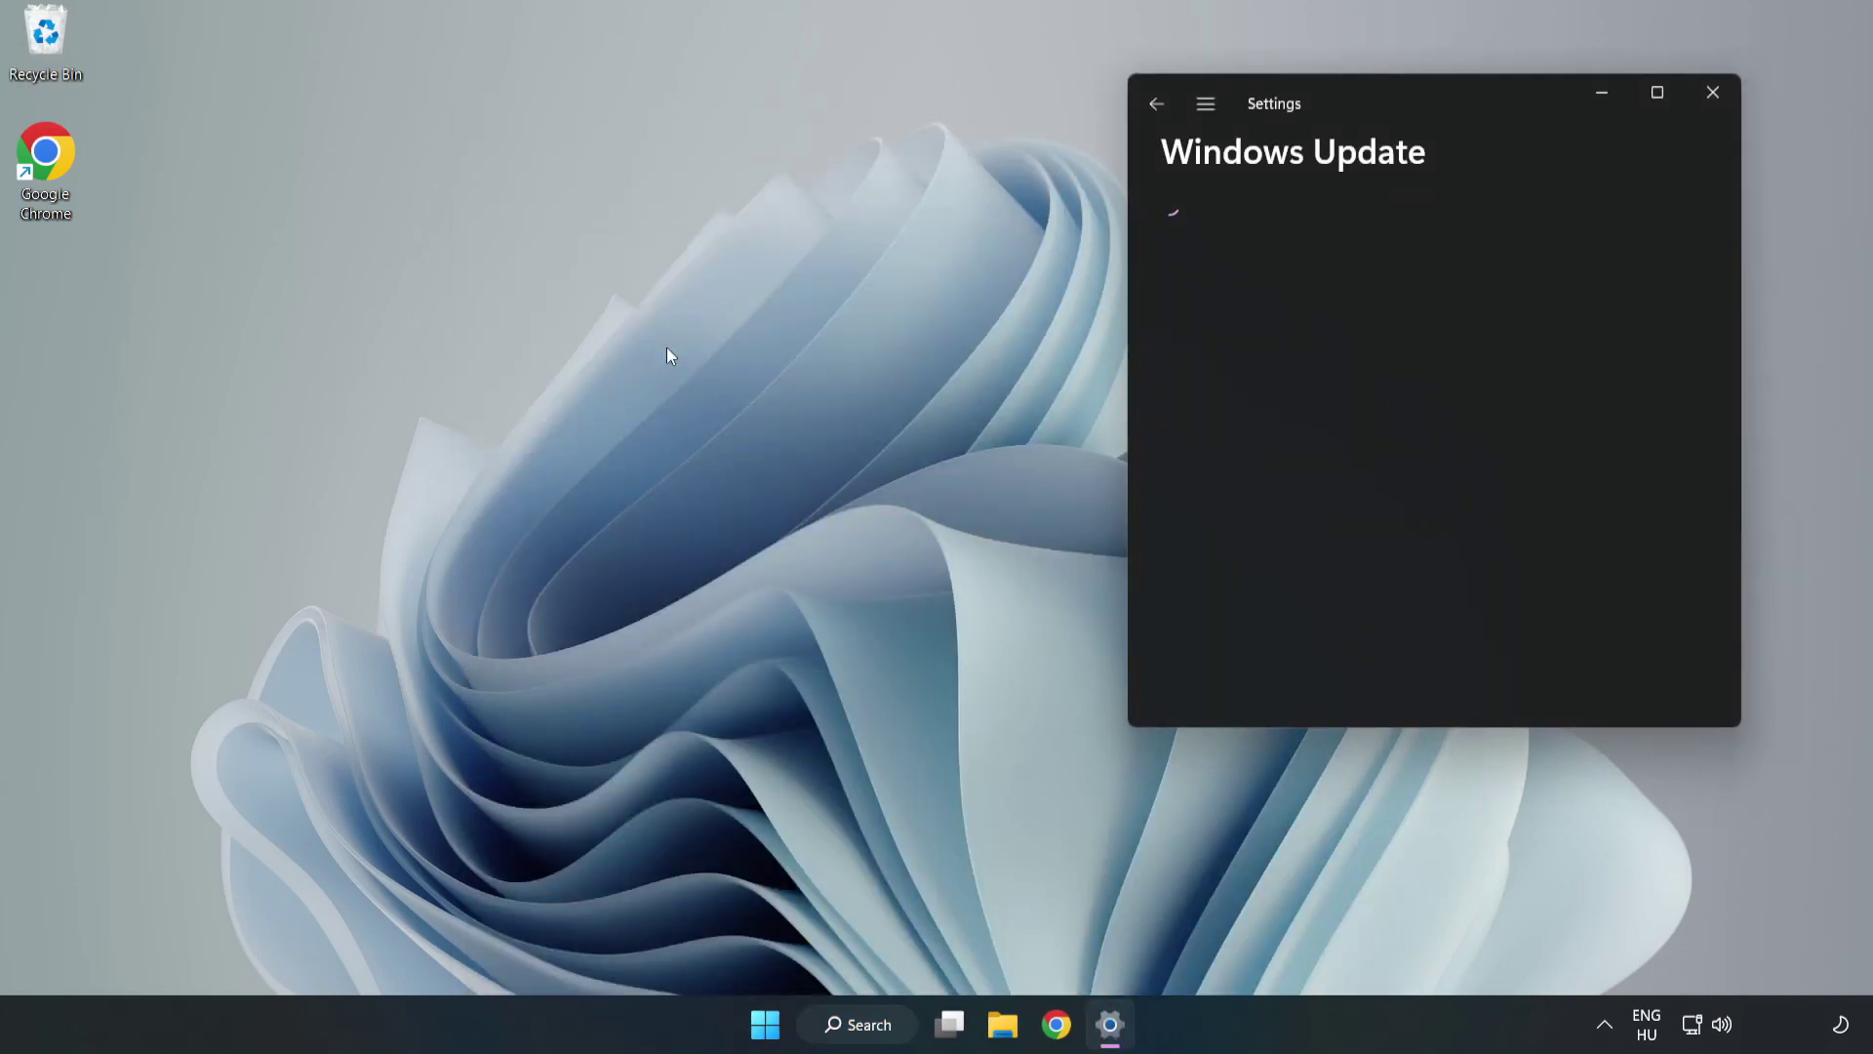
- Maximize Settings and check for Windows updates, then close Settings once the PC is up to date
left_click(1657, 91)
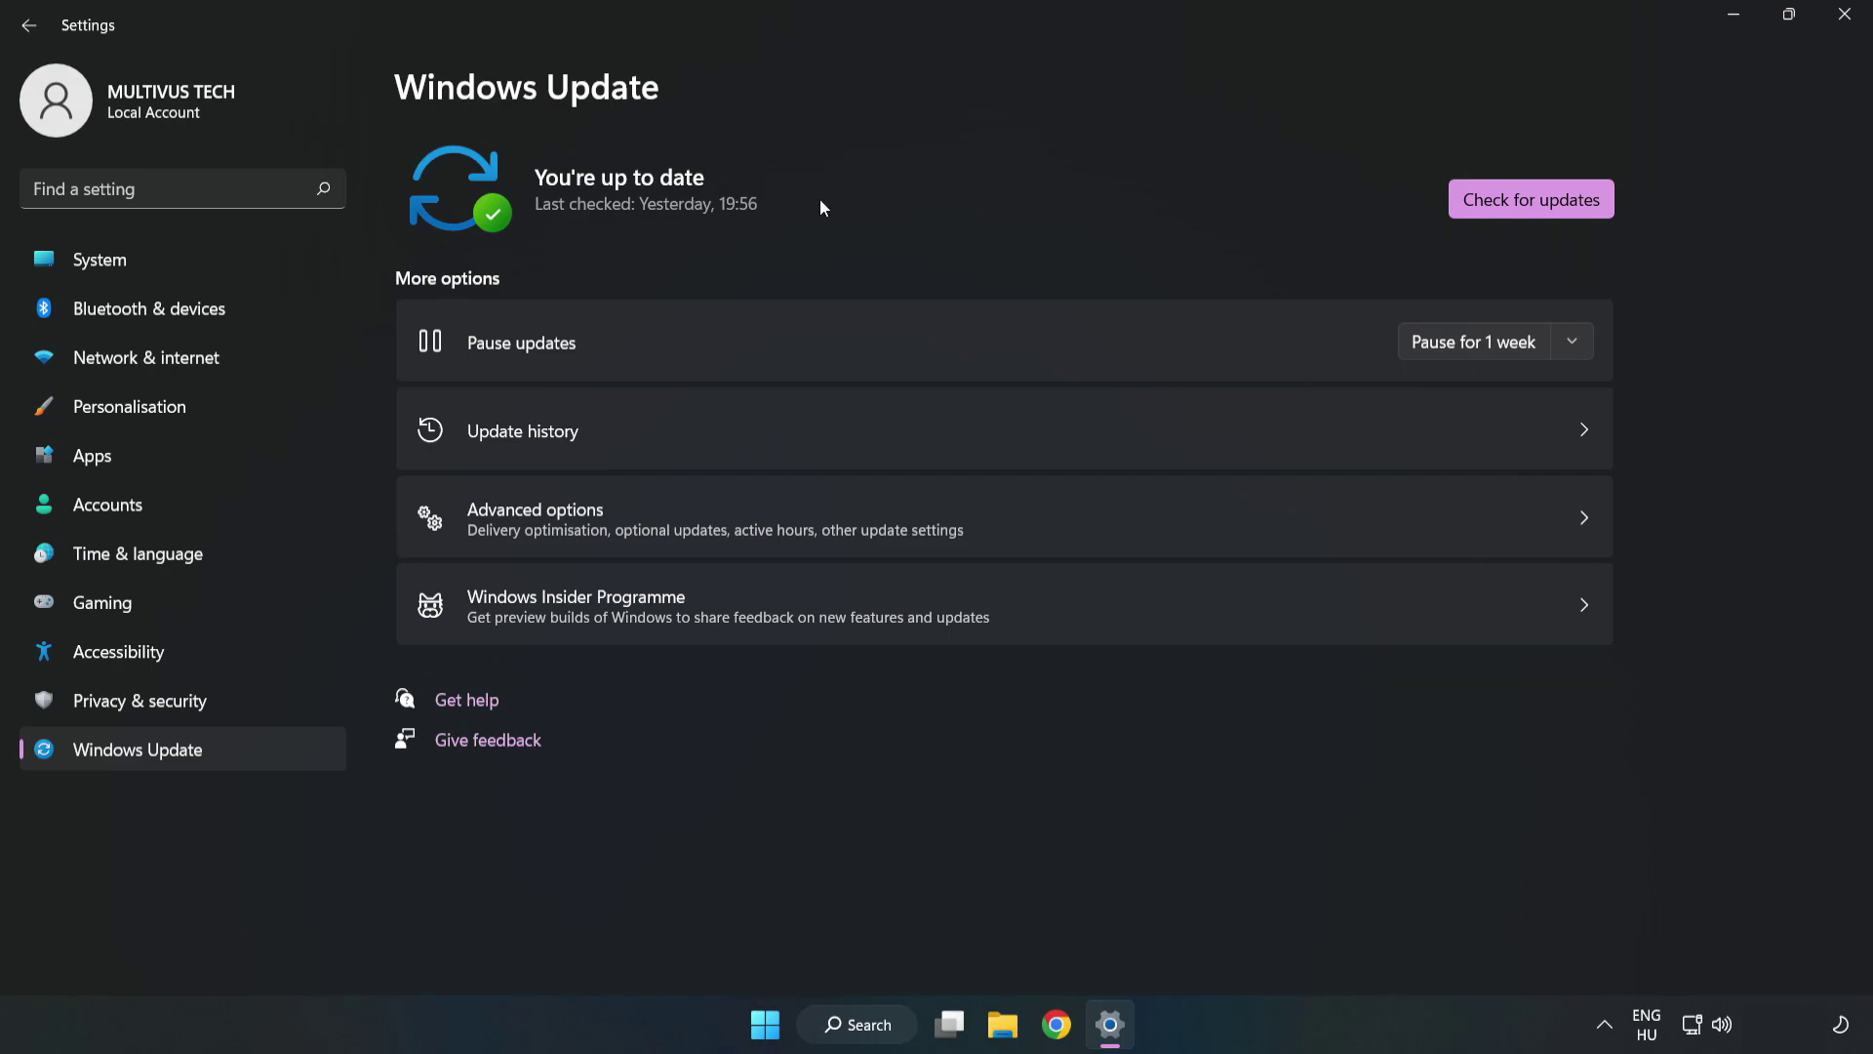
left_click(1538, 203)
left_click(1844, 16)
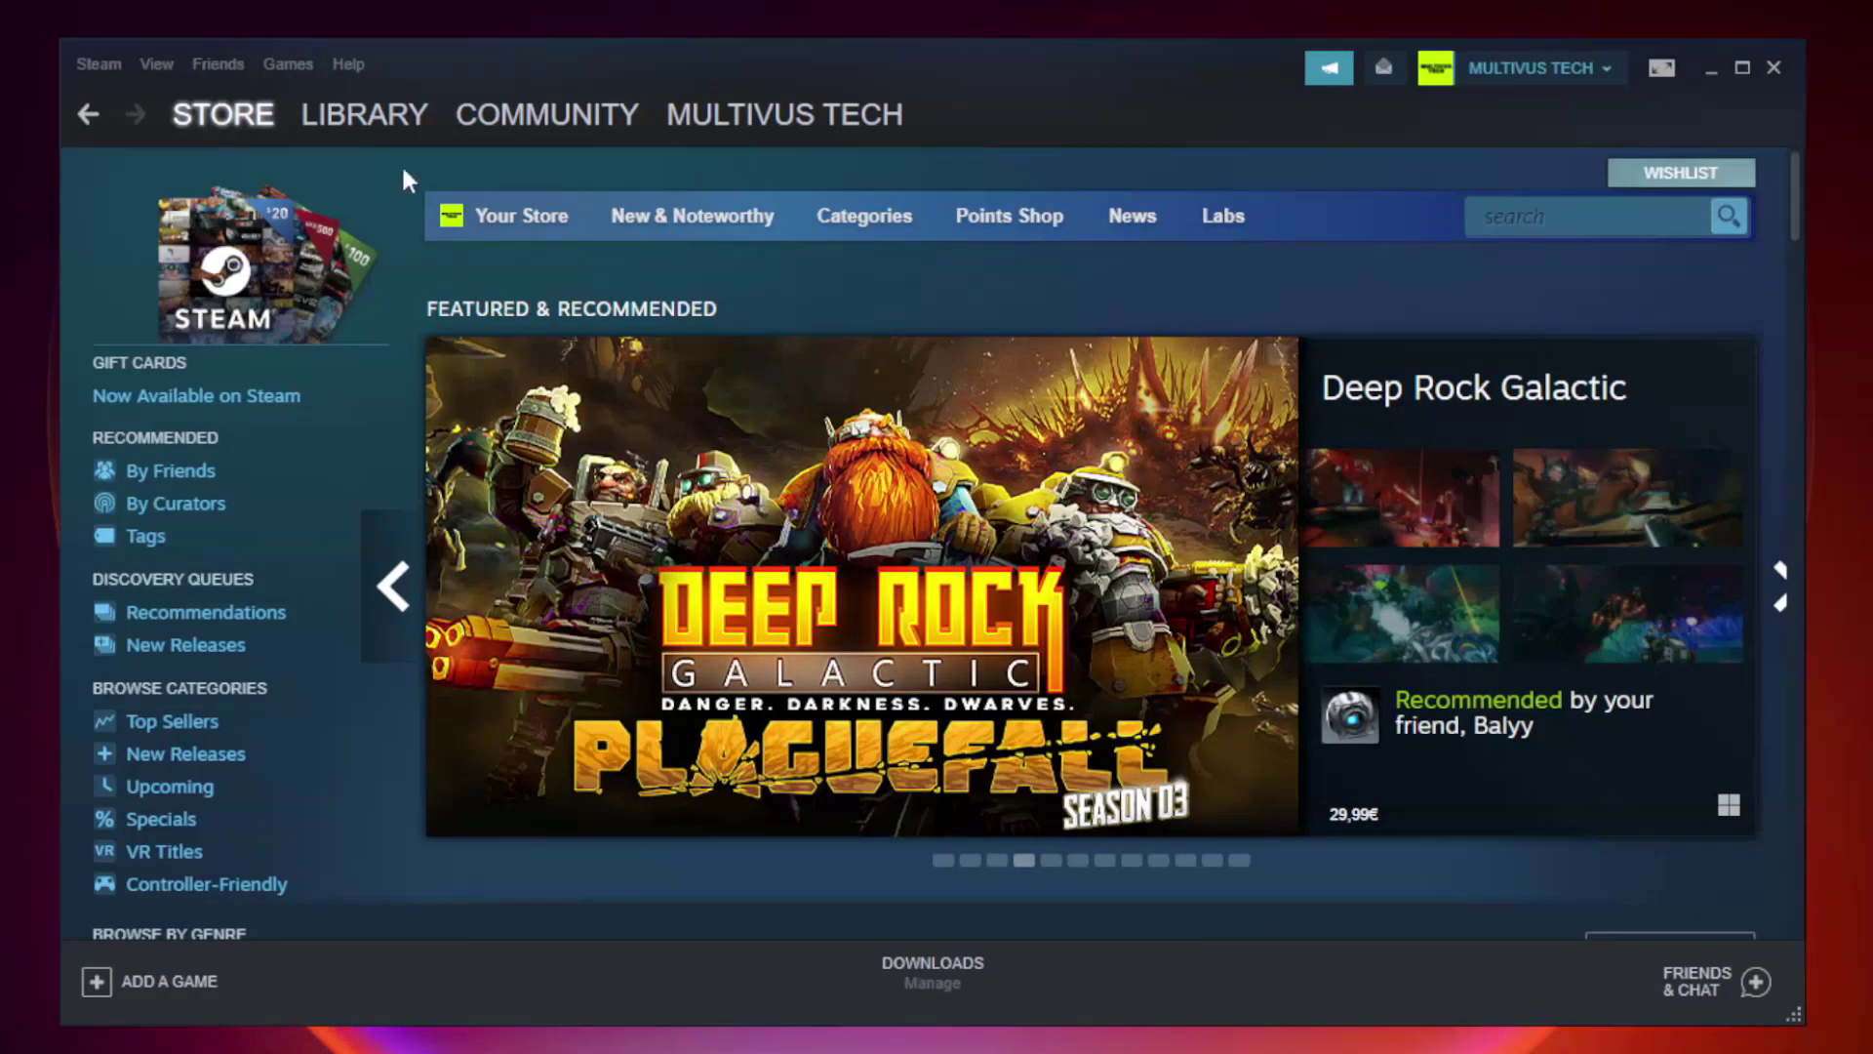
- Go to the Steam library and bring up the context menu of the favourite game, Unturned
mouse_move(408, 115)
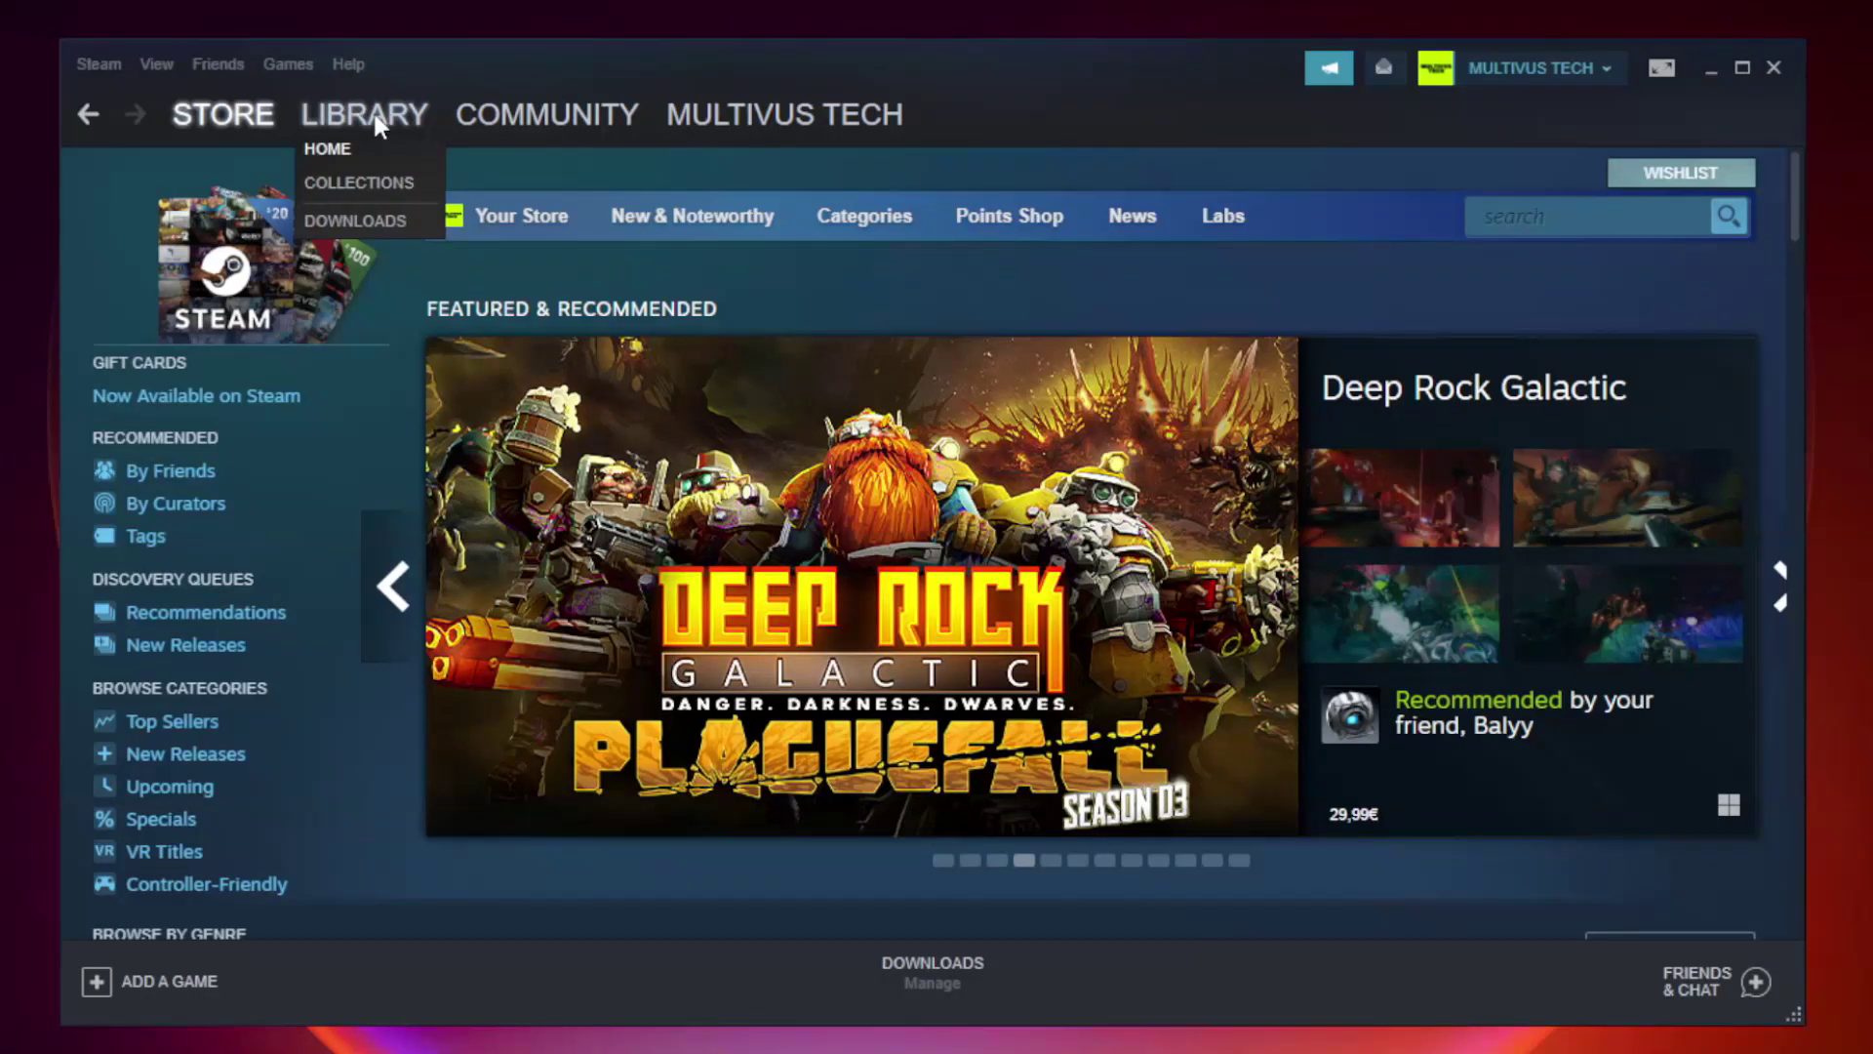
left_click(378, 122)
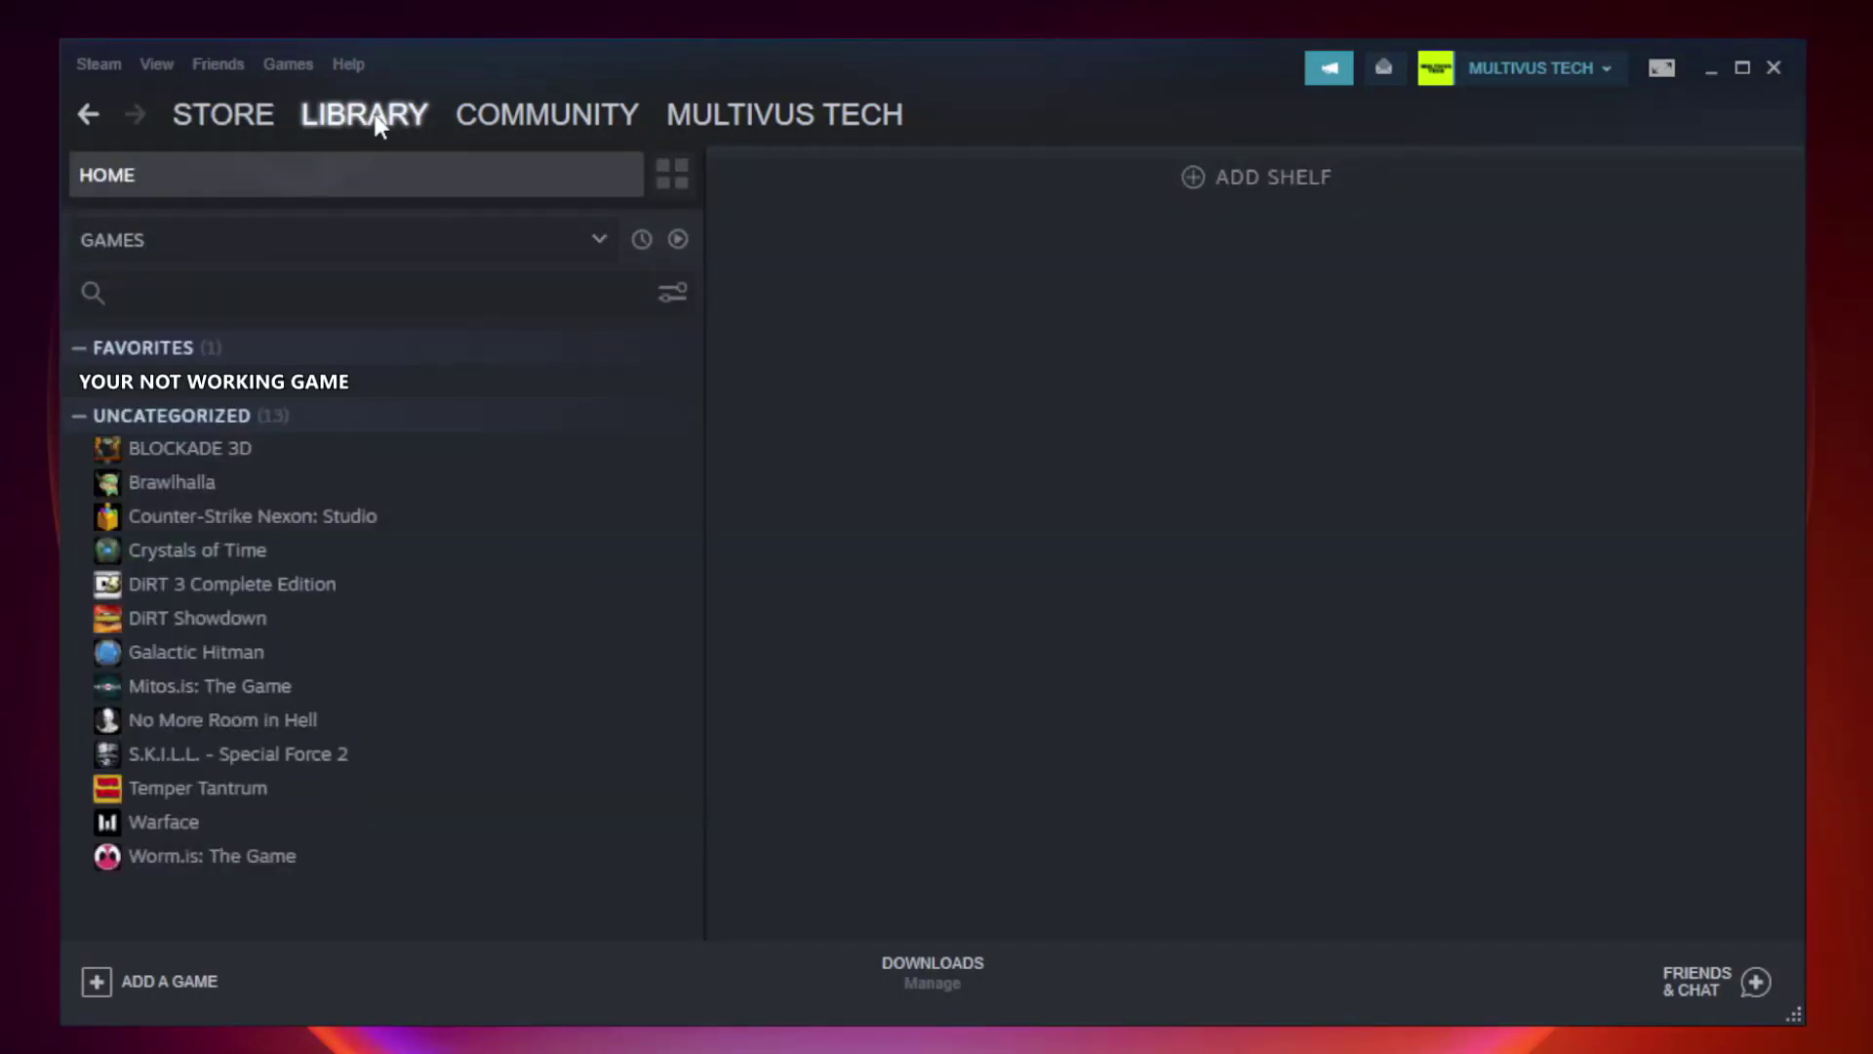
right_click(405, 393)
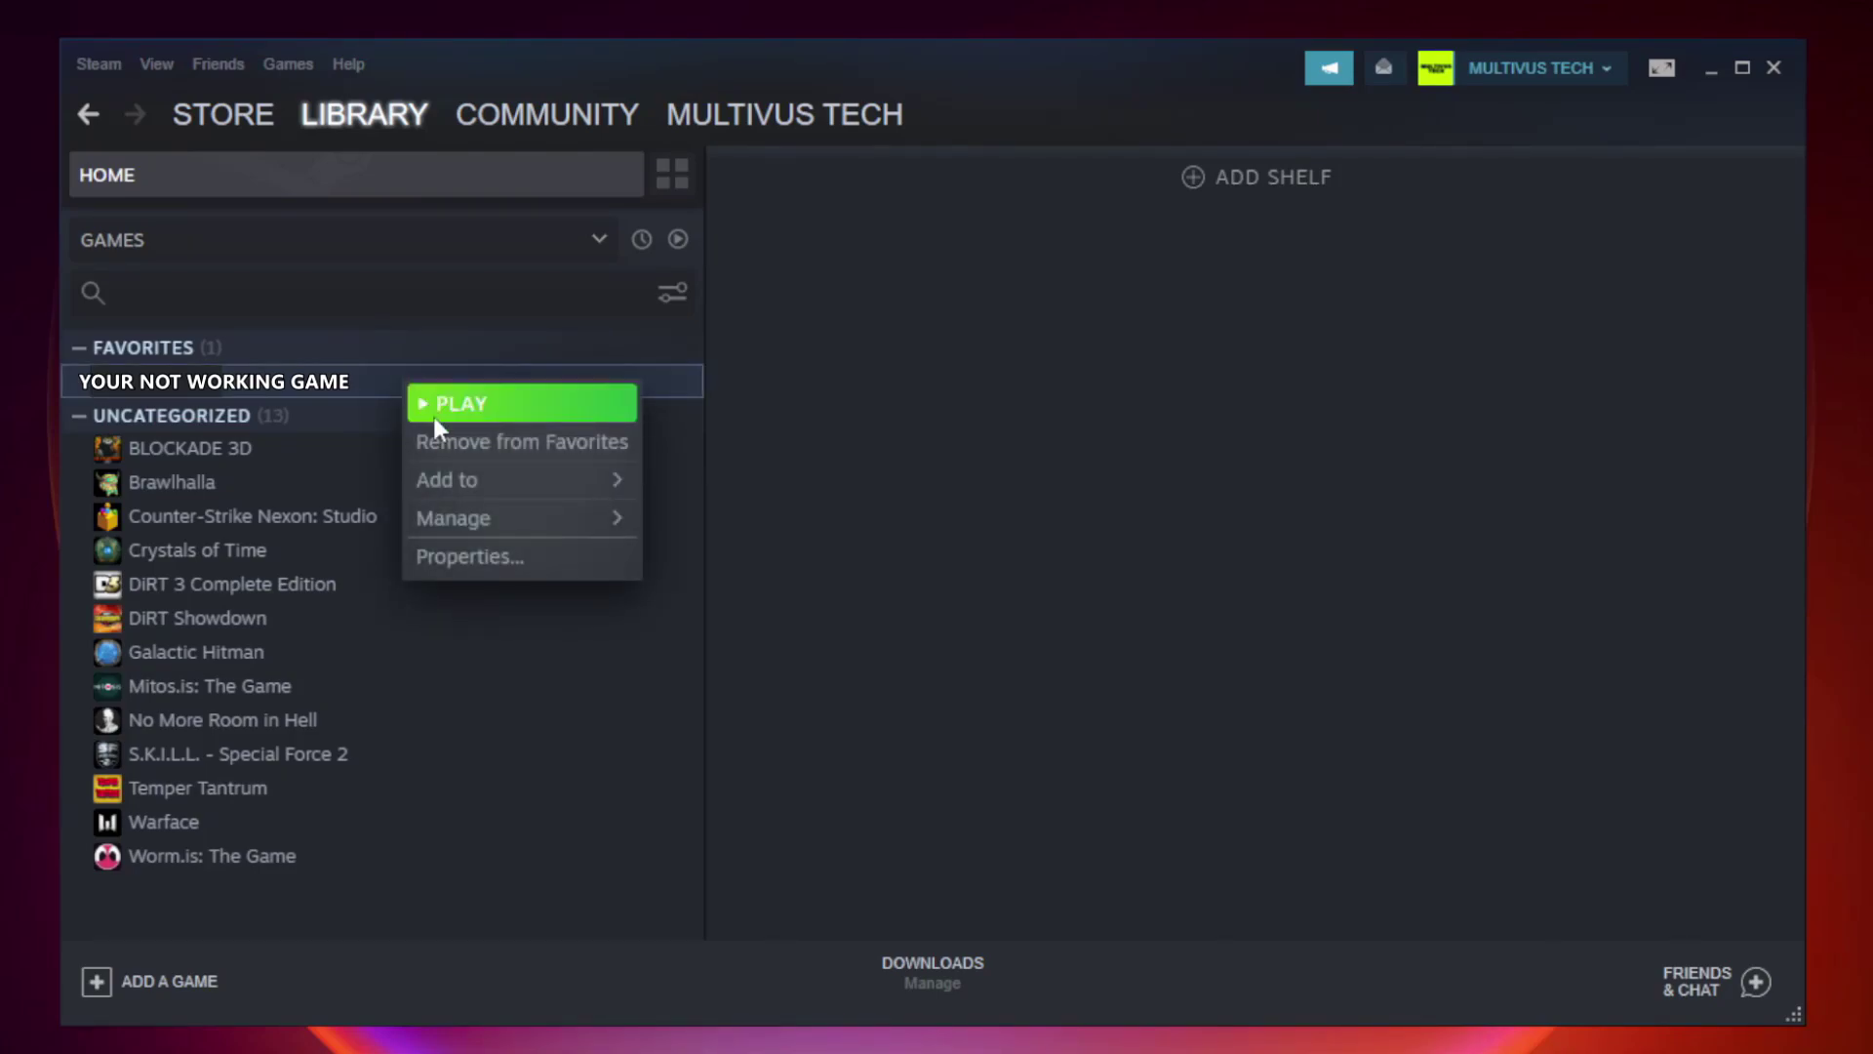
- Verify Unturned's game files from Properties > Local Files, with all 9192 files validated
left_click(516, 553)
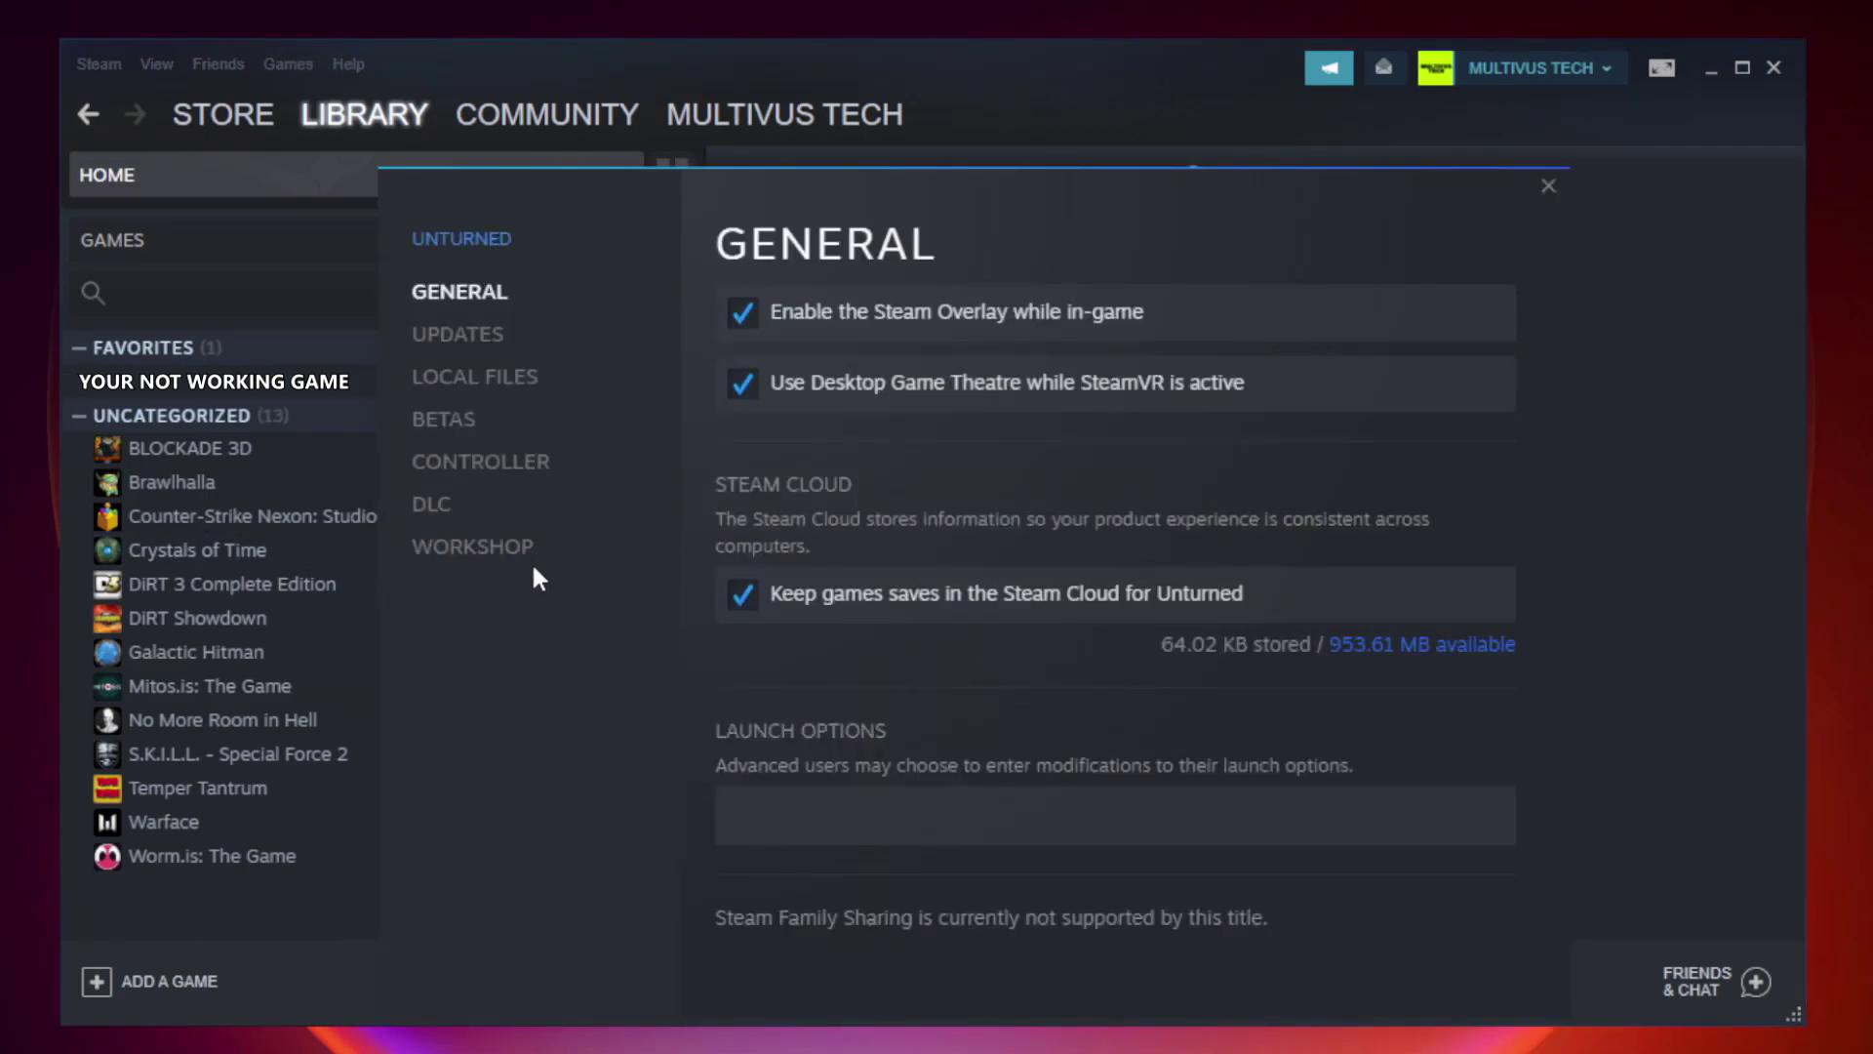
left_click(497, 385)
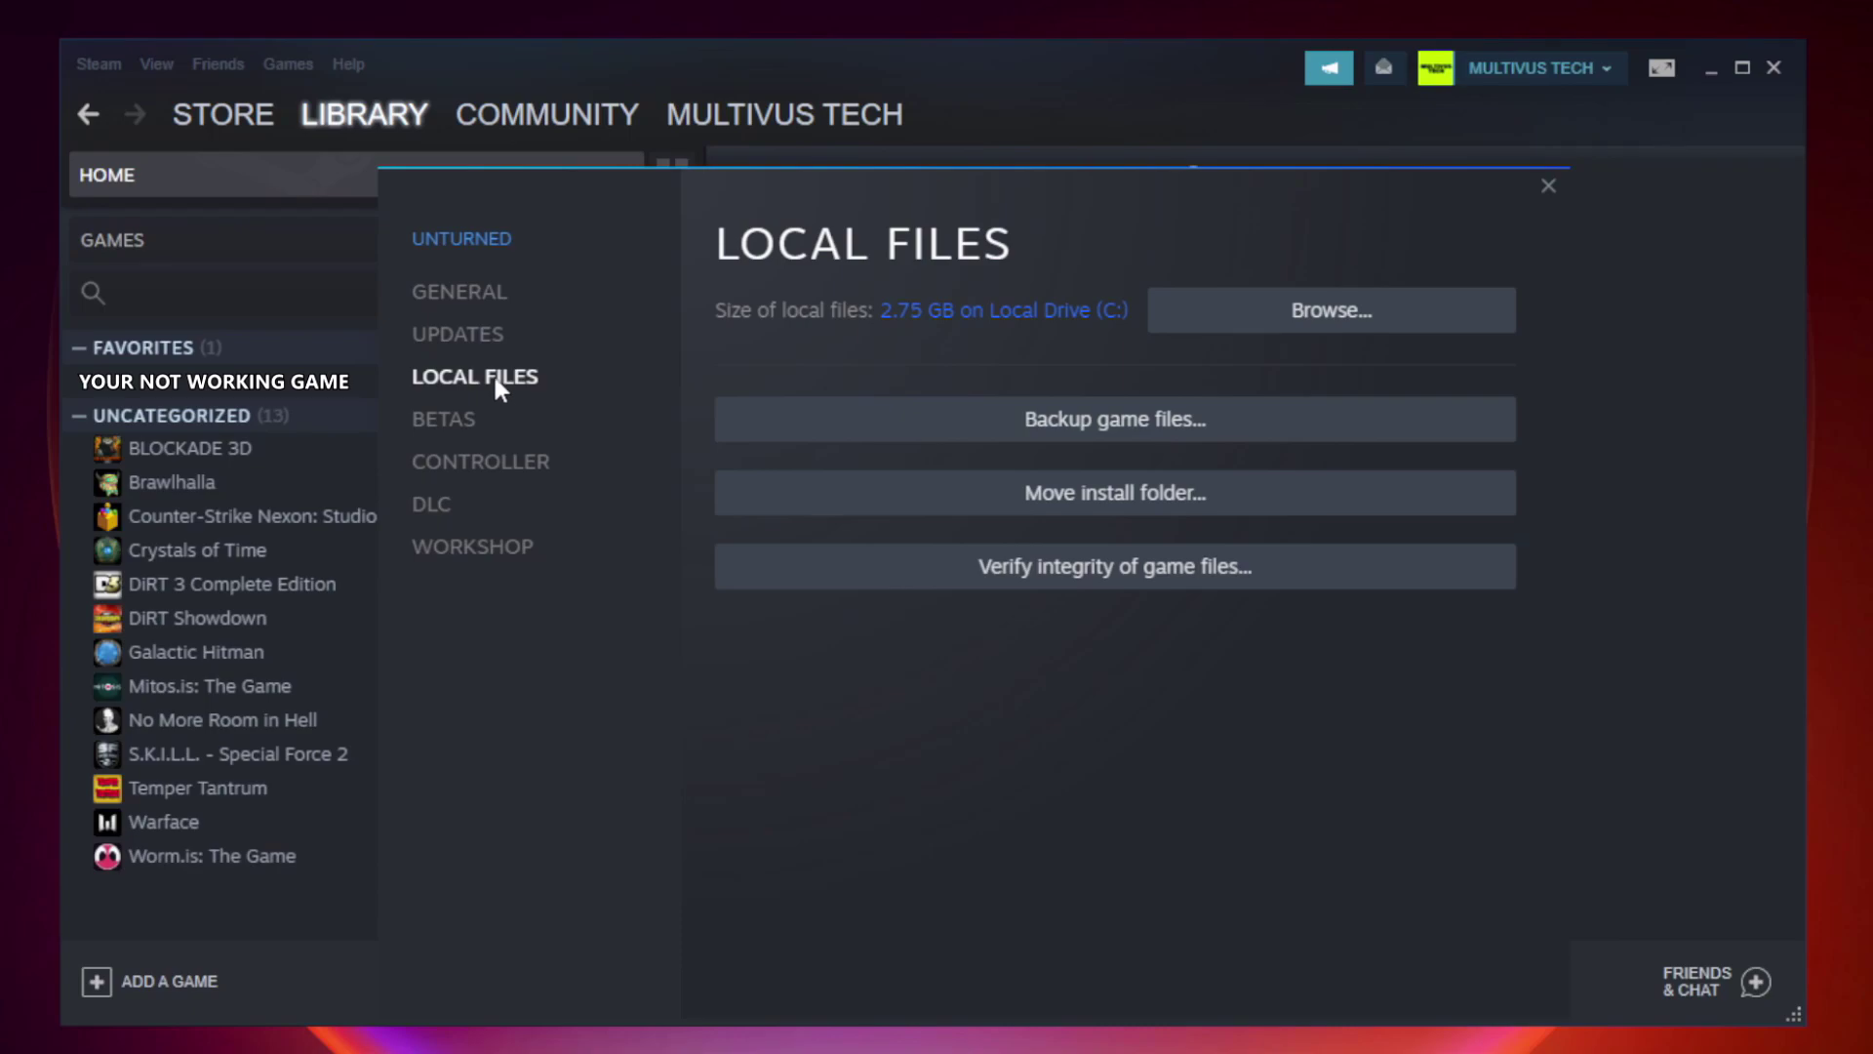
left_click(1132, 580)
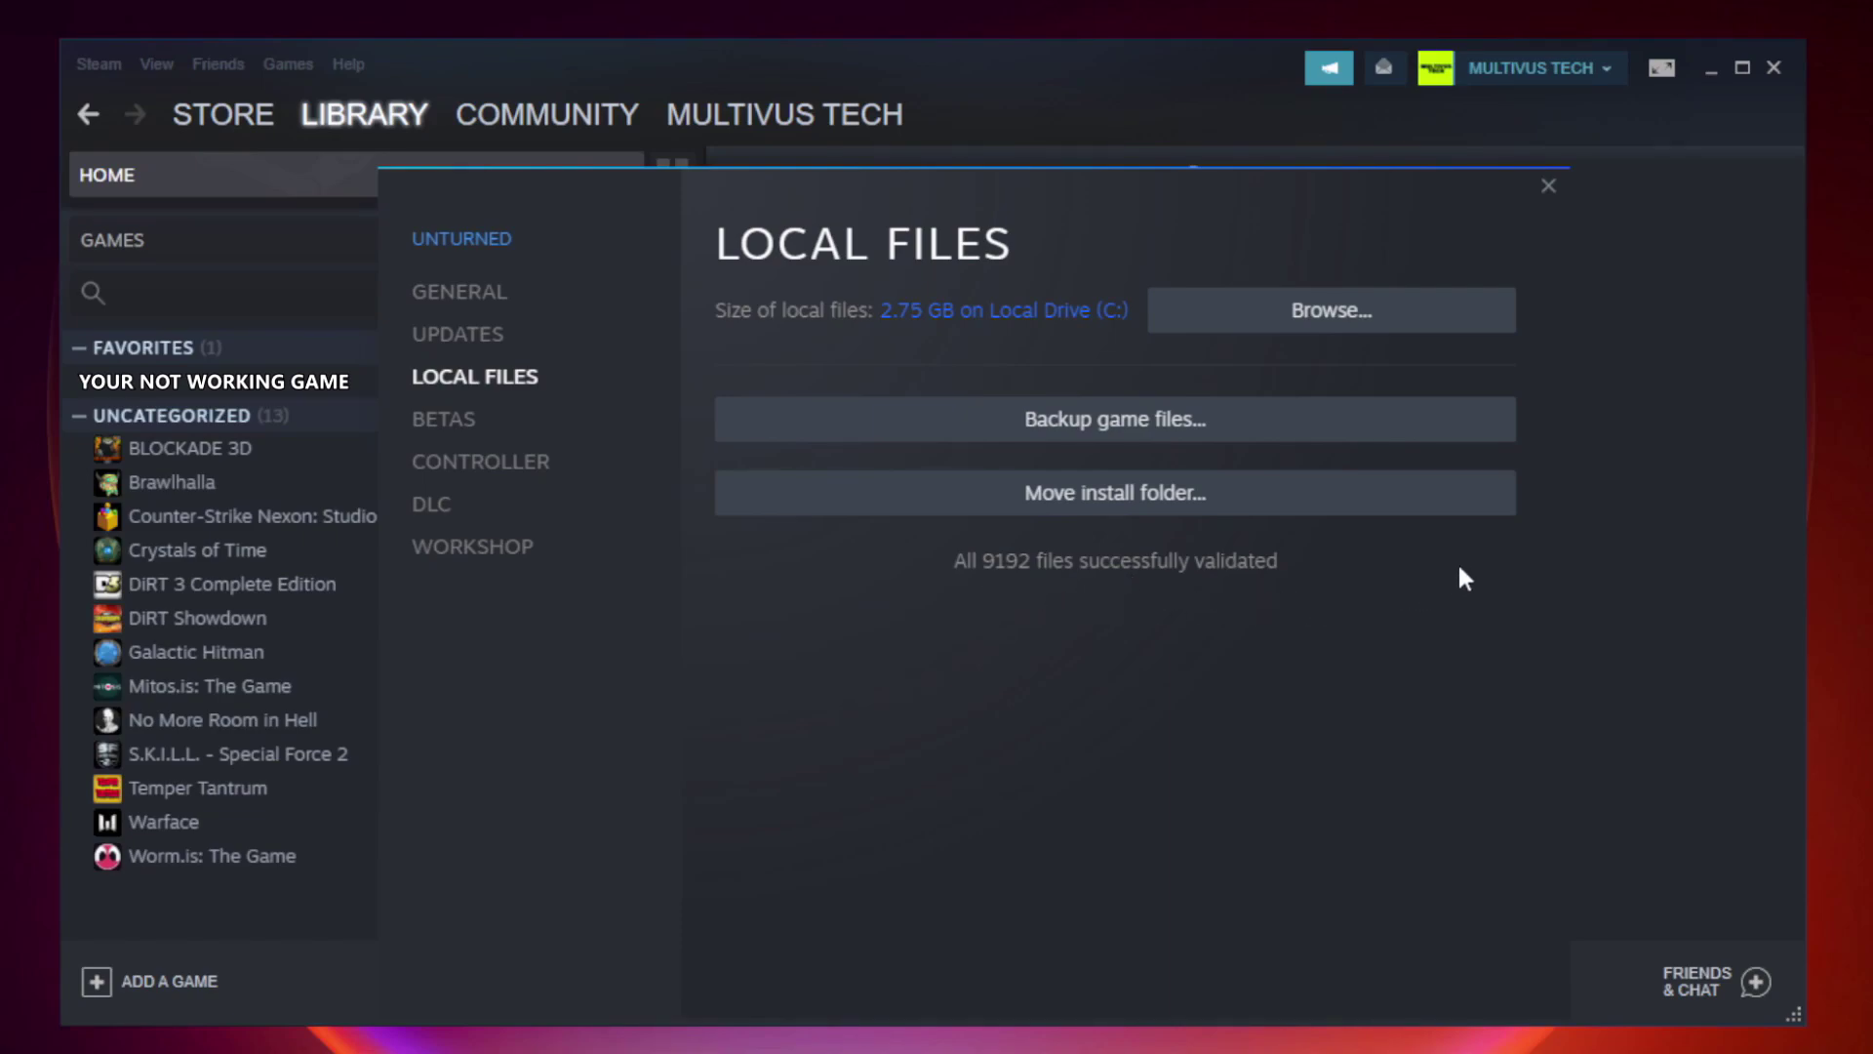
- Browse to Unturned's install folder and bring up the YOUR NOT WORKING GAME shortcut's context menu
left_click(1340, 334)
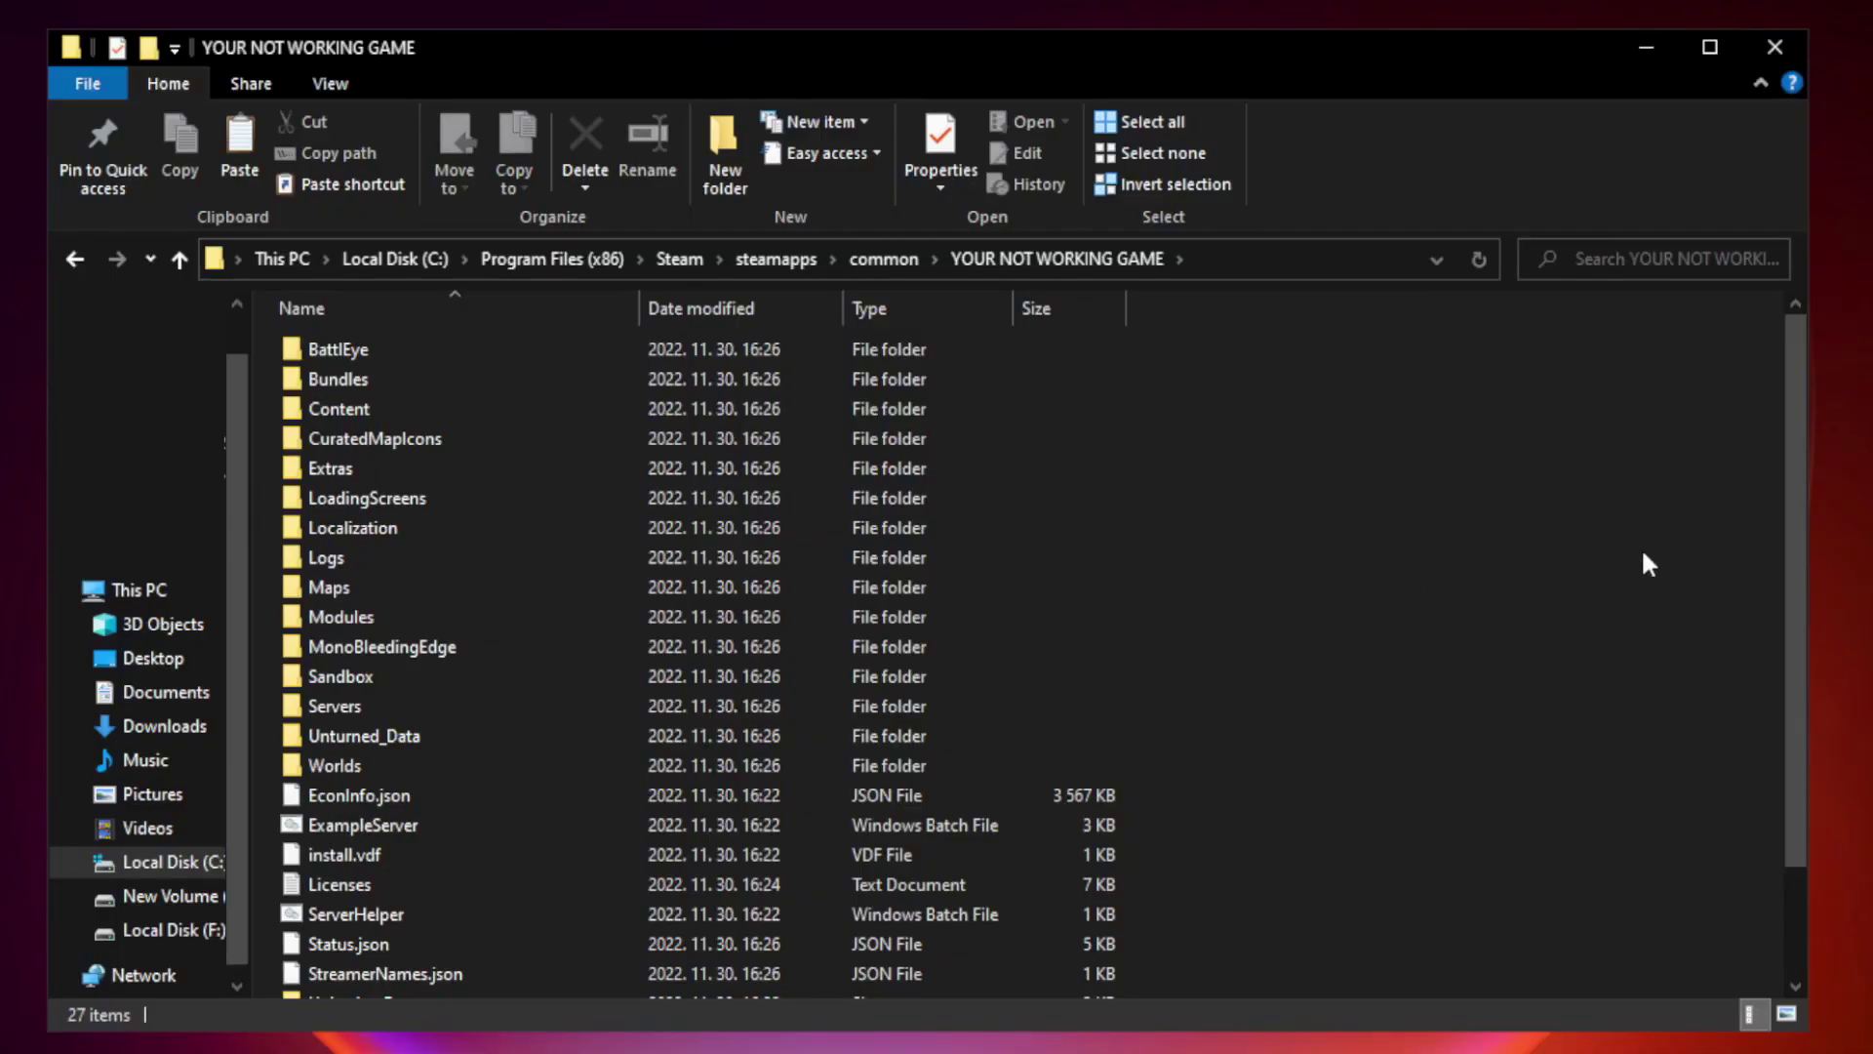
left_click_drag(1797, 511, 1799, 671)
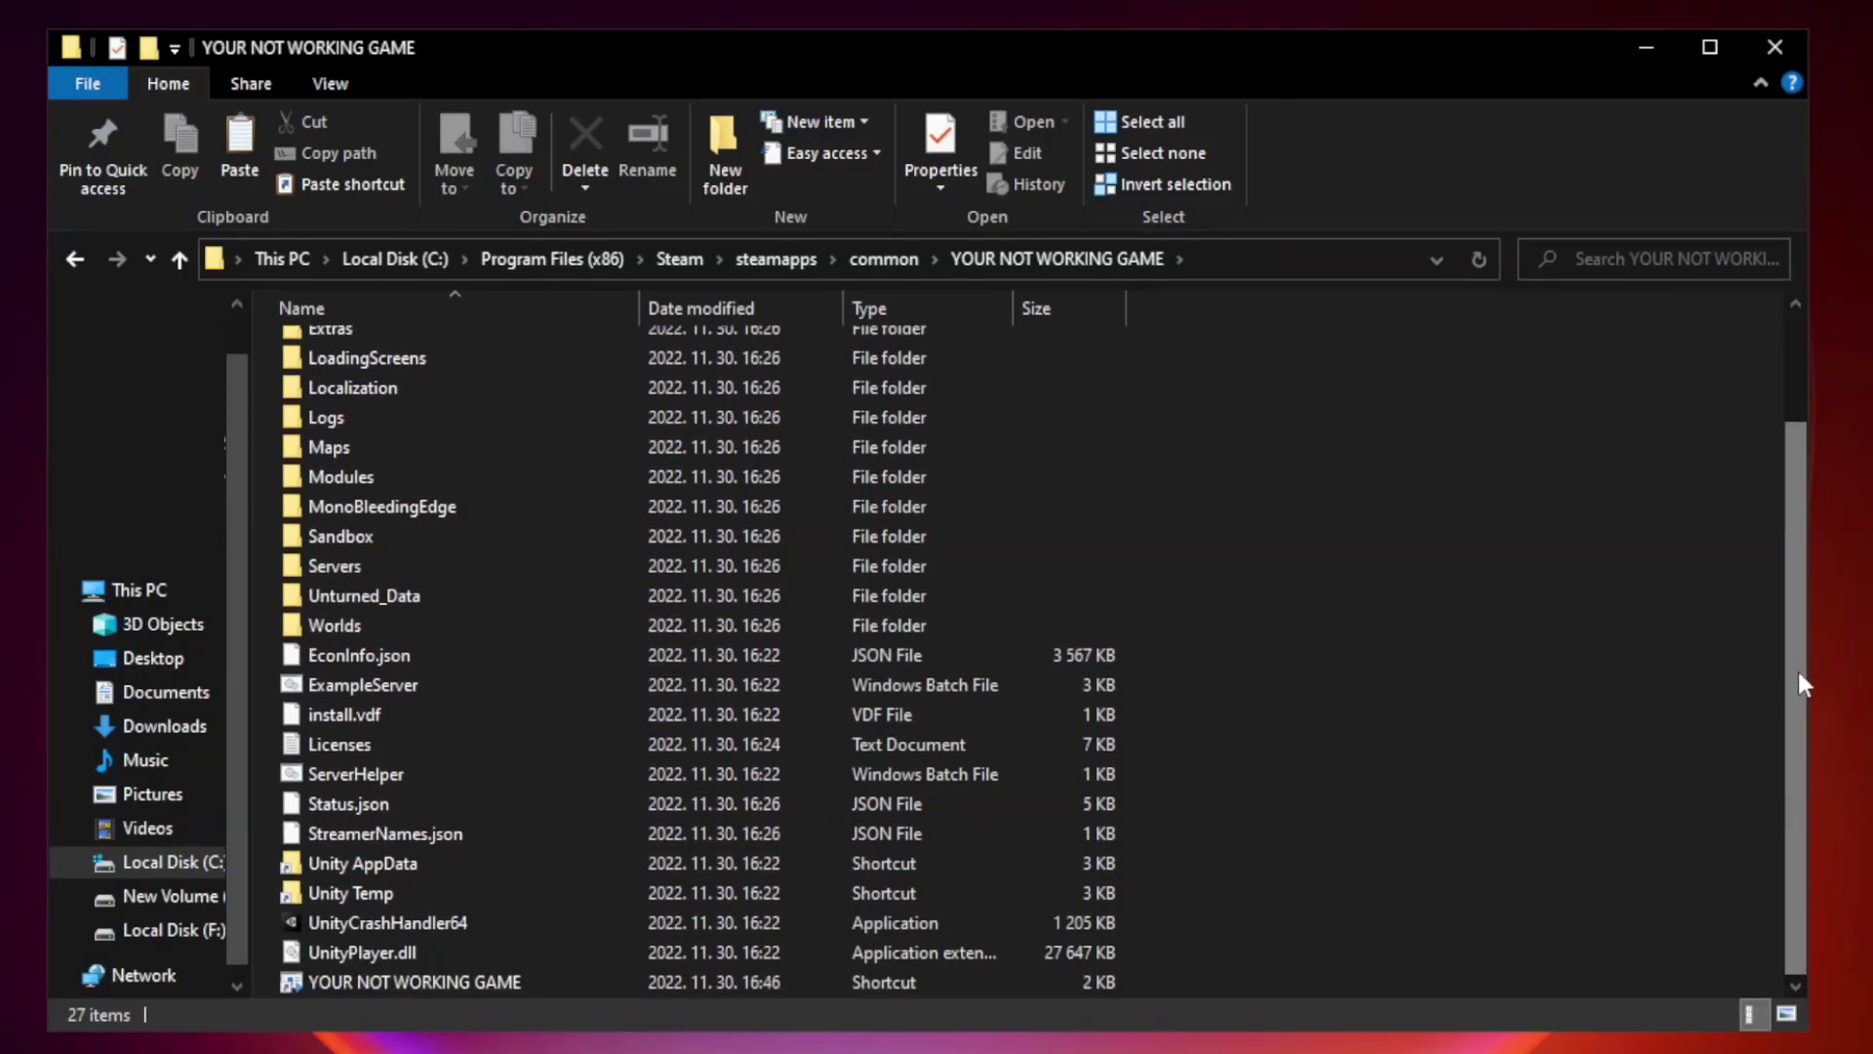
left_click(745, 981)
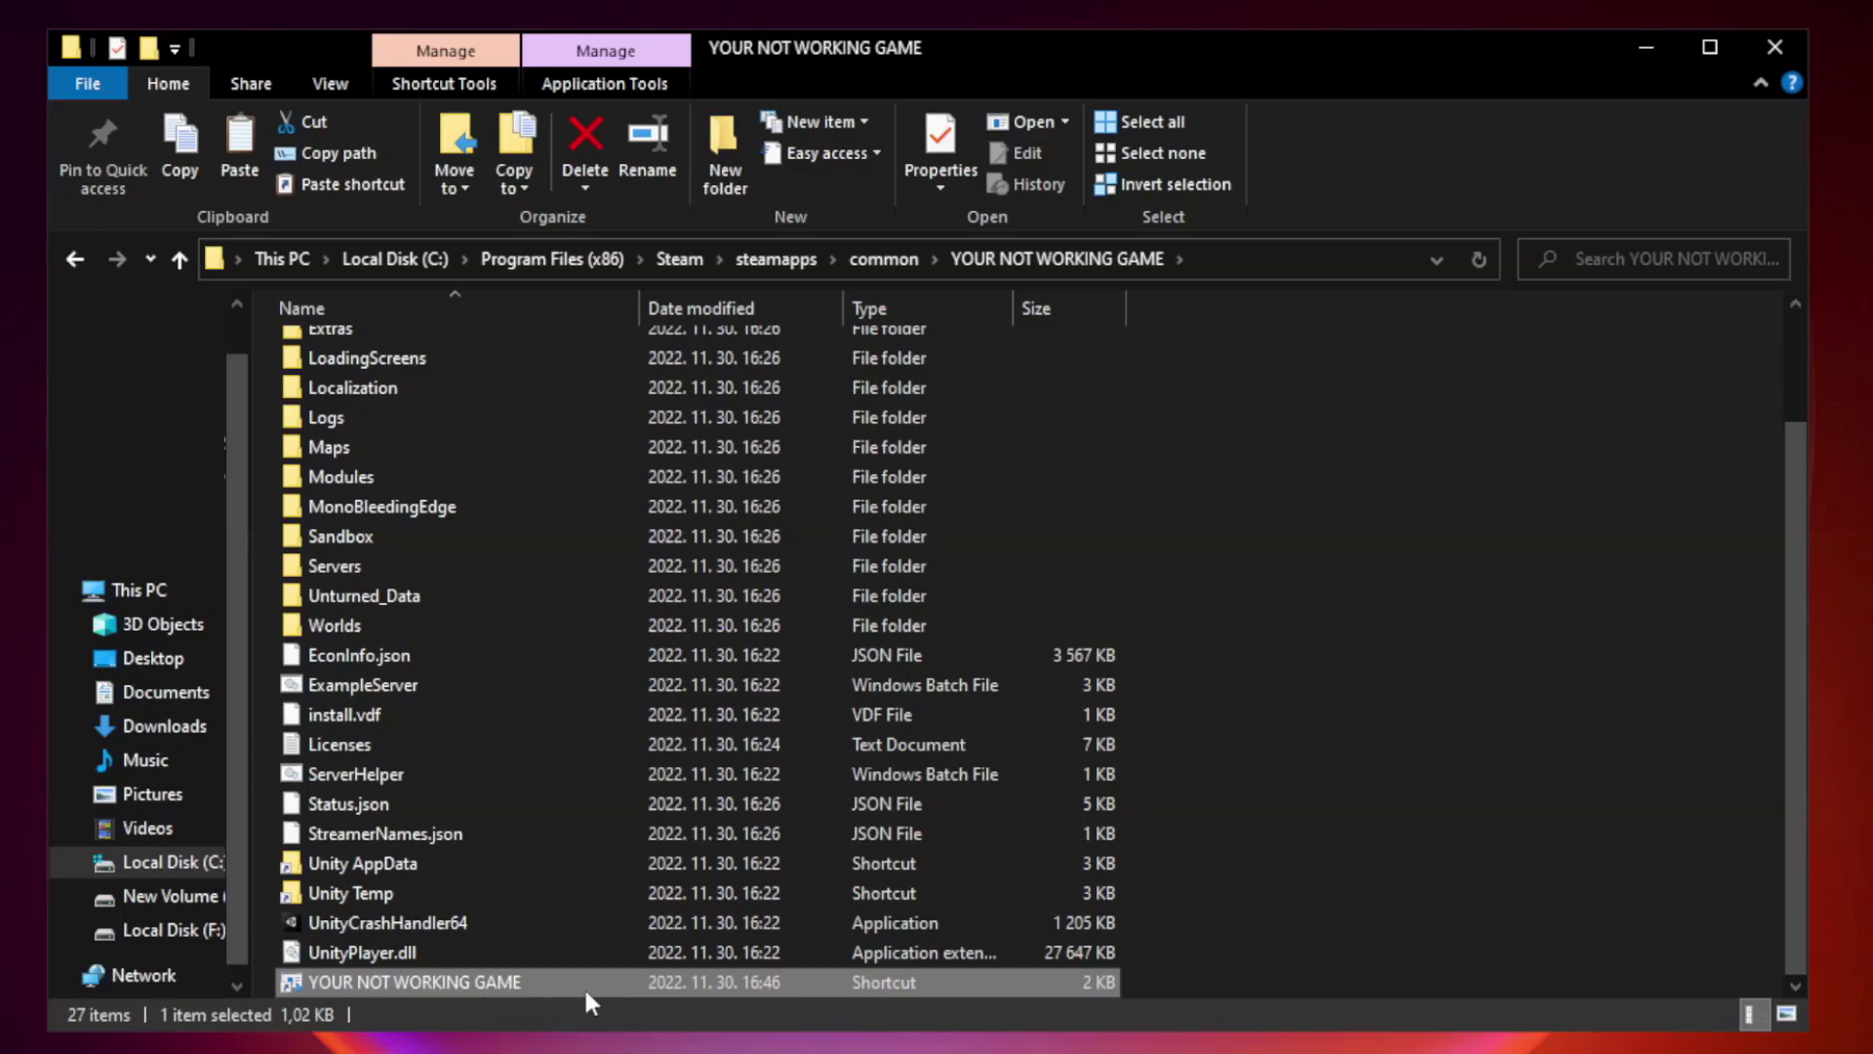
right_click(634, 982)
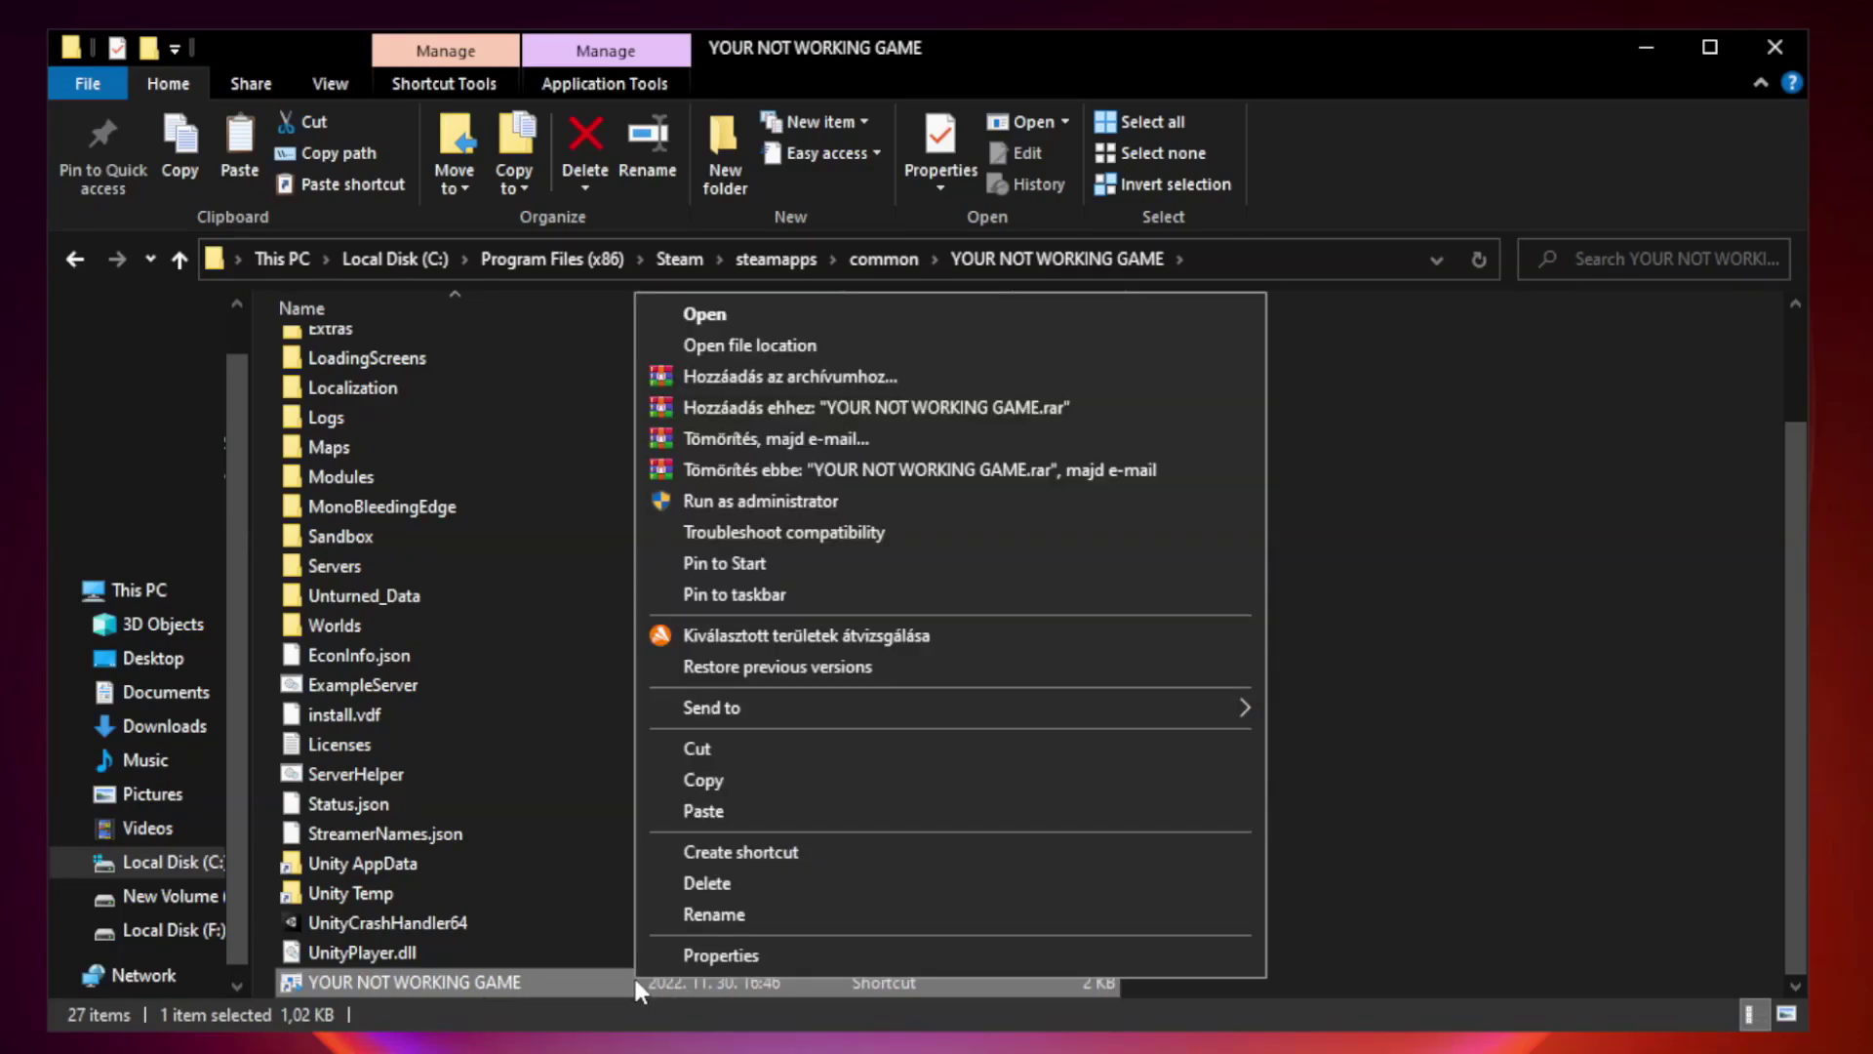
- Open the YOUR NOT WORKING GAME shortcut's Properties, targeting C:\Program Files (x86)\Steam\Steam.exe
left_click(943, 956)
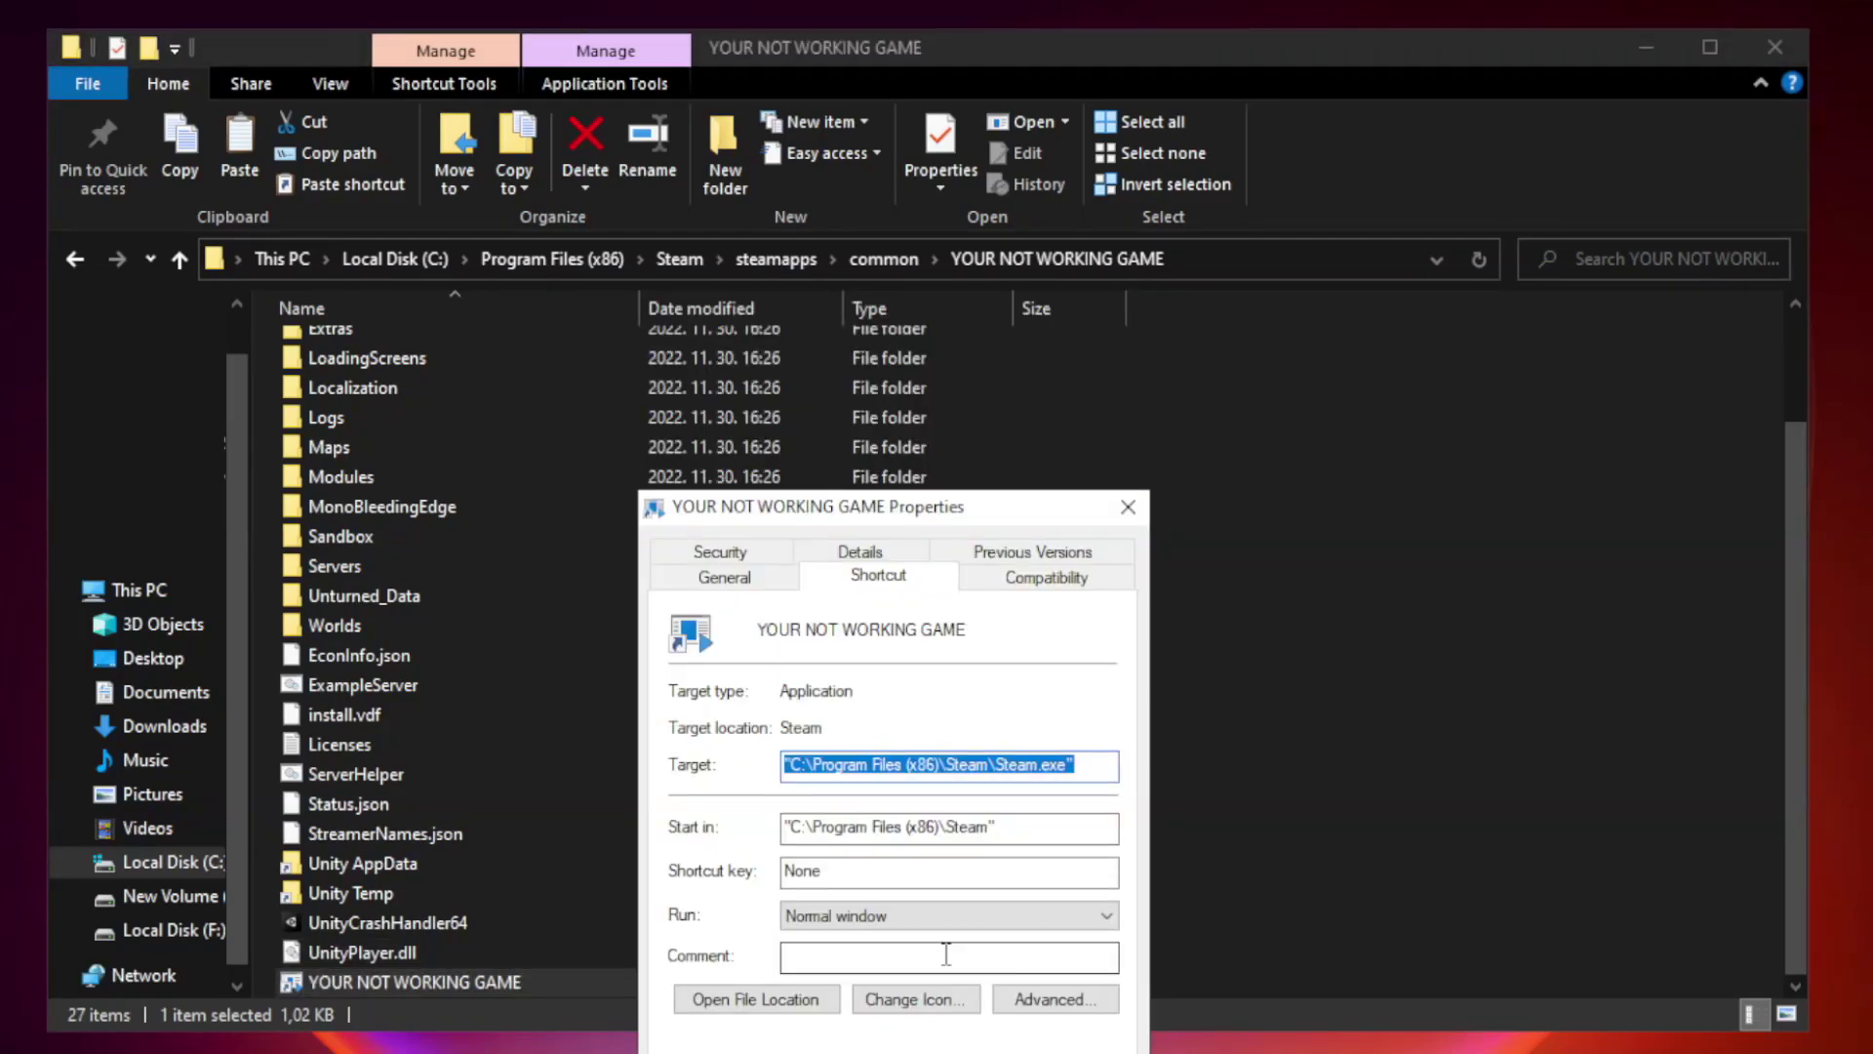
left_click_drag(929, 513, 929, 213)
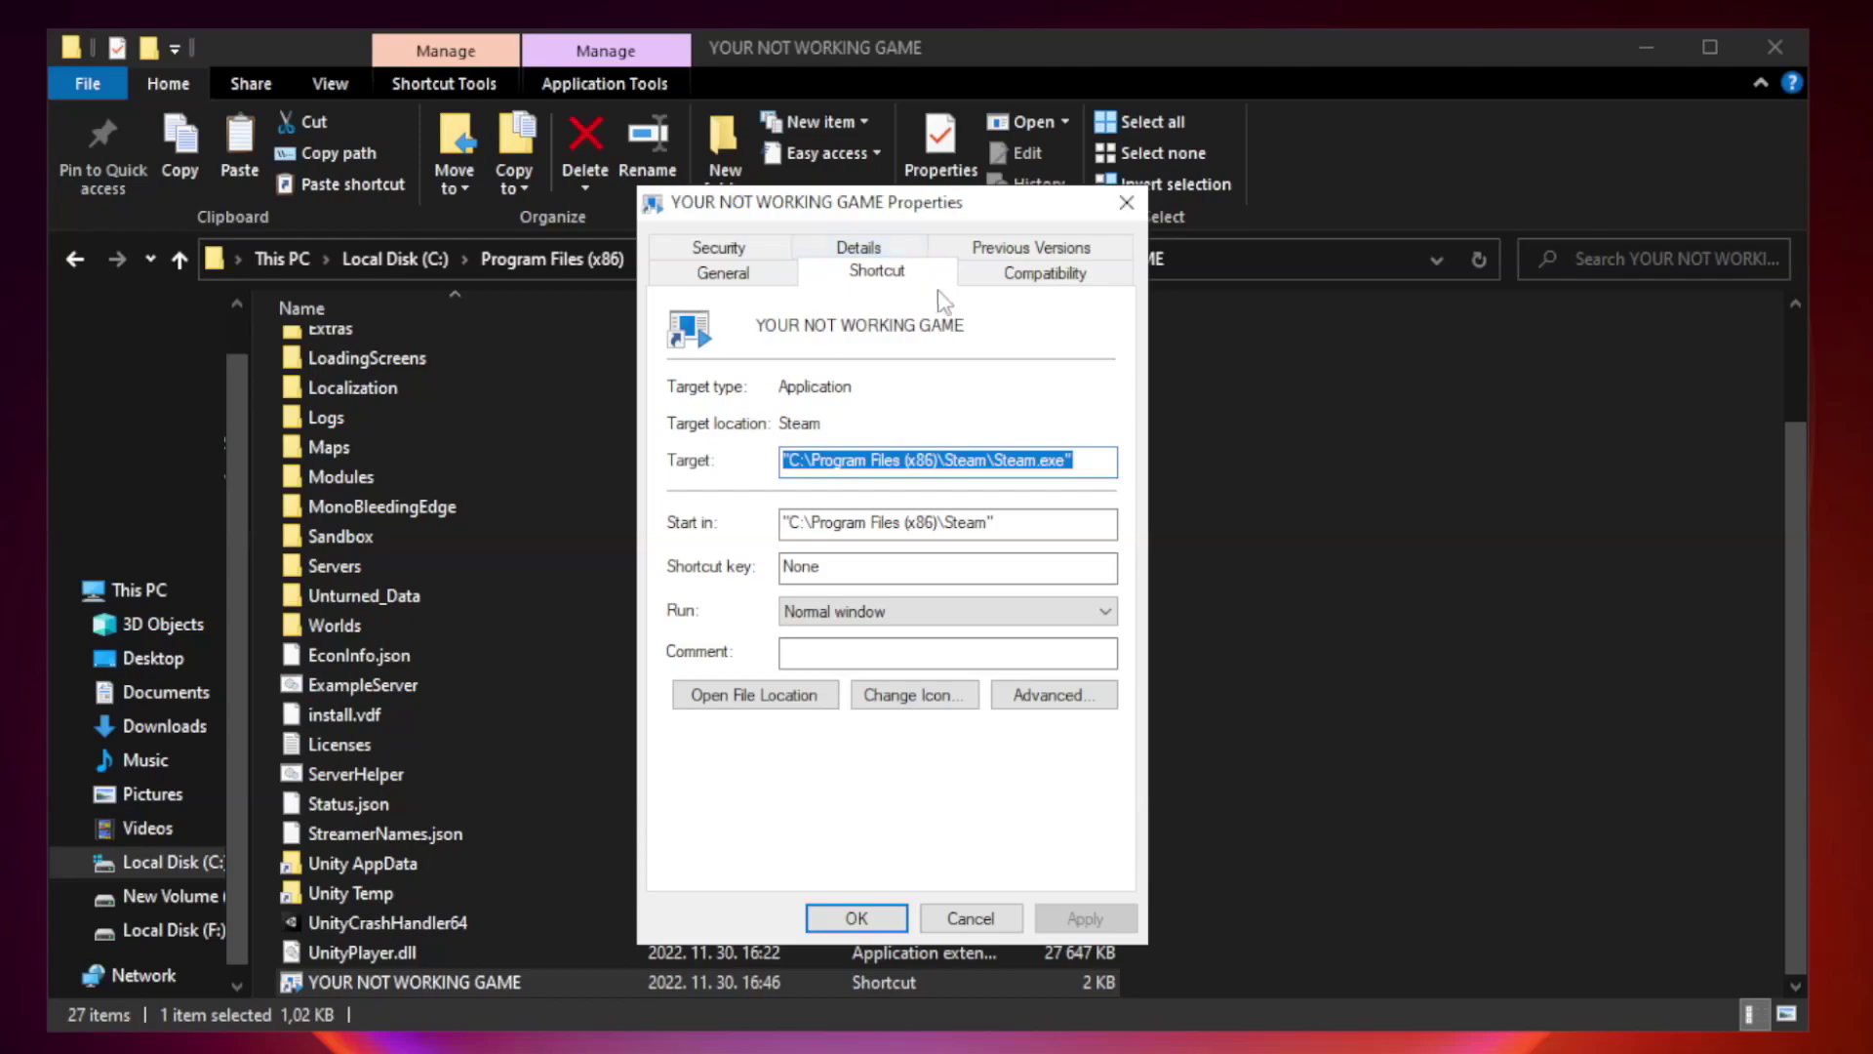
- Set the shortcut to Windows 8 compatibility mode with fullscreen optimizations disabled, run as administrator, and save
left_click(1041, 280)
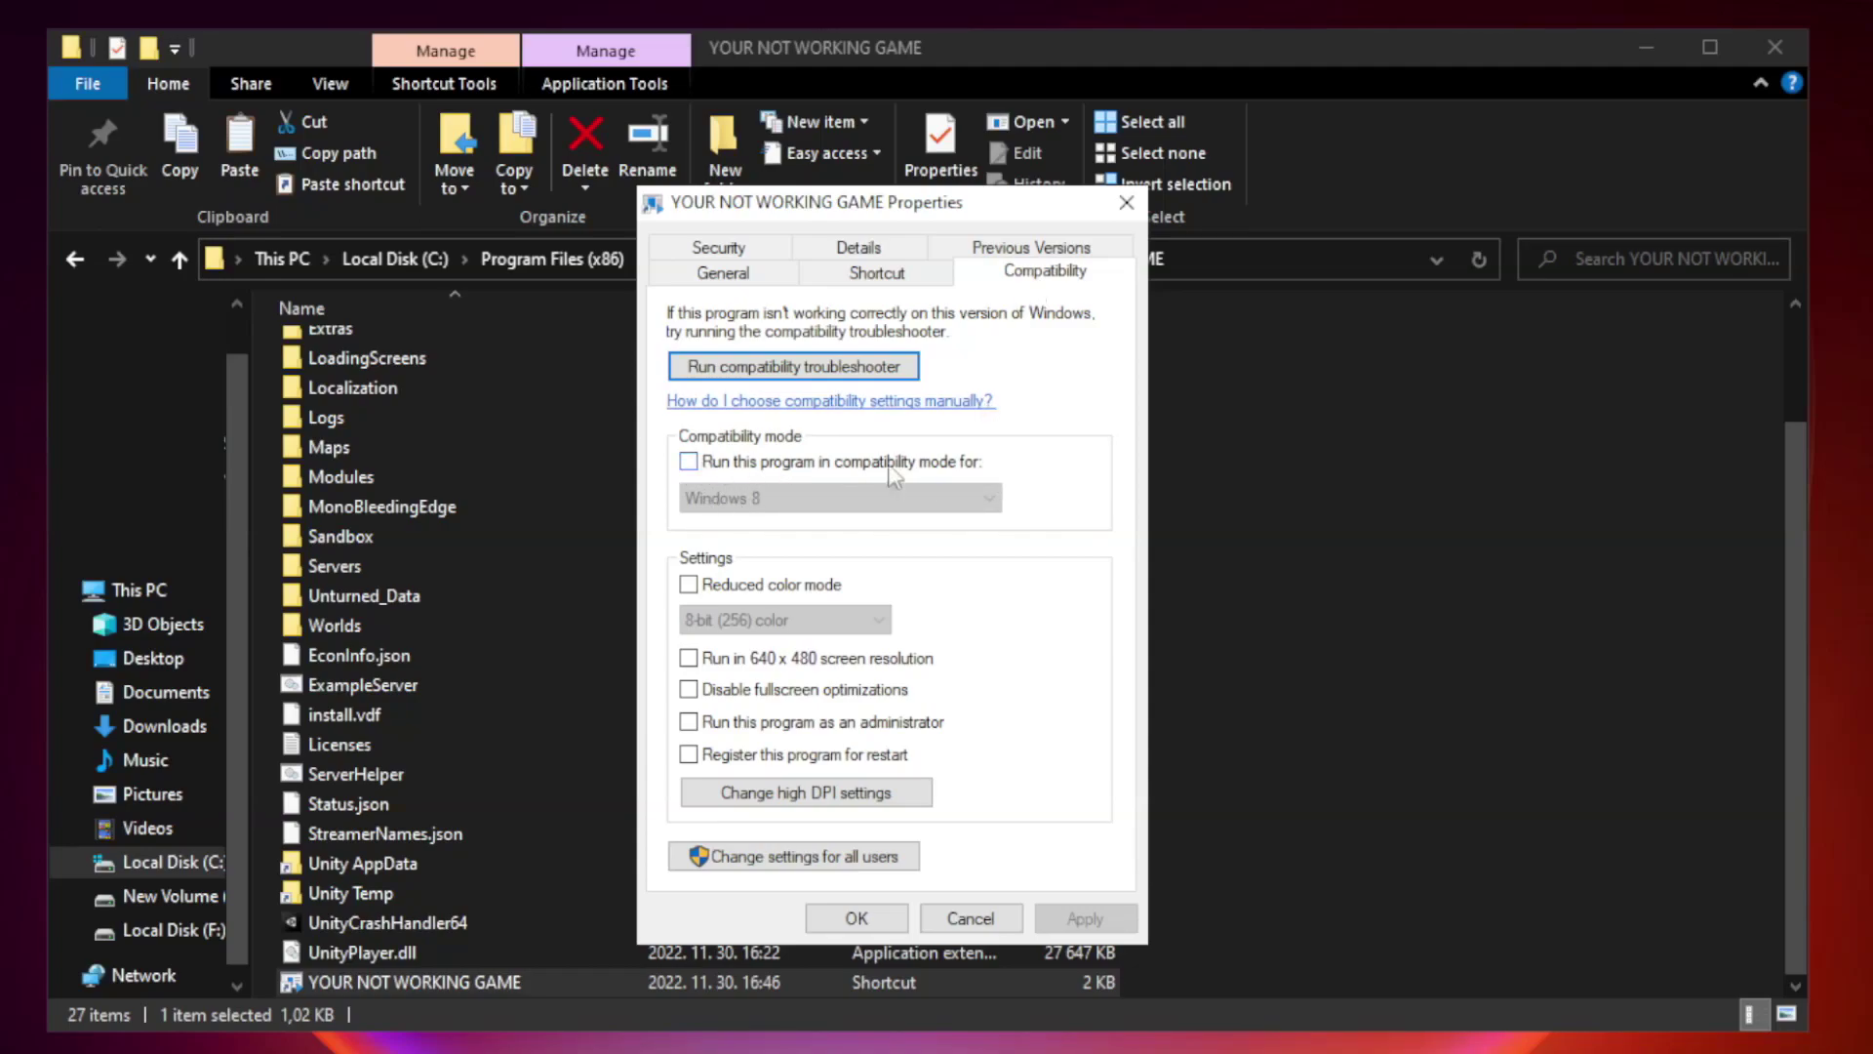
left_click(743, 465)
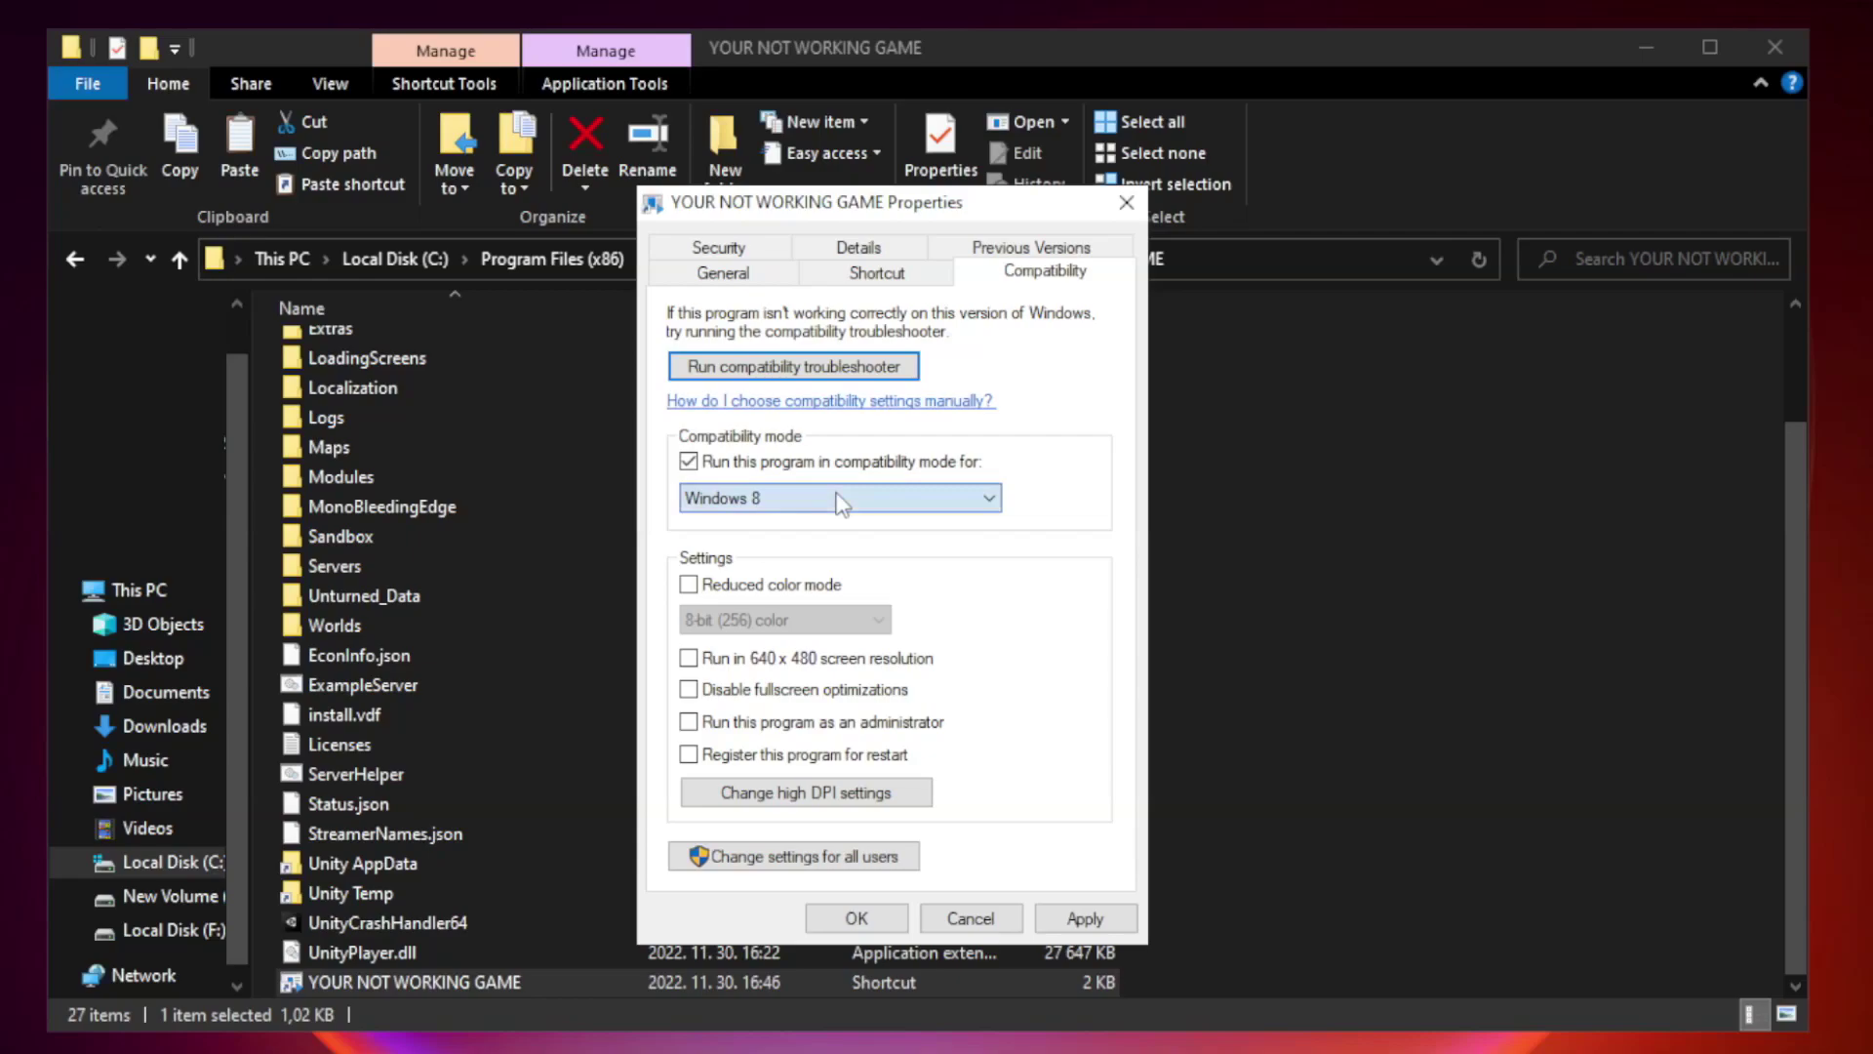
left_click(777, 493)
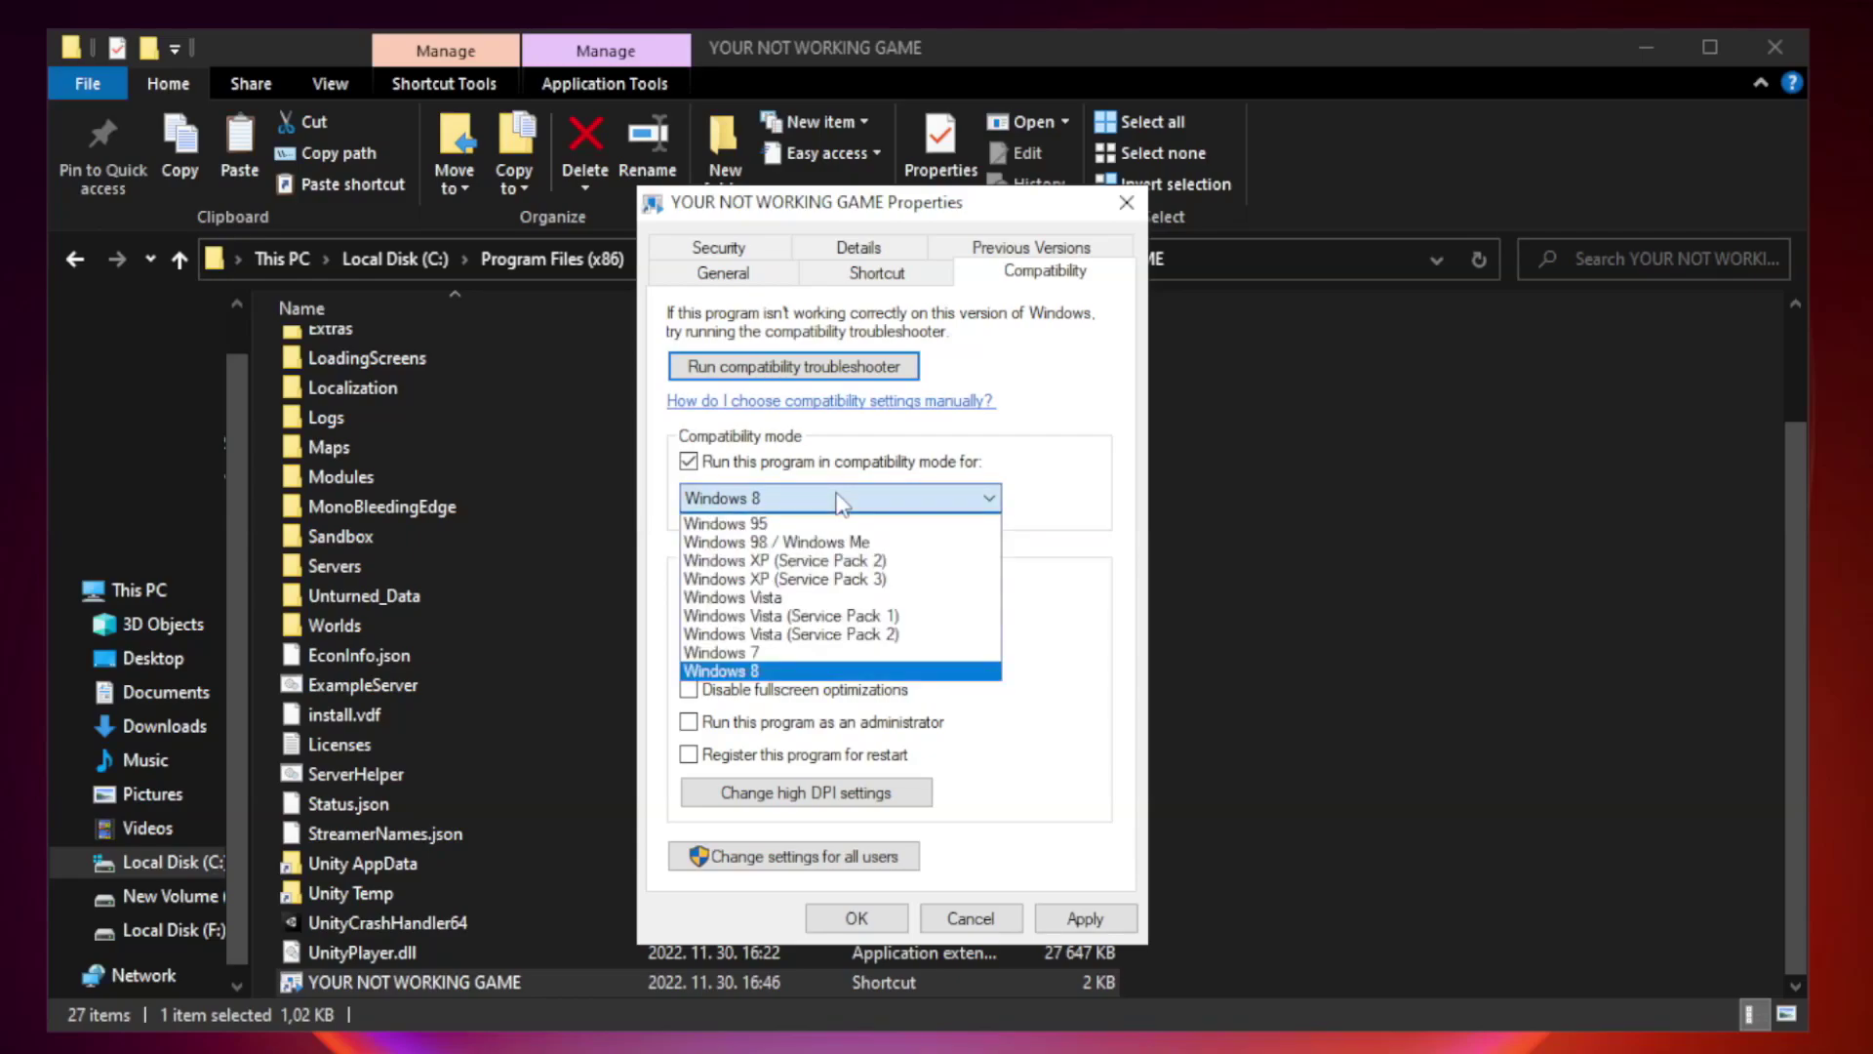
left_click(792, 671)
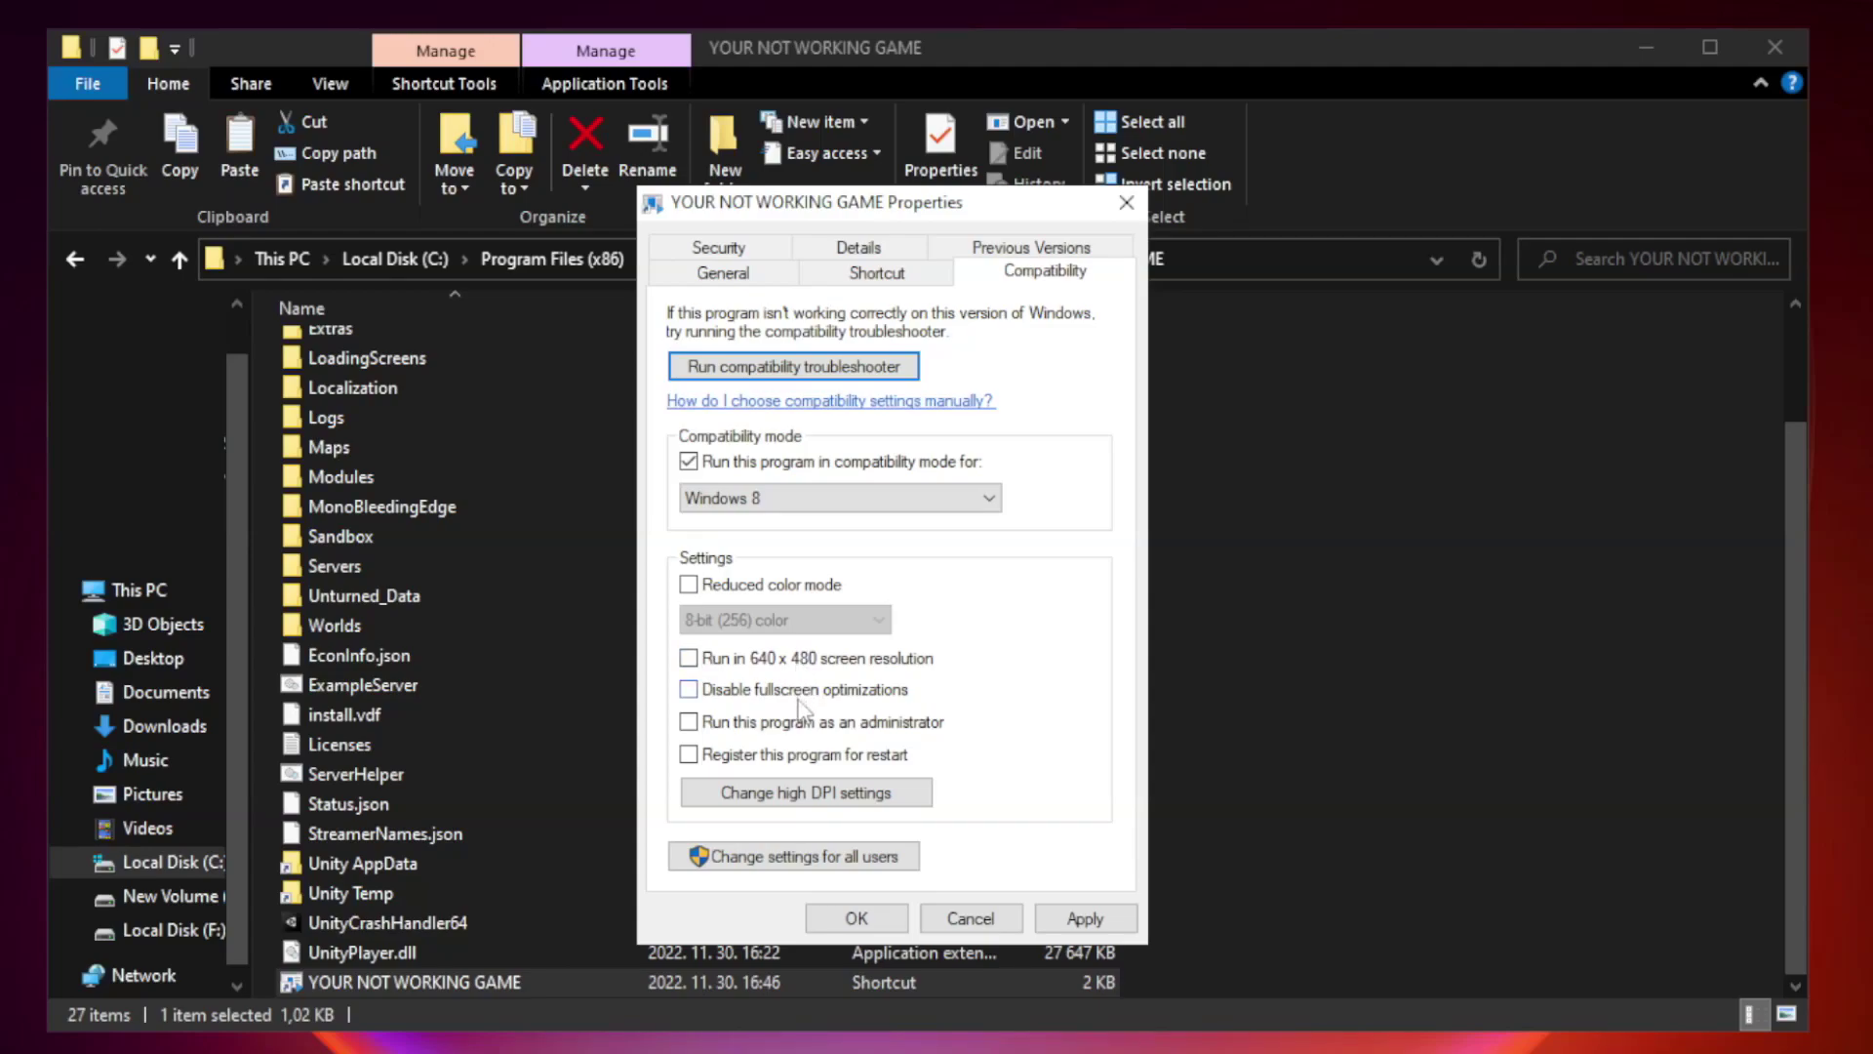
left_click(734, 693)
left_click(738, 732)
left_click(1083, 922)
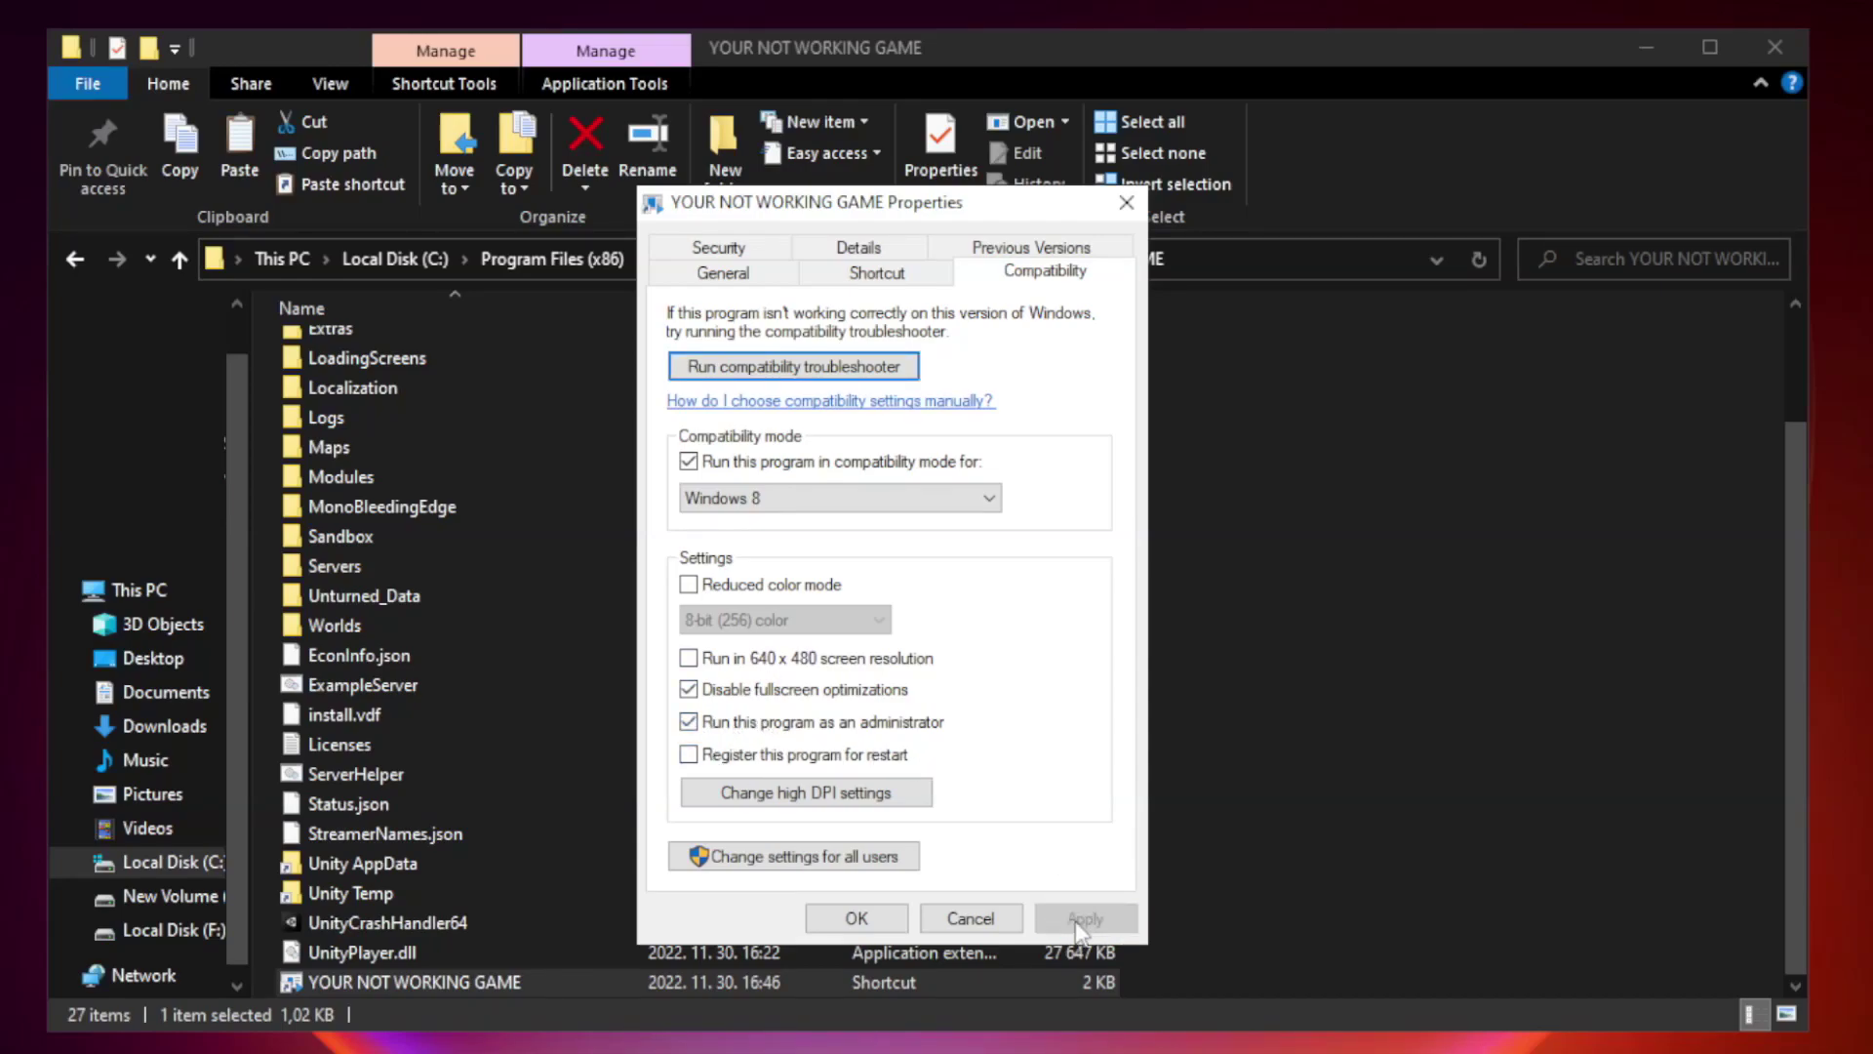
left_click(855, 918)
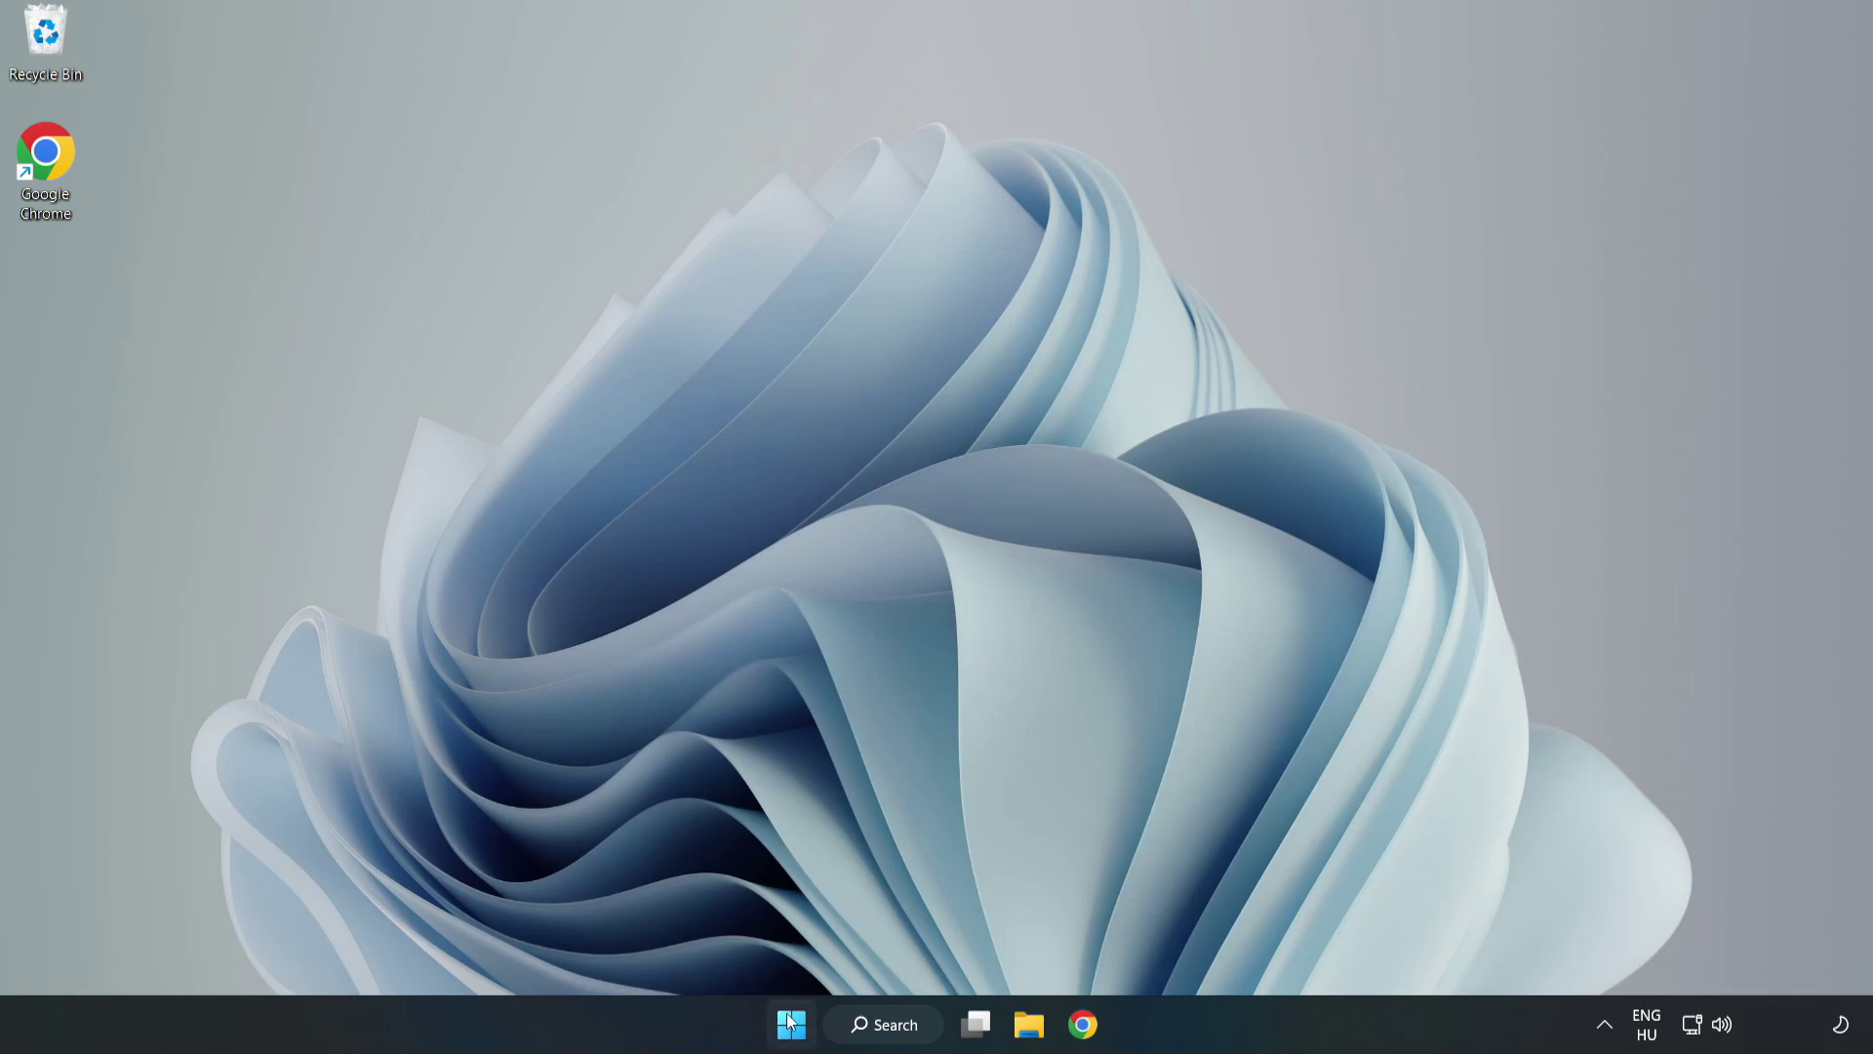
- Open Task Manager from the Start button's Win+X menu
right_click(795, 1030)
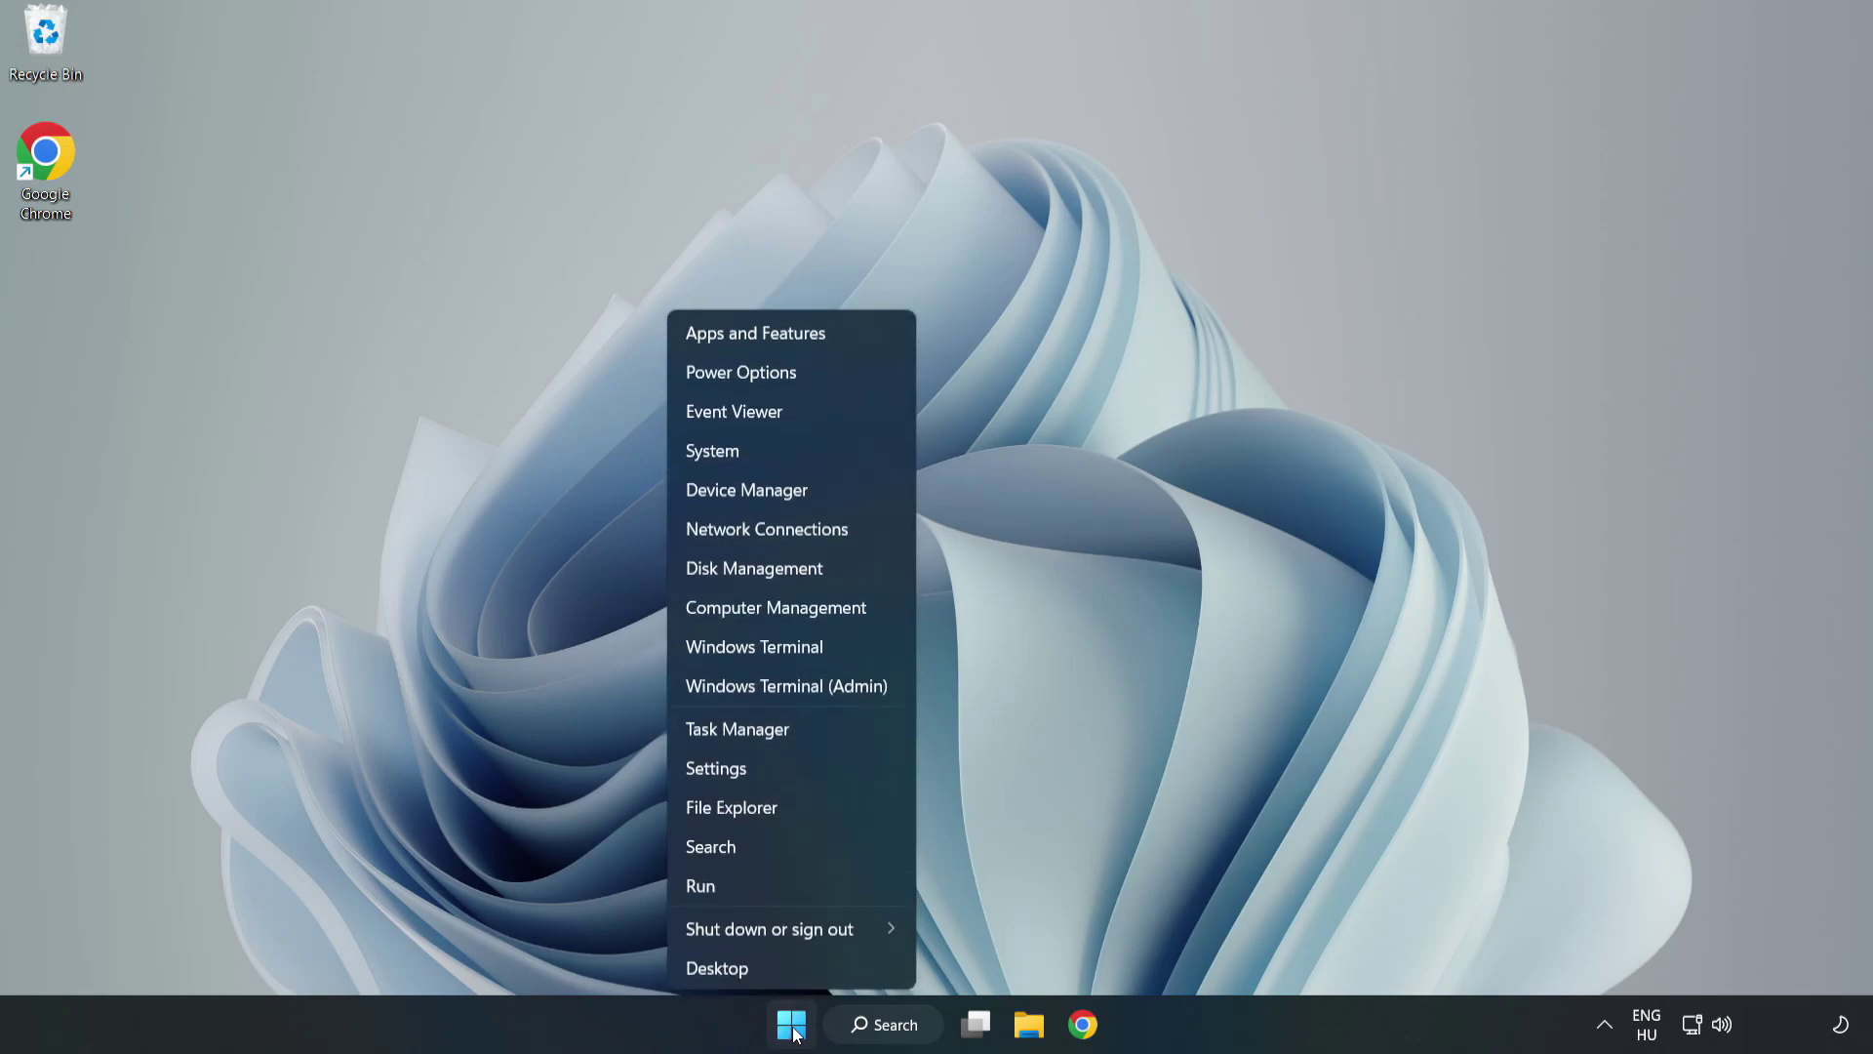
left_click(790, 734)
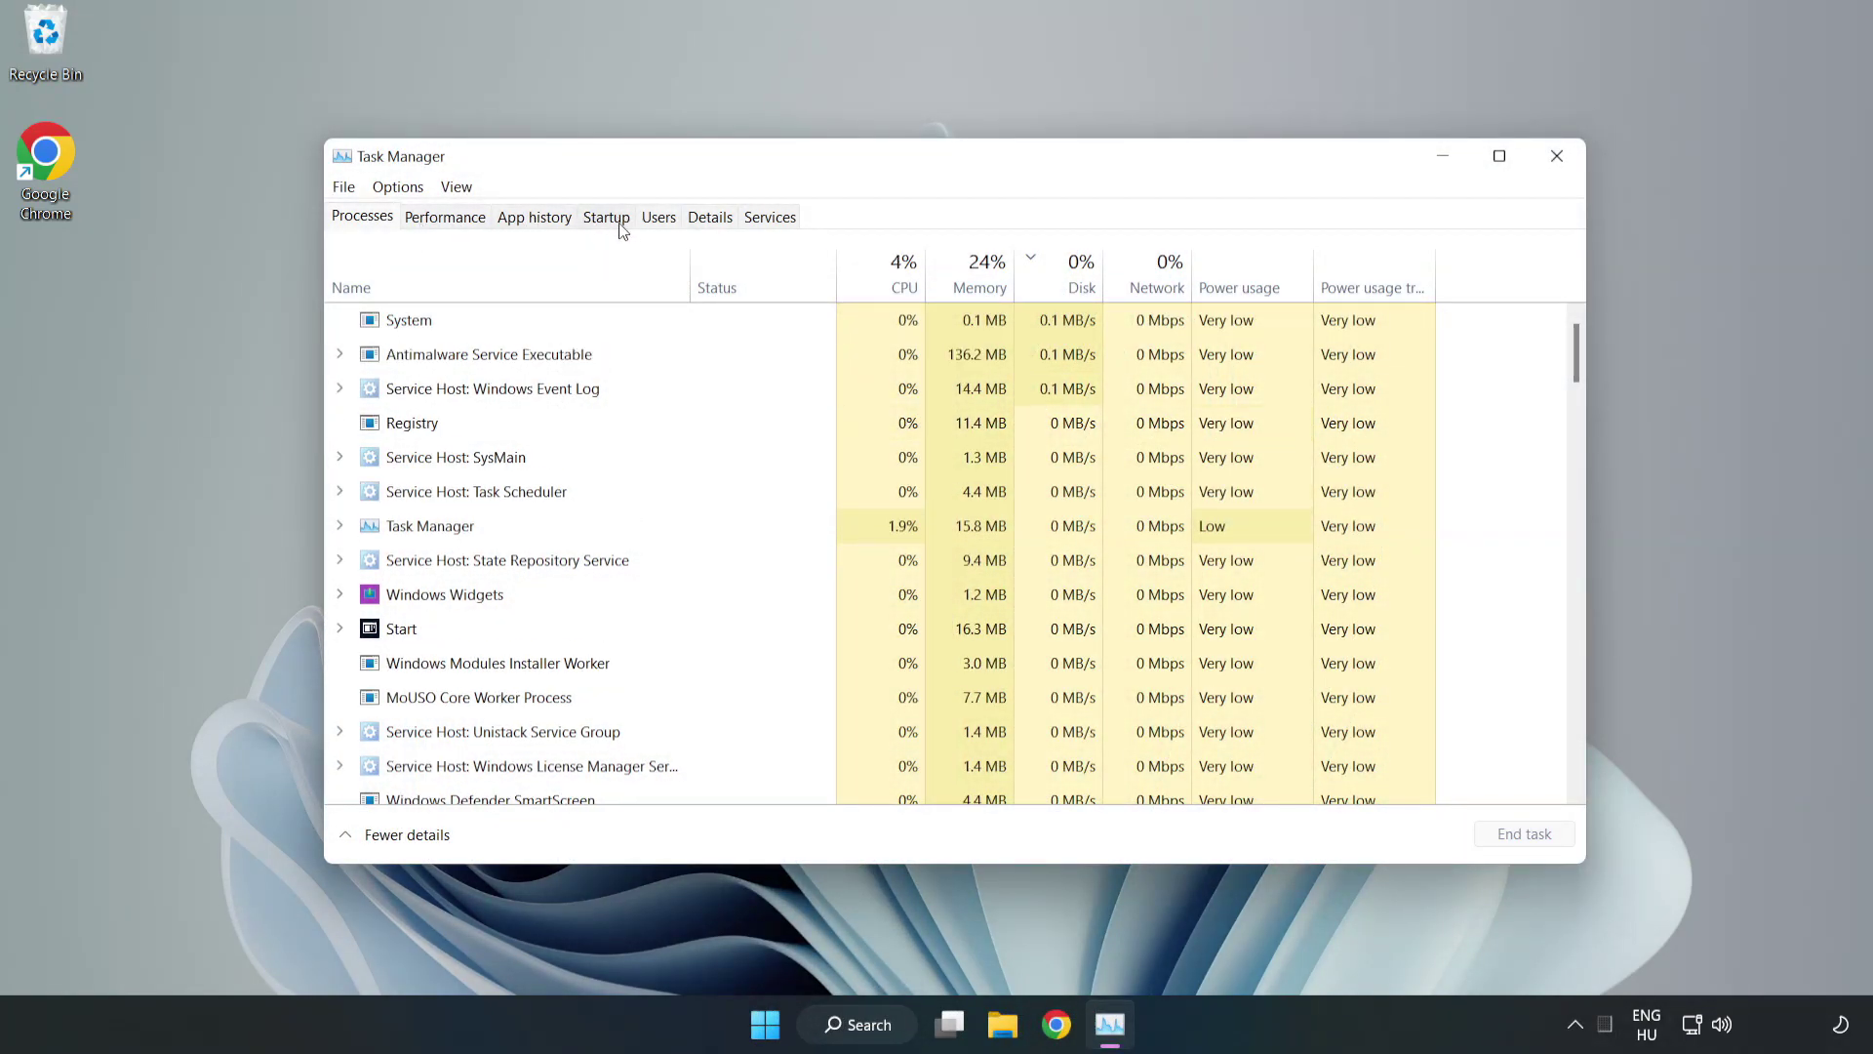
- Disable Cortana, Microsoft Edge, Microsoft Teams and Phone Link as startup apps, then close Task Manager
left_click(609, 221)
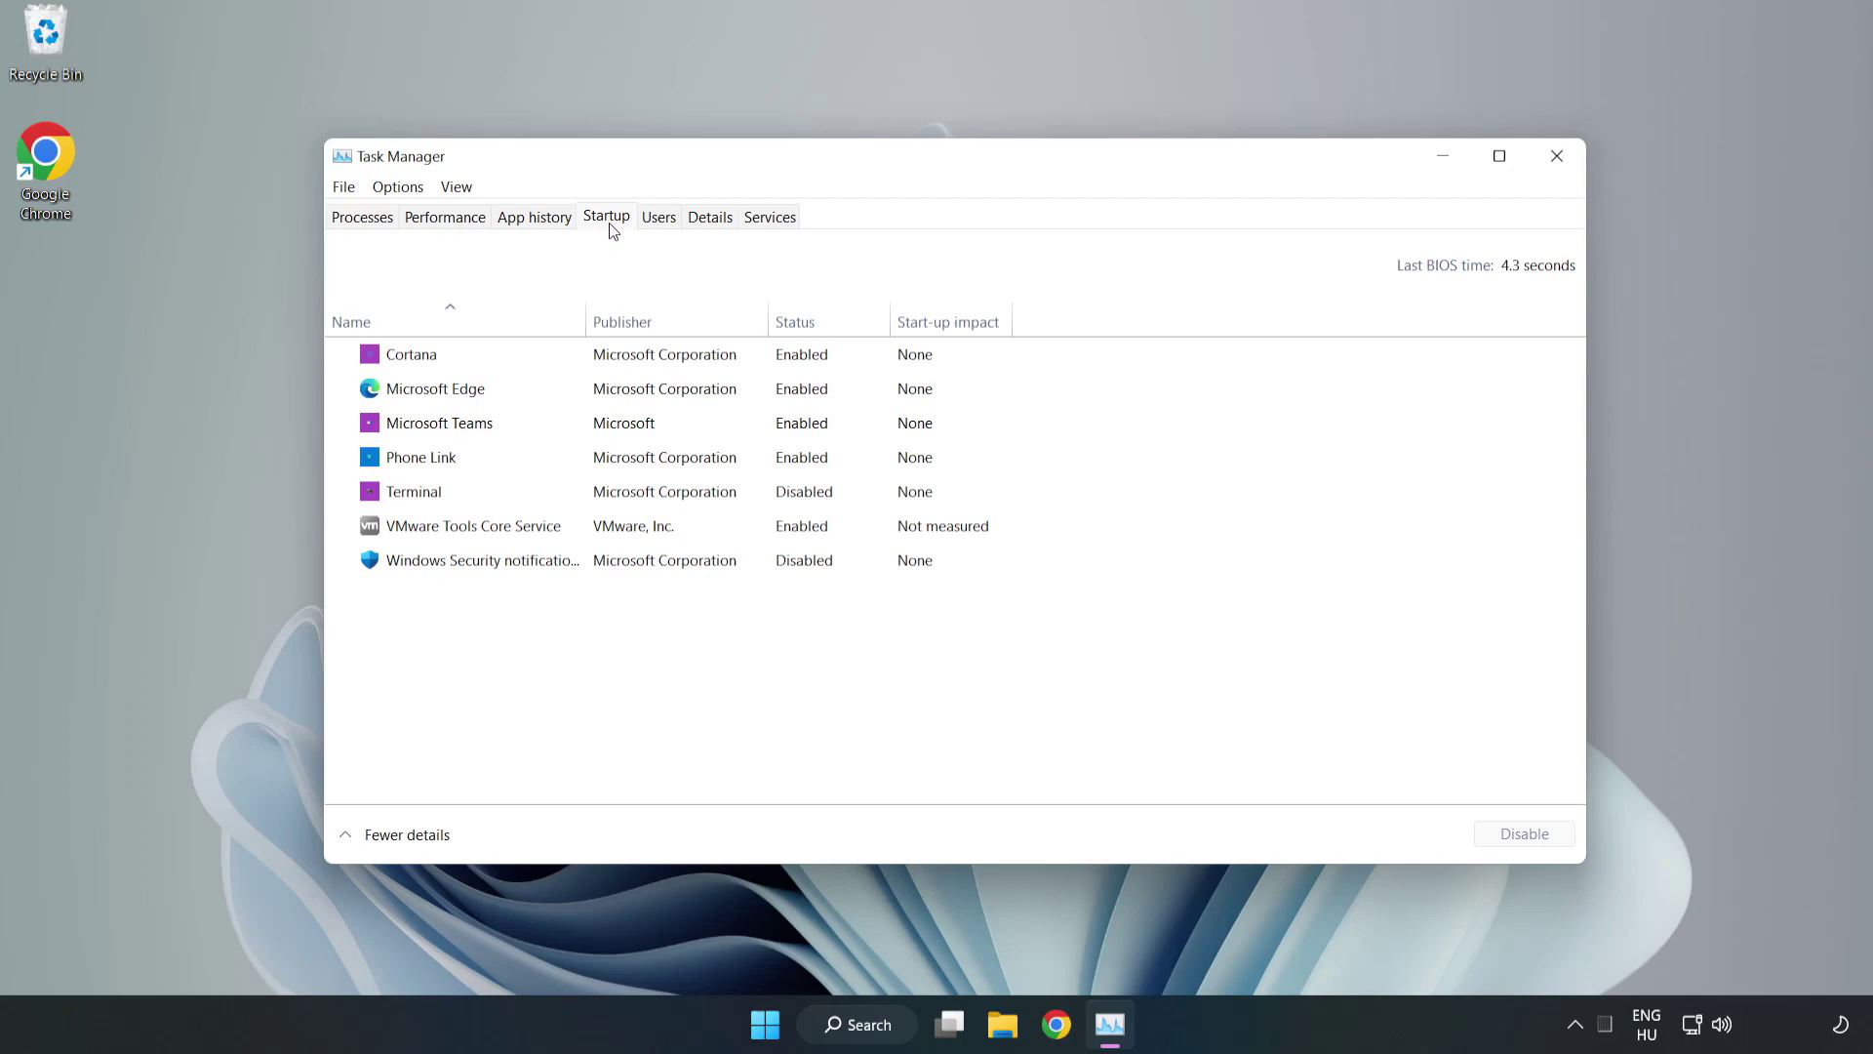
left_click(647, 369)
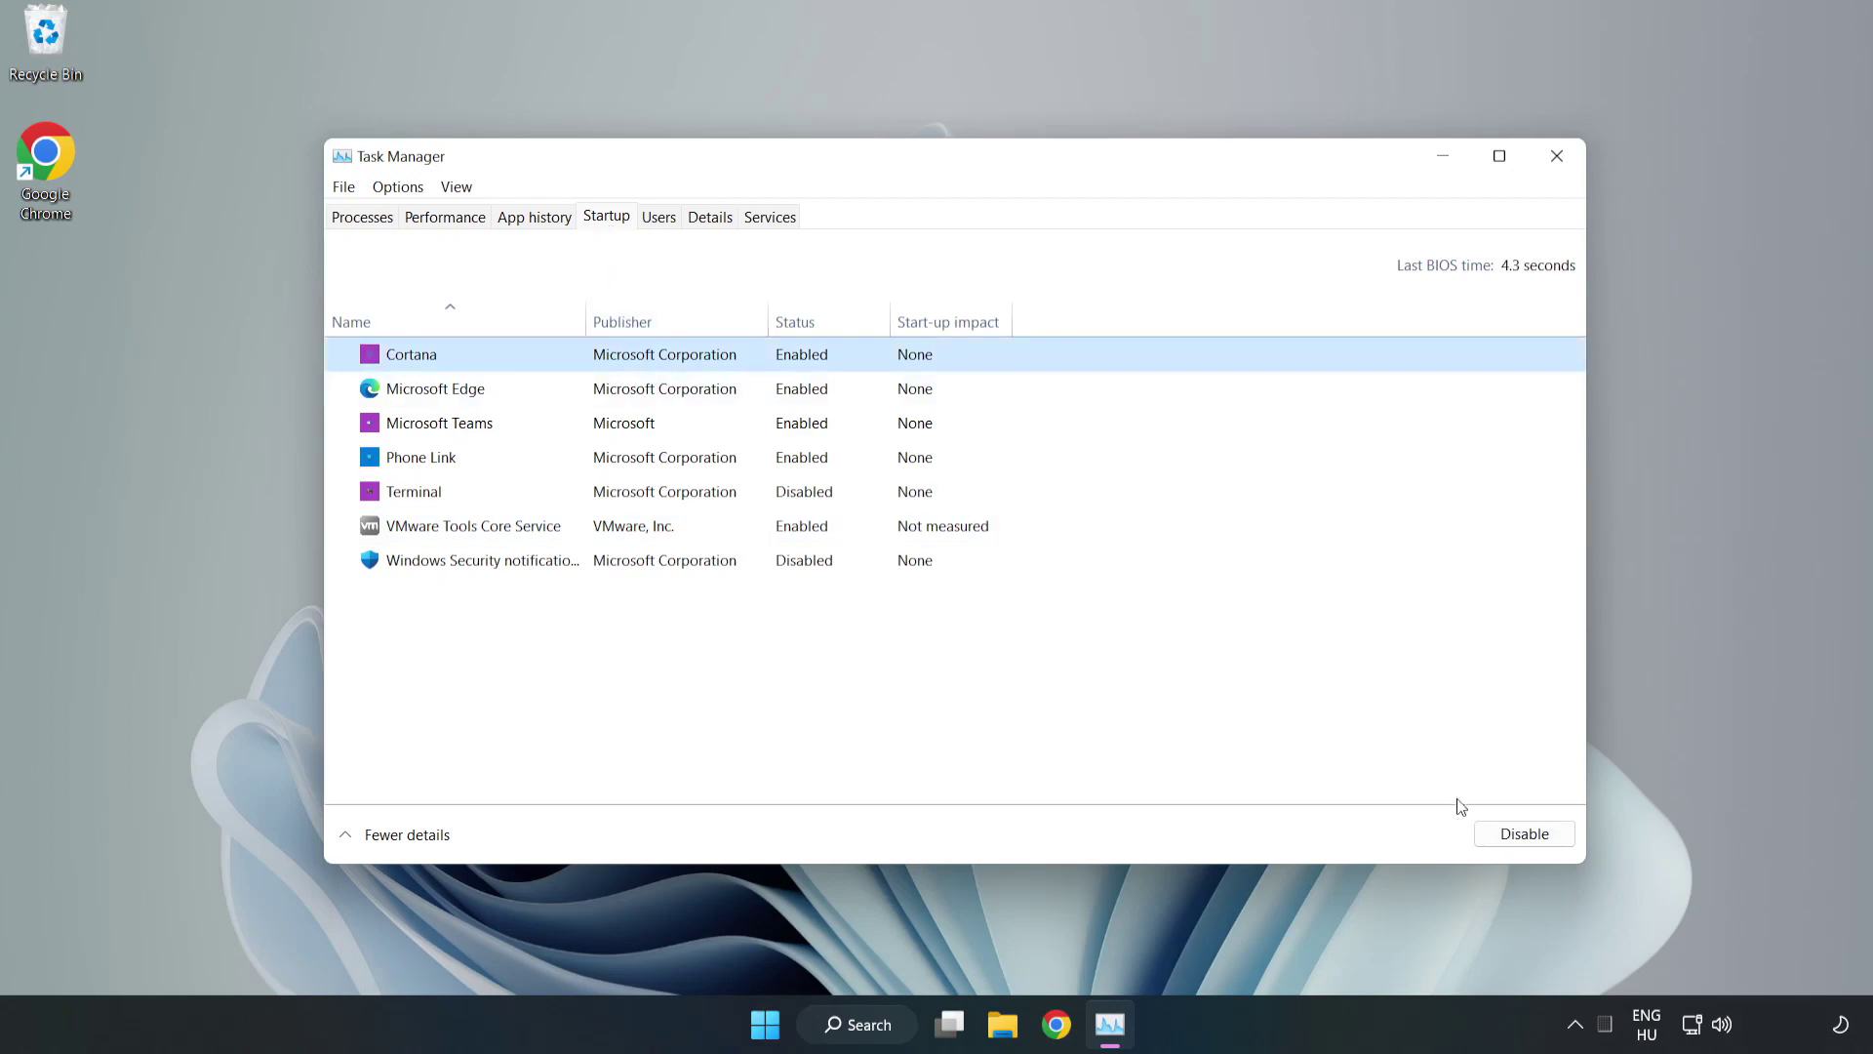
left_click(1522, 832)
left_click(832, 387)
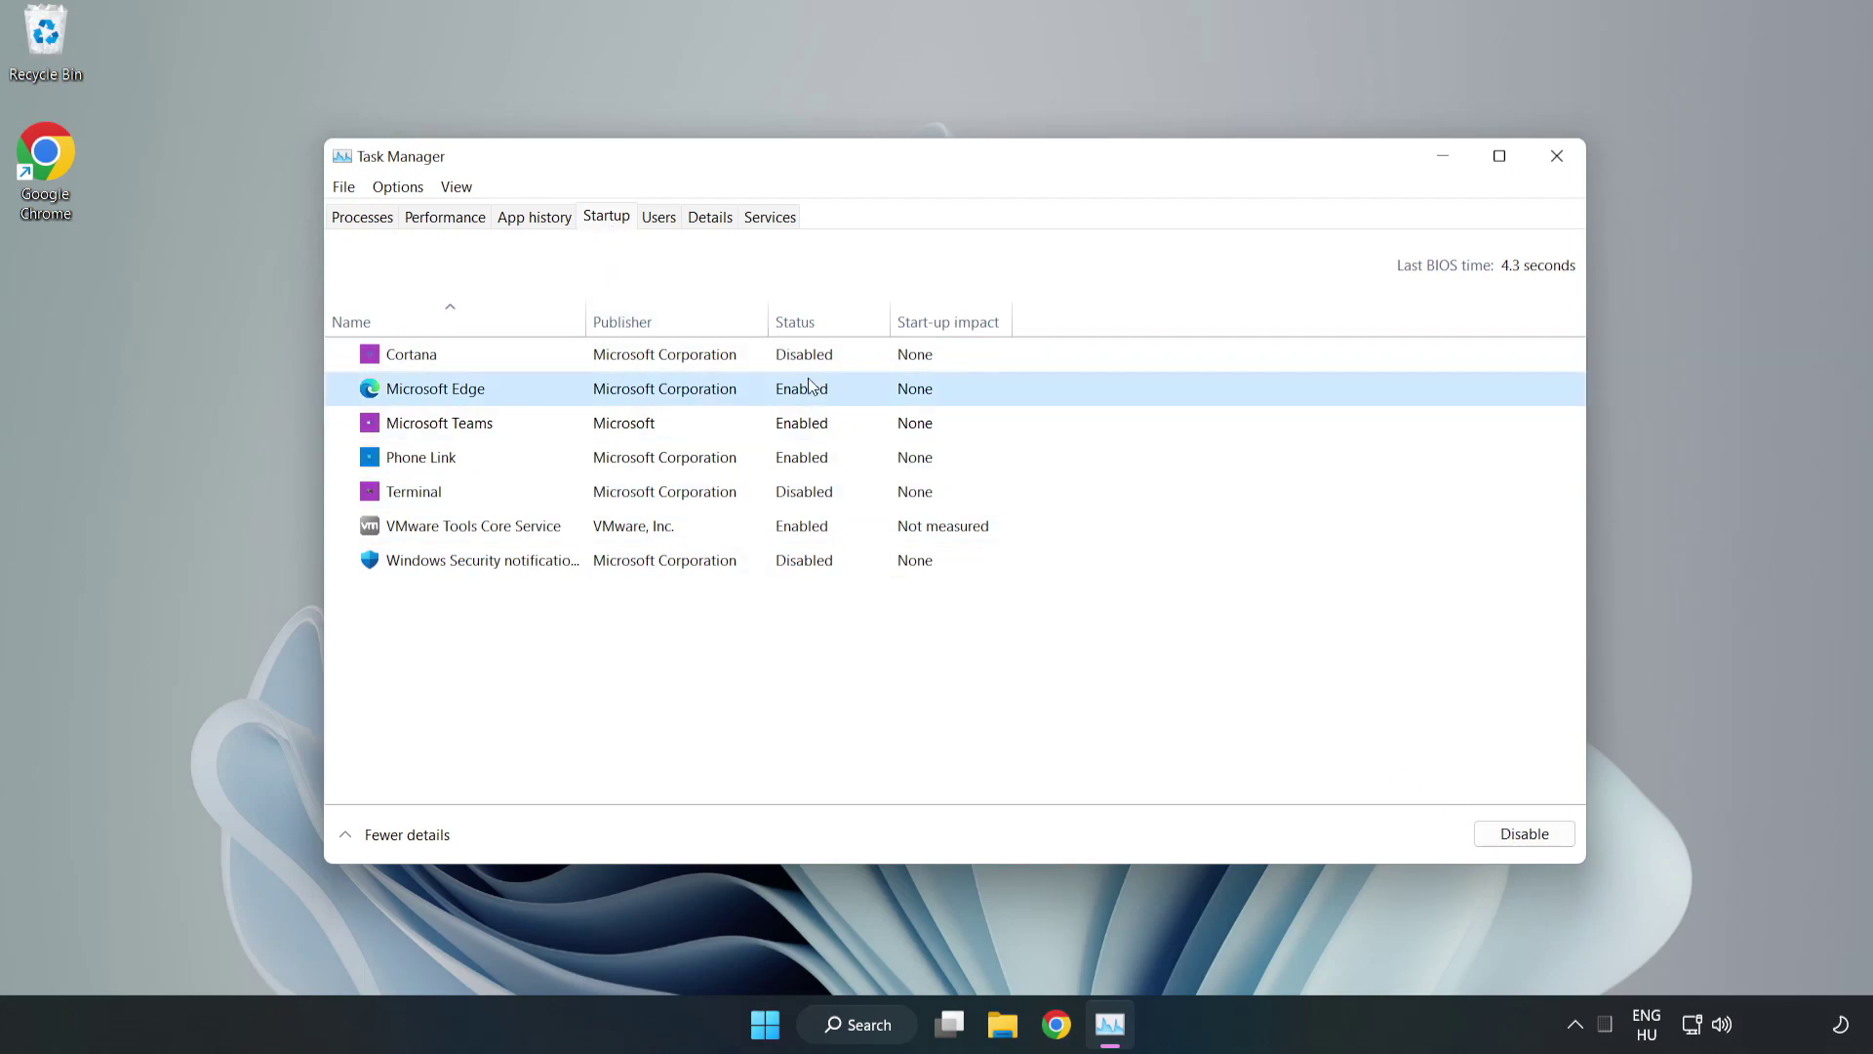
left_click(1502, 830)
left_click(632, 429)
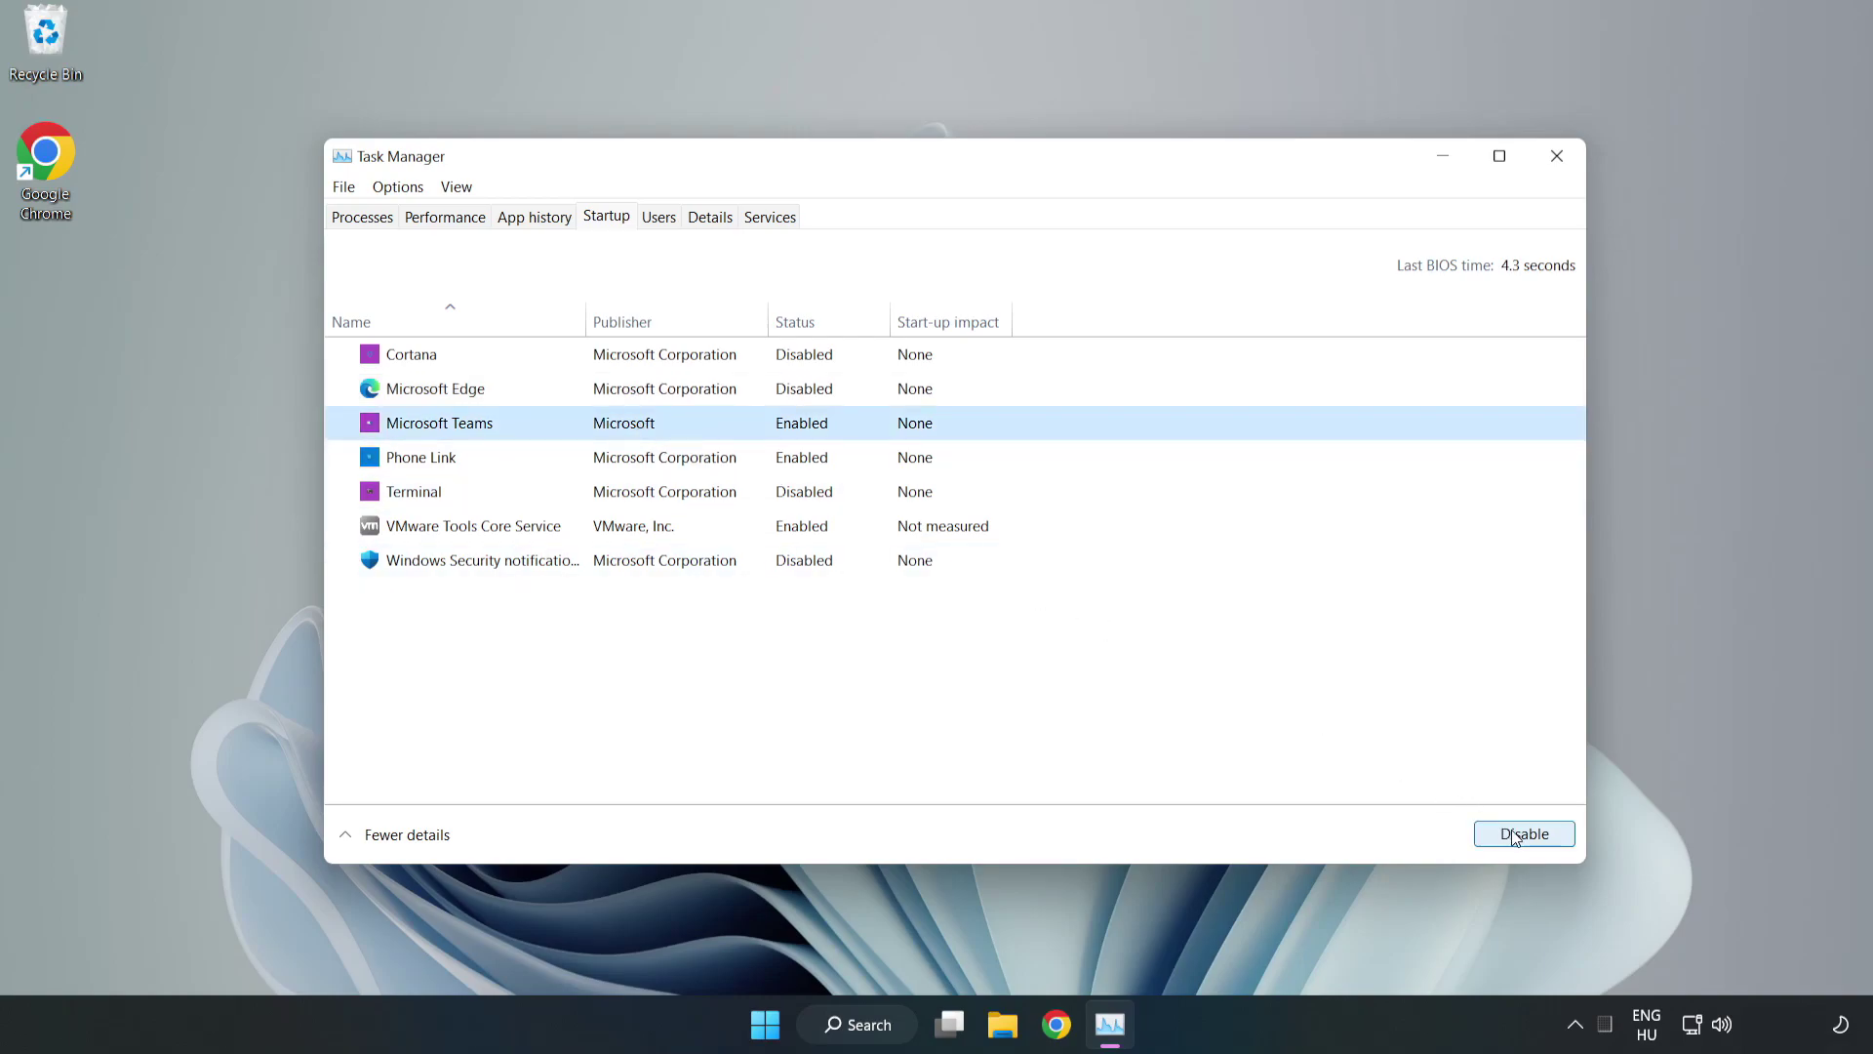
left_click(1515, 837)
left_click(627, 461)
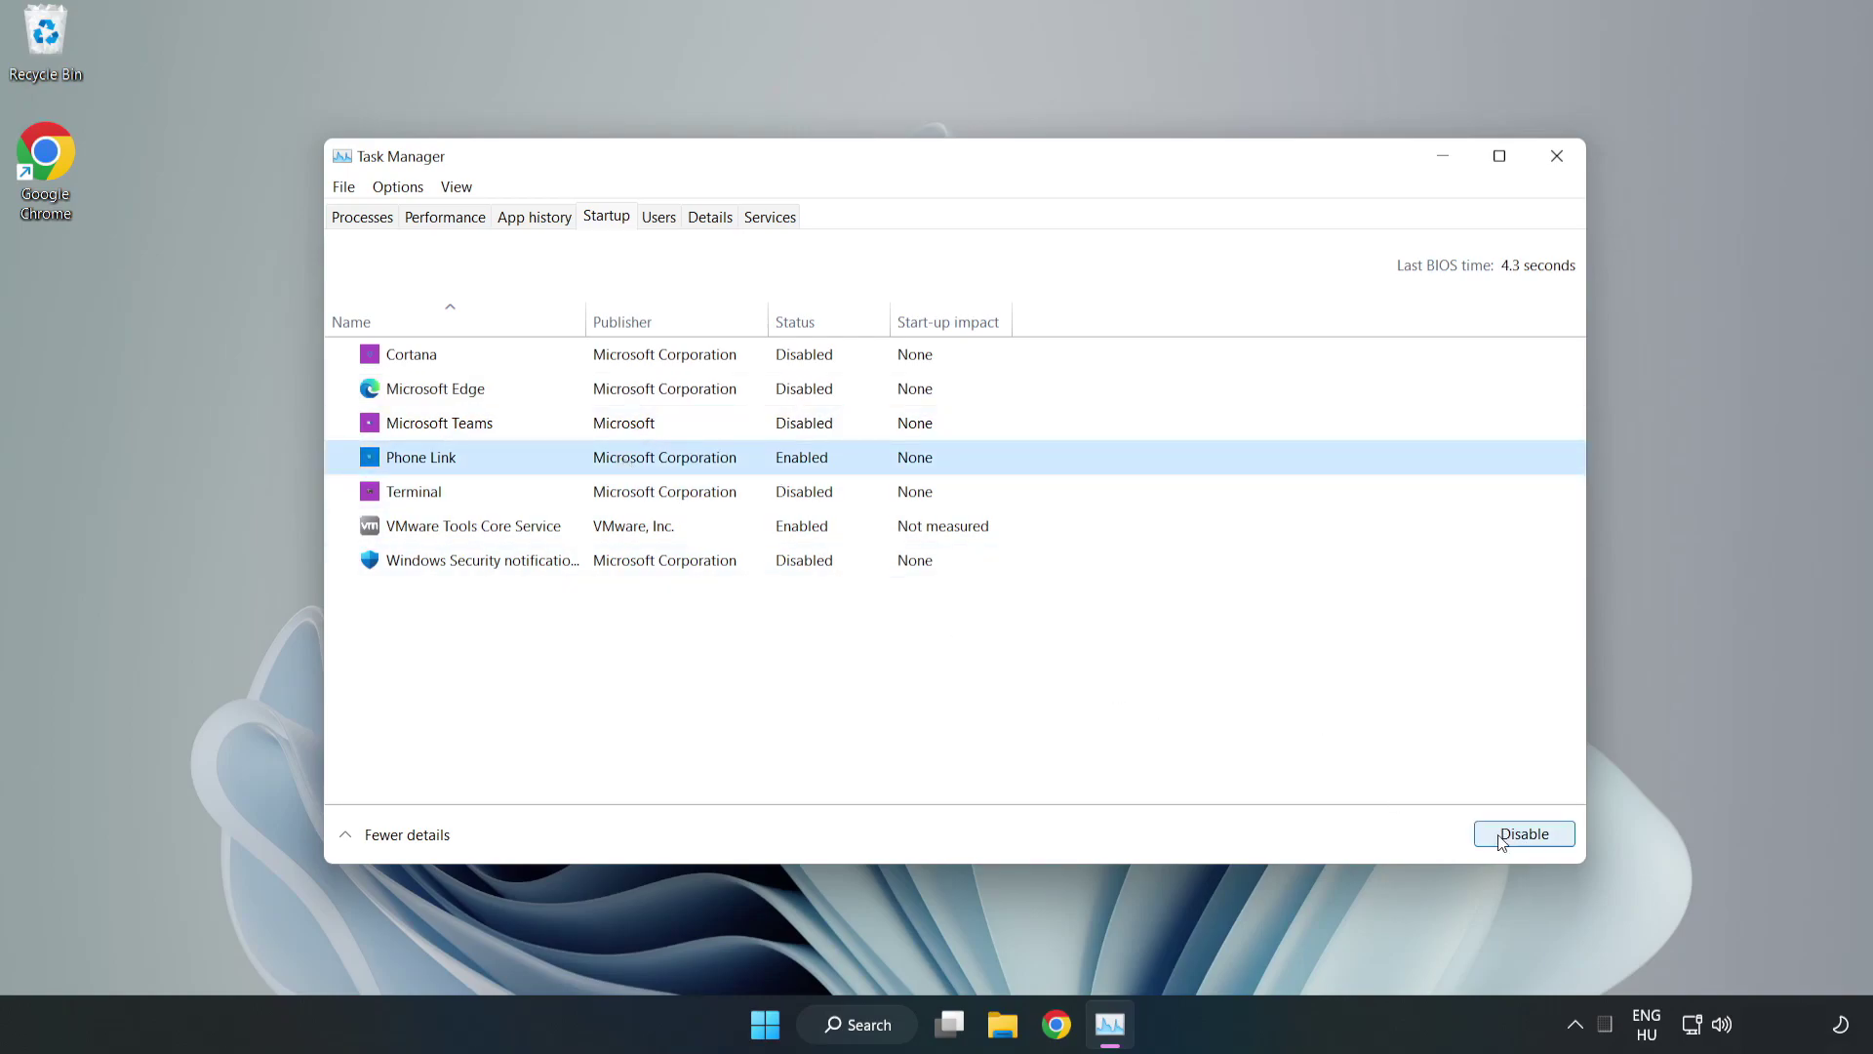
left_click(1558, 836)
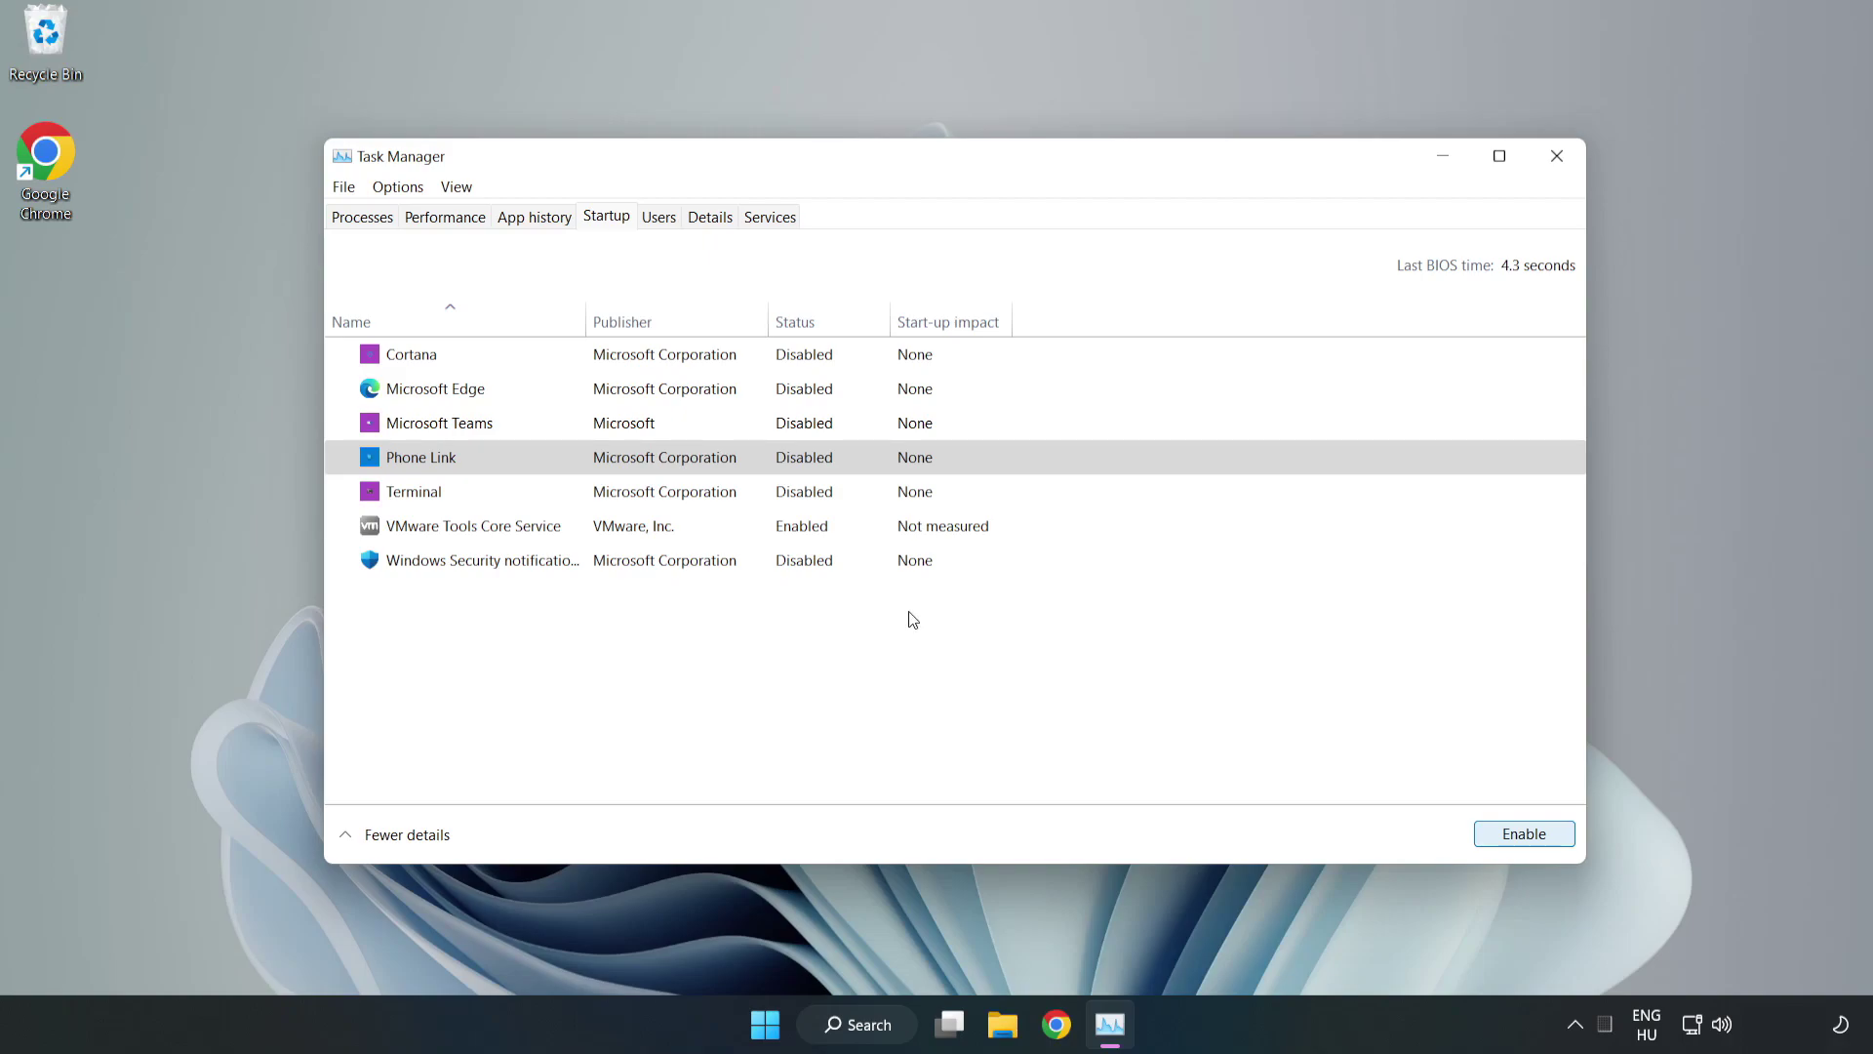
left_click(1558, 158)
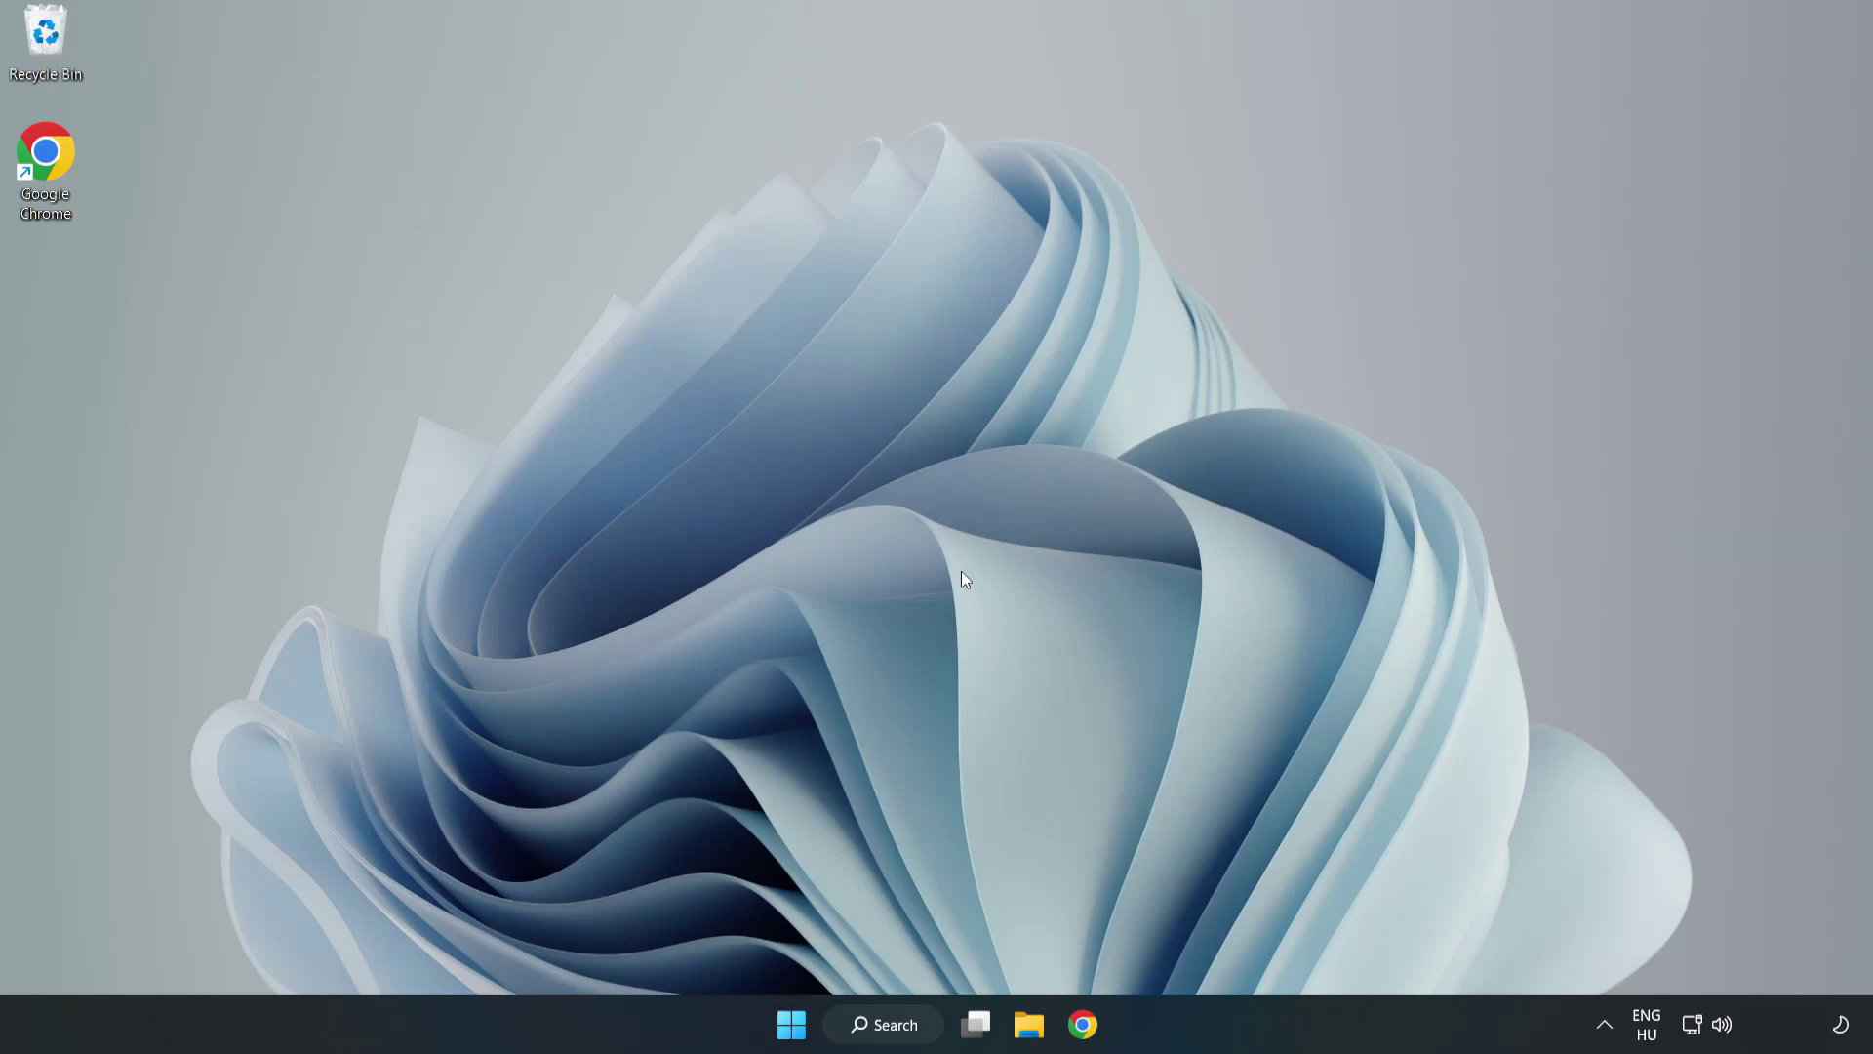
- Download the DirectX End-User Runtime Web Installer in Chrome and run dxwebsetup.exe
left_click(1080, 1030)
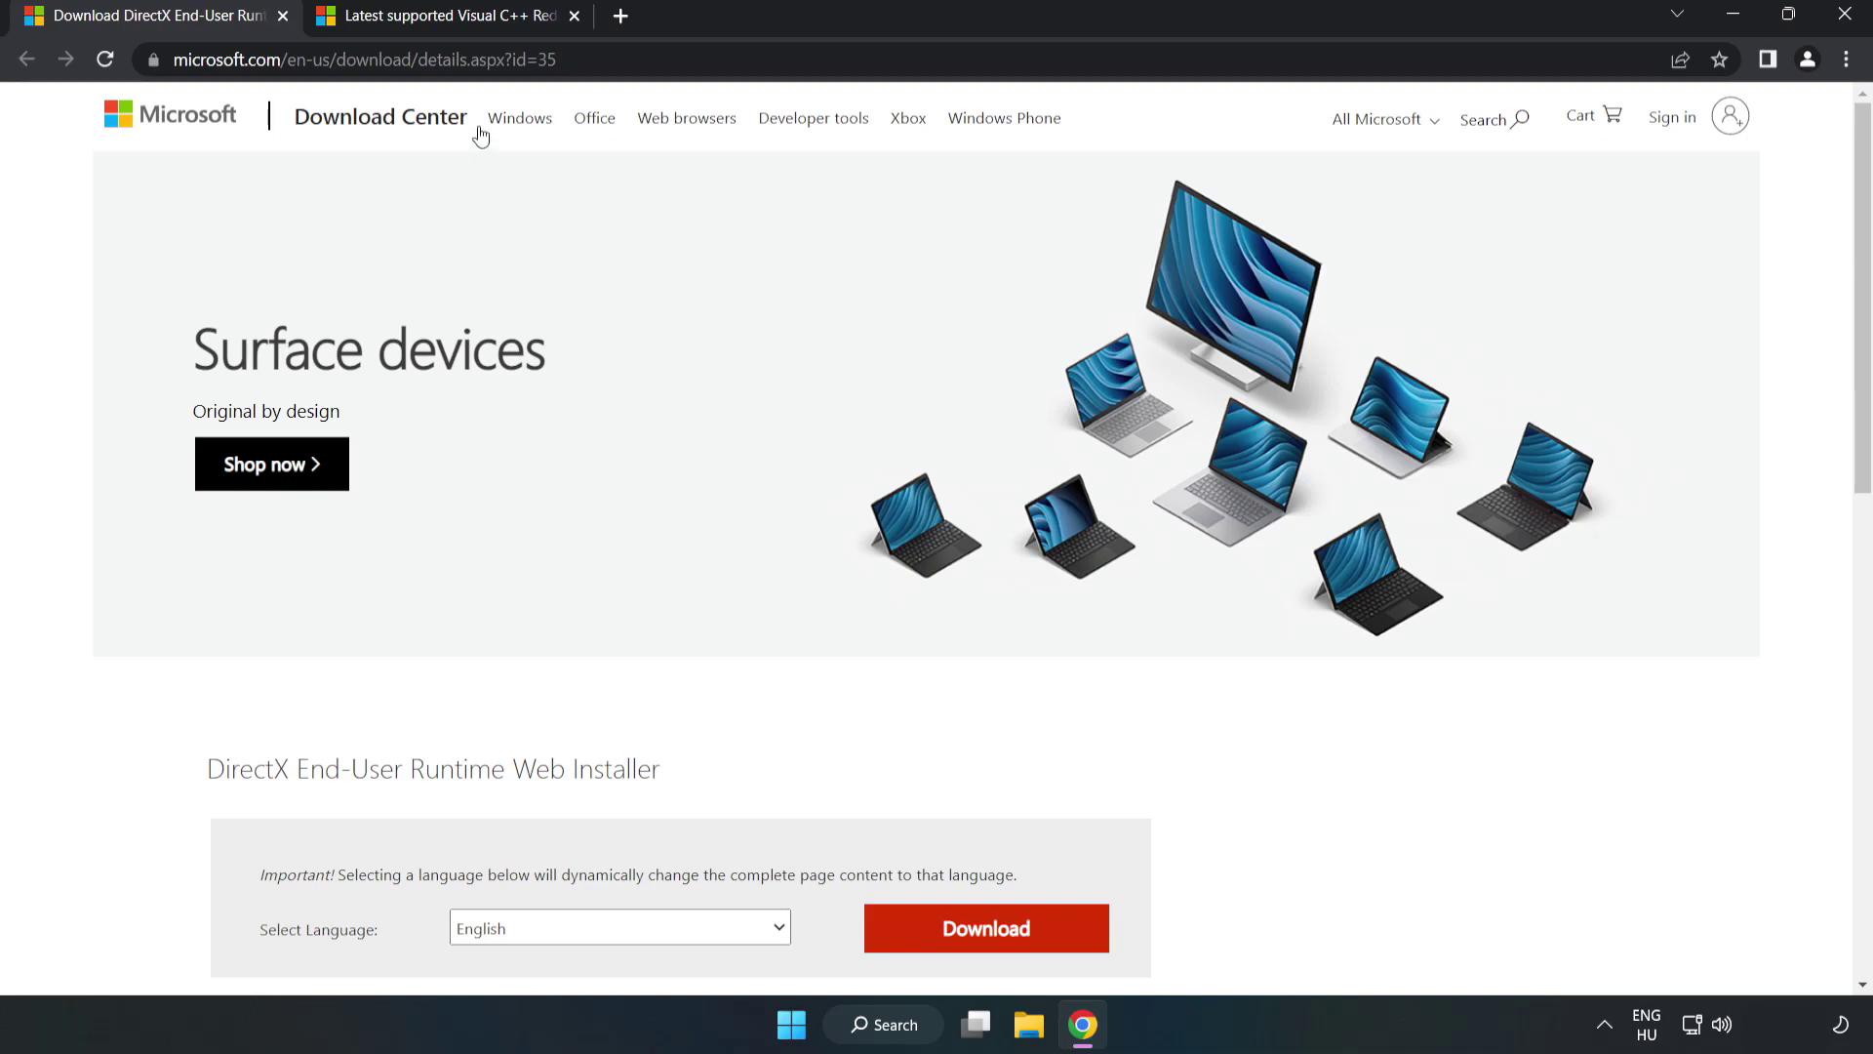
left_click(583, 61)
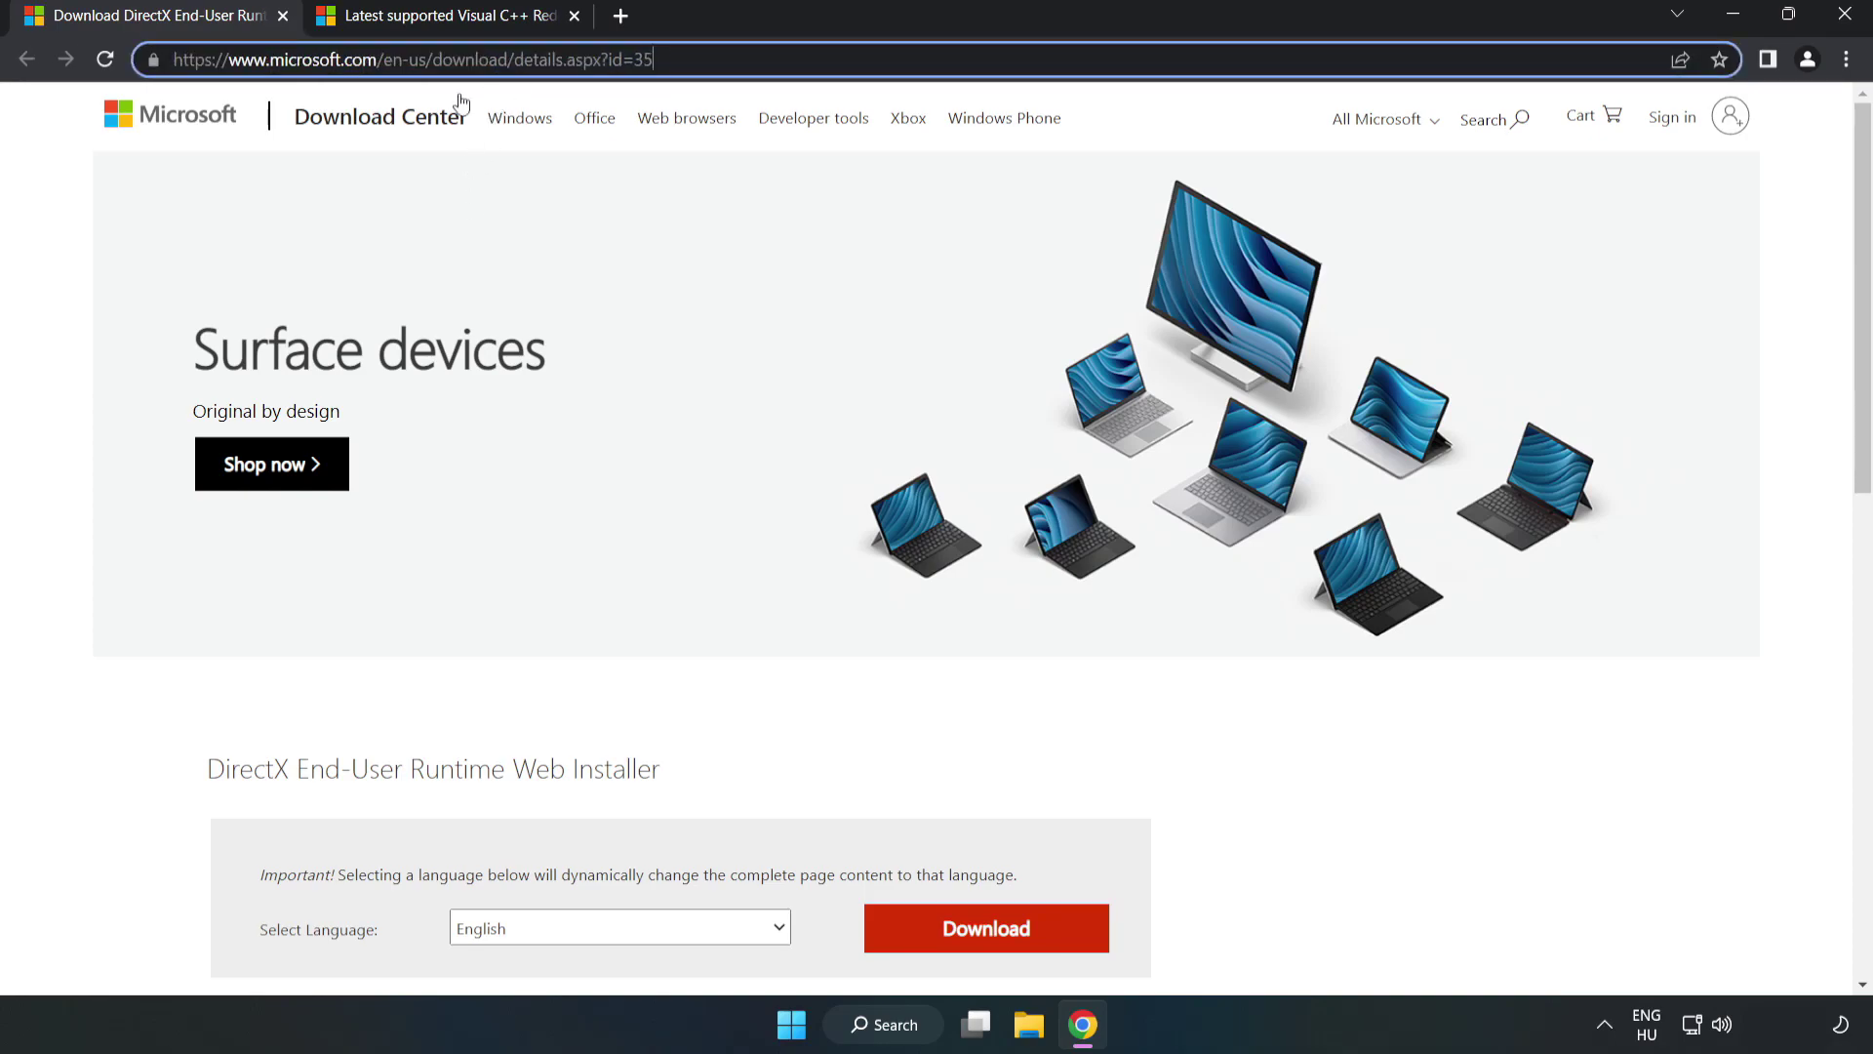
left_click(78, 222)
scroll(78, 222, "down", 3)
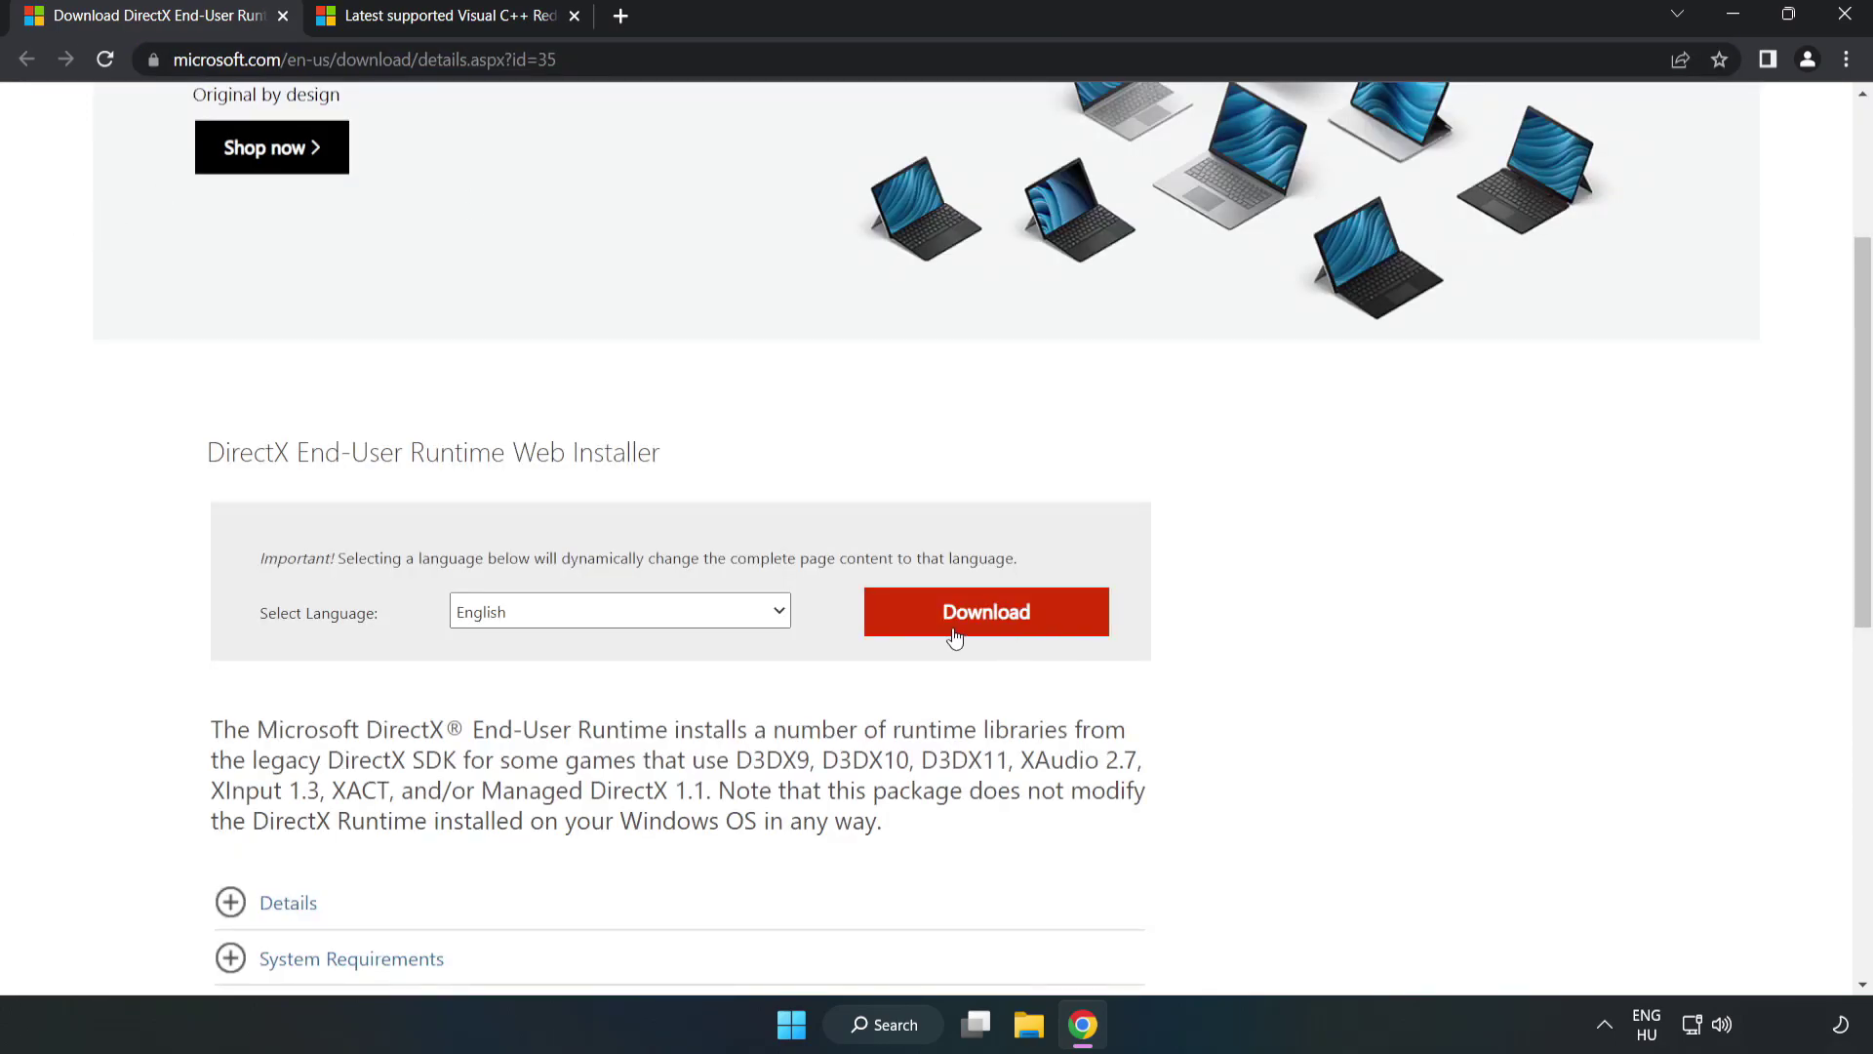
left_click(996, 629)
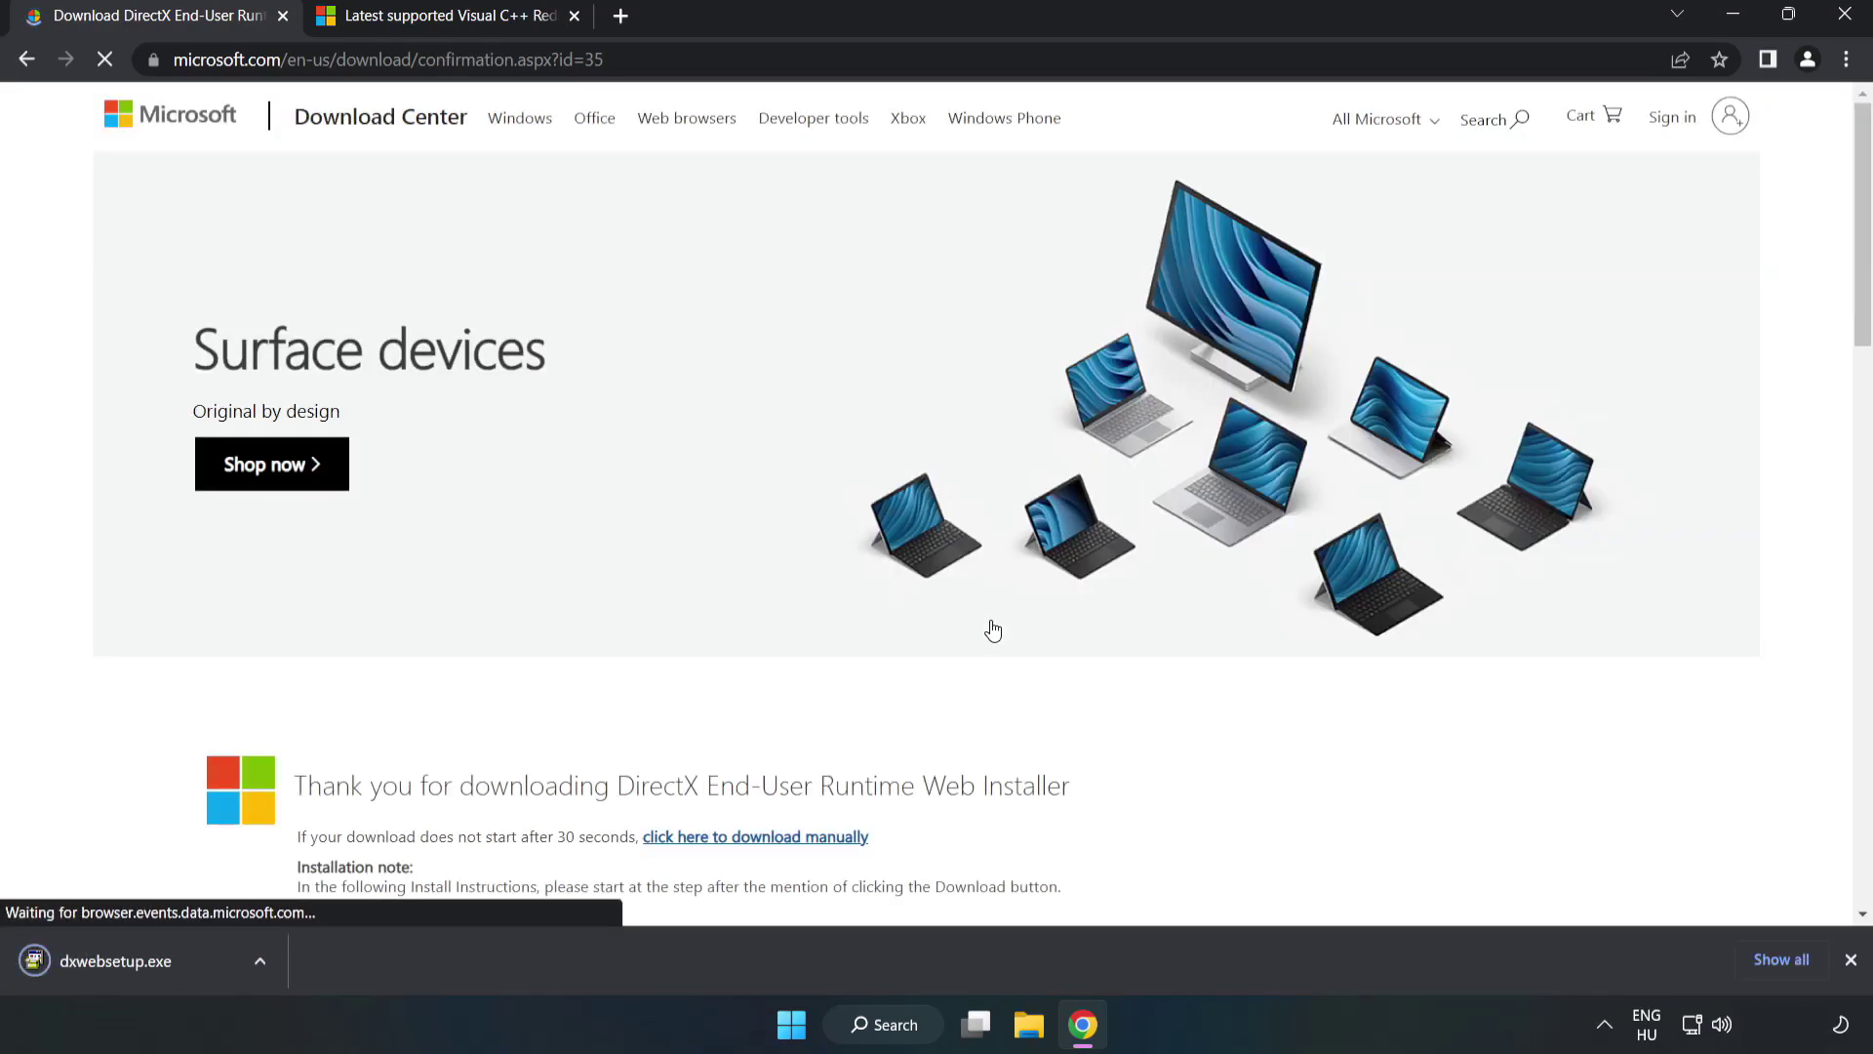
left_click(138, 962)
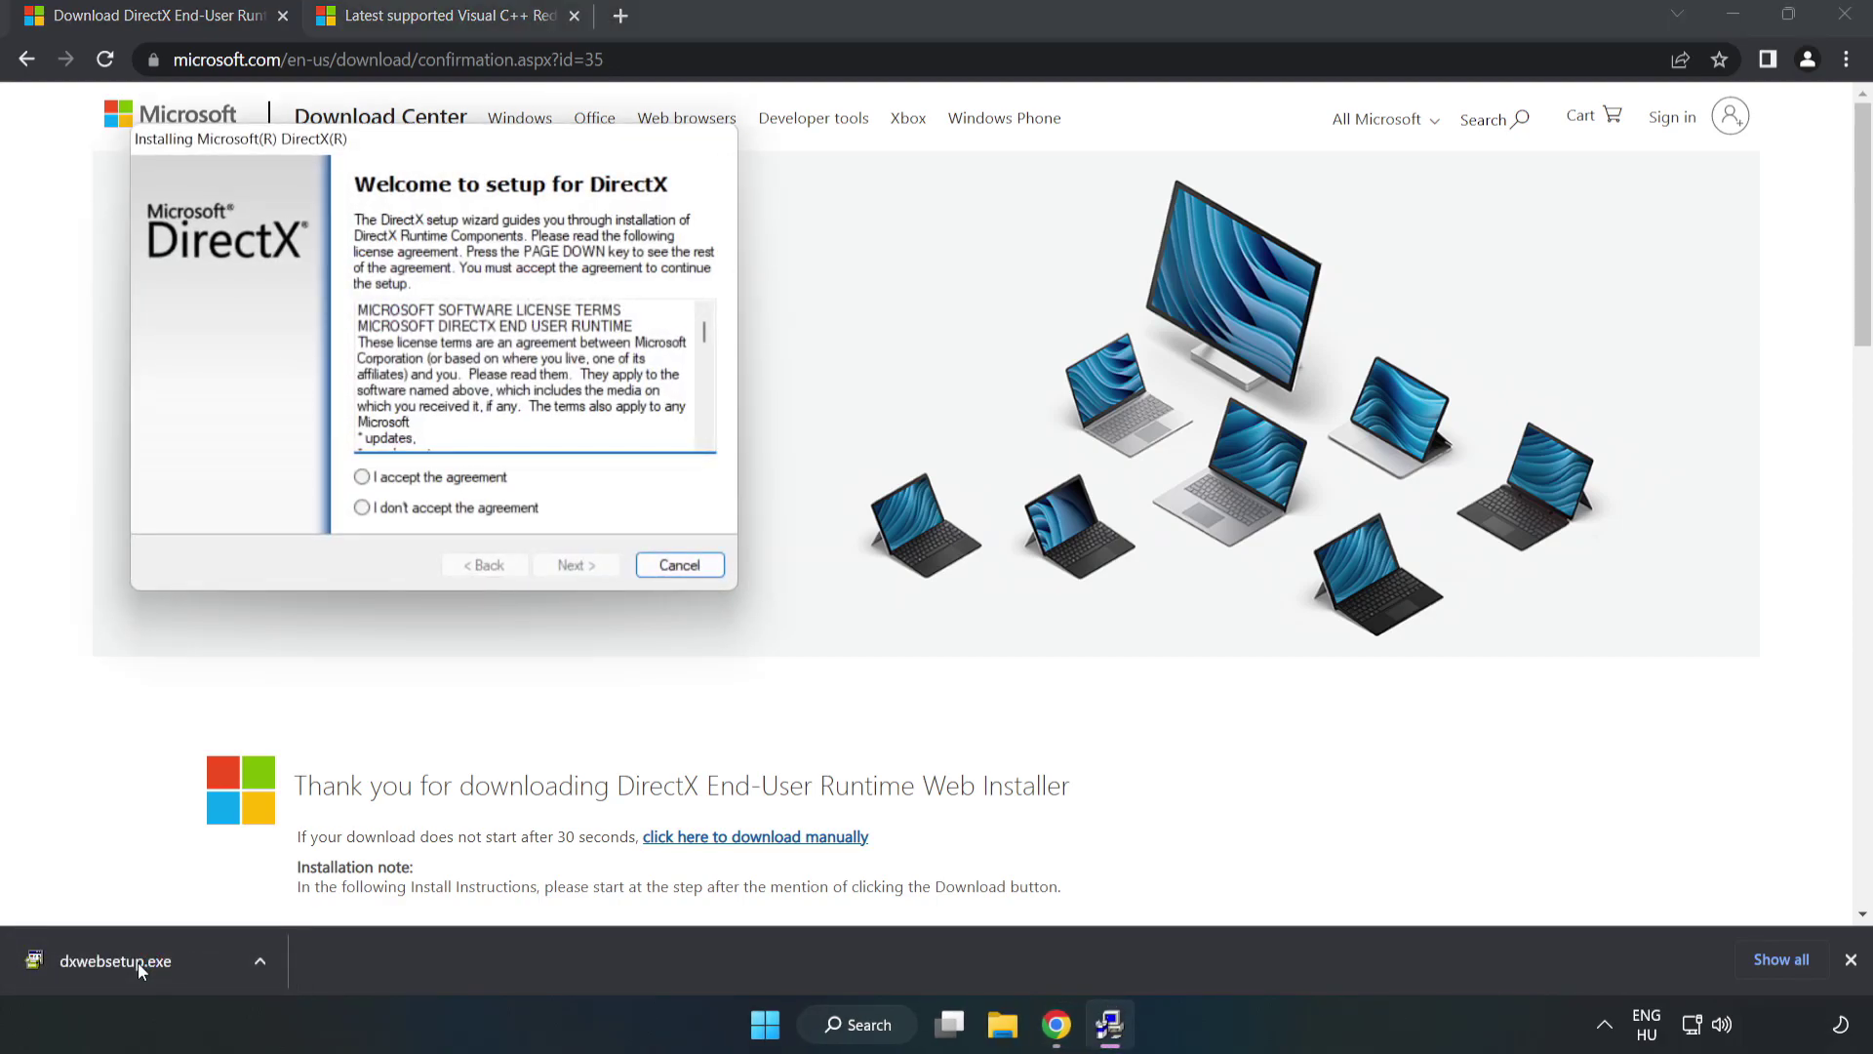
- Accept the DirectX license, skip the Bing Bar offer, and finish the DirectX setup wizard
left_click_drag(424, 144, 910, 307)
left_click_drag(1191, 499, 1176, 596)
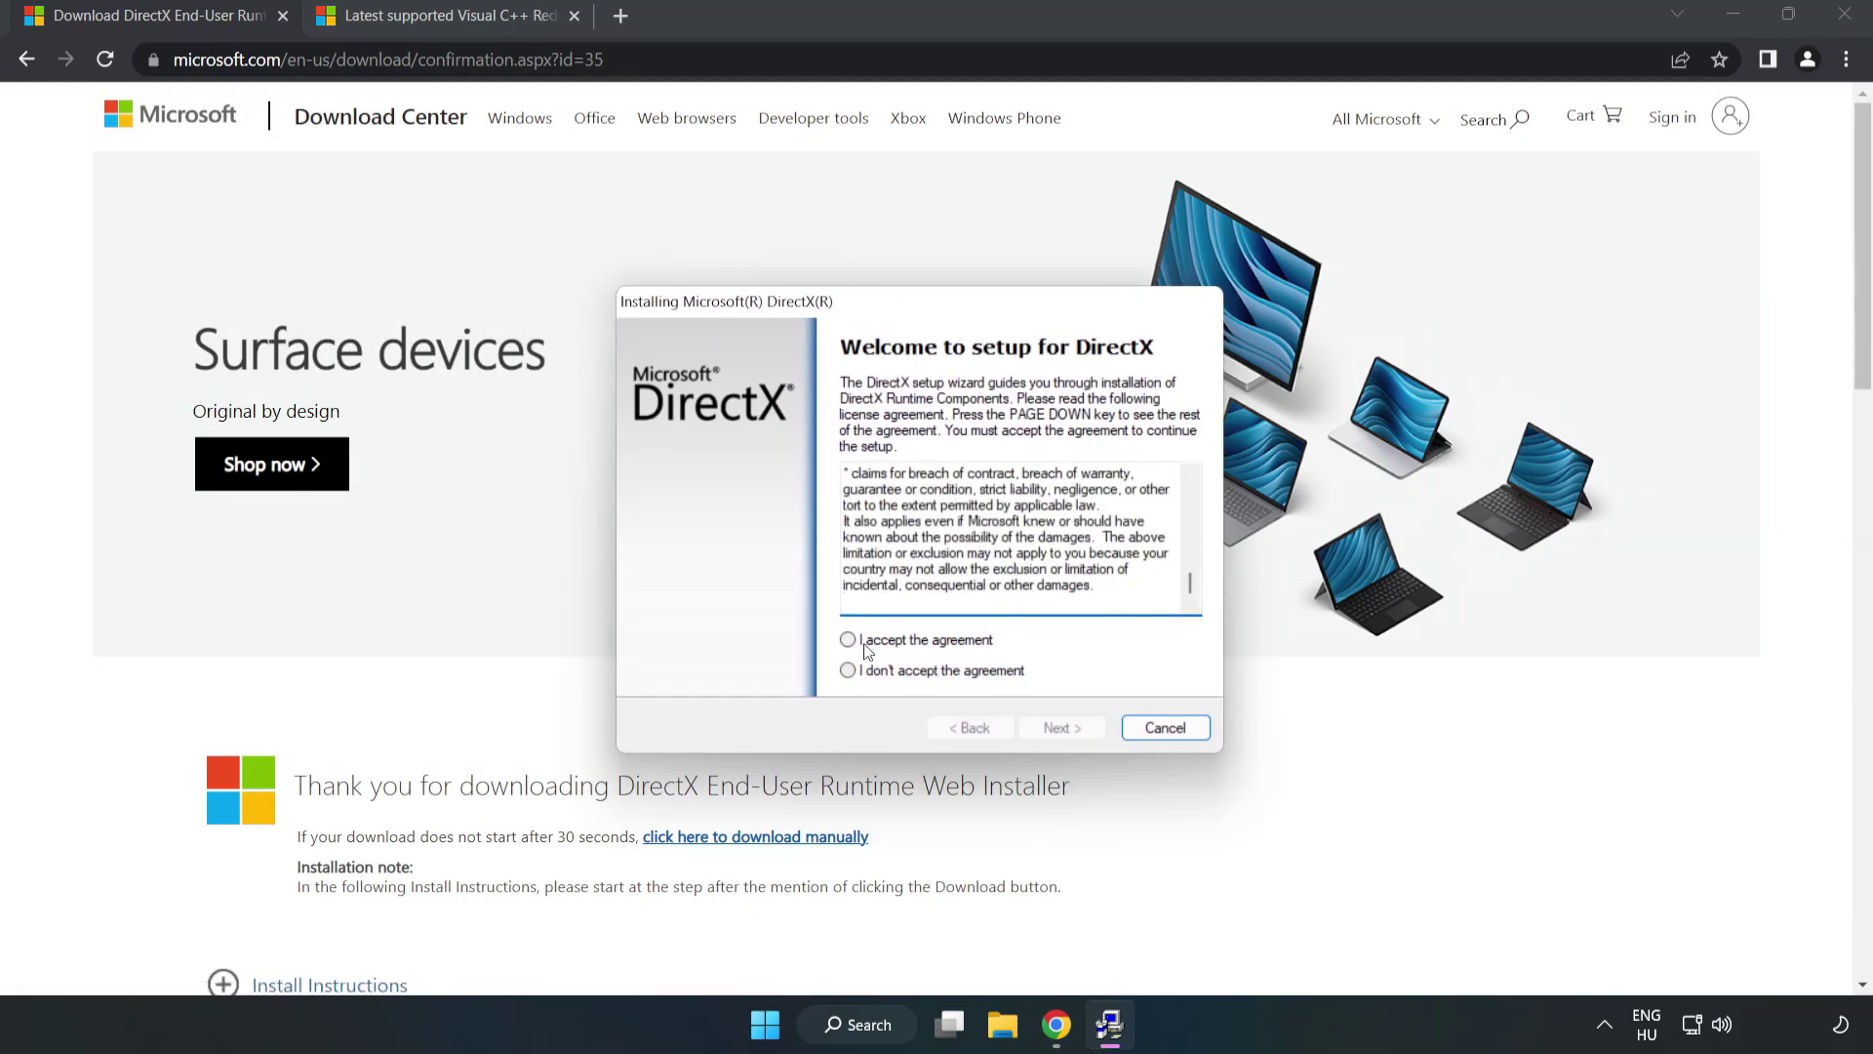
left_click(863, 644)
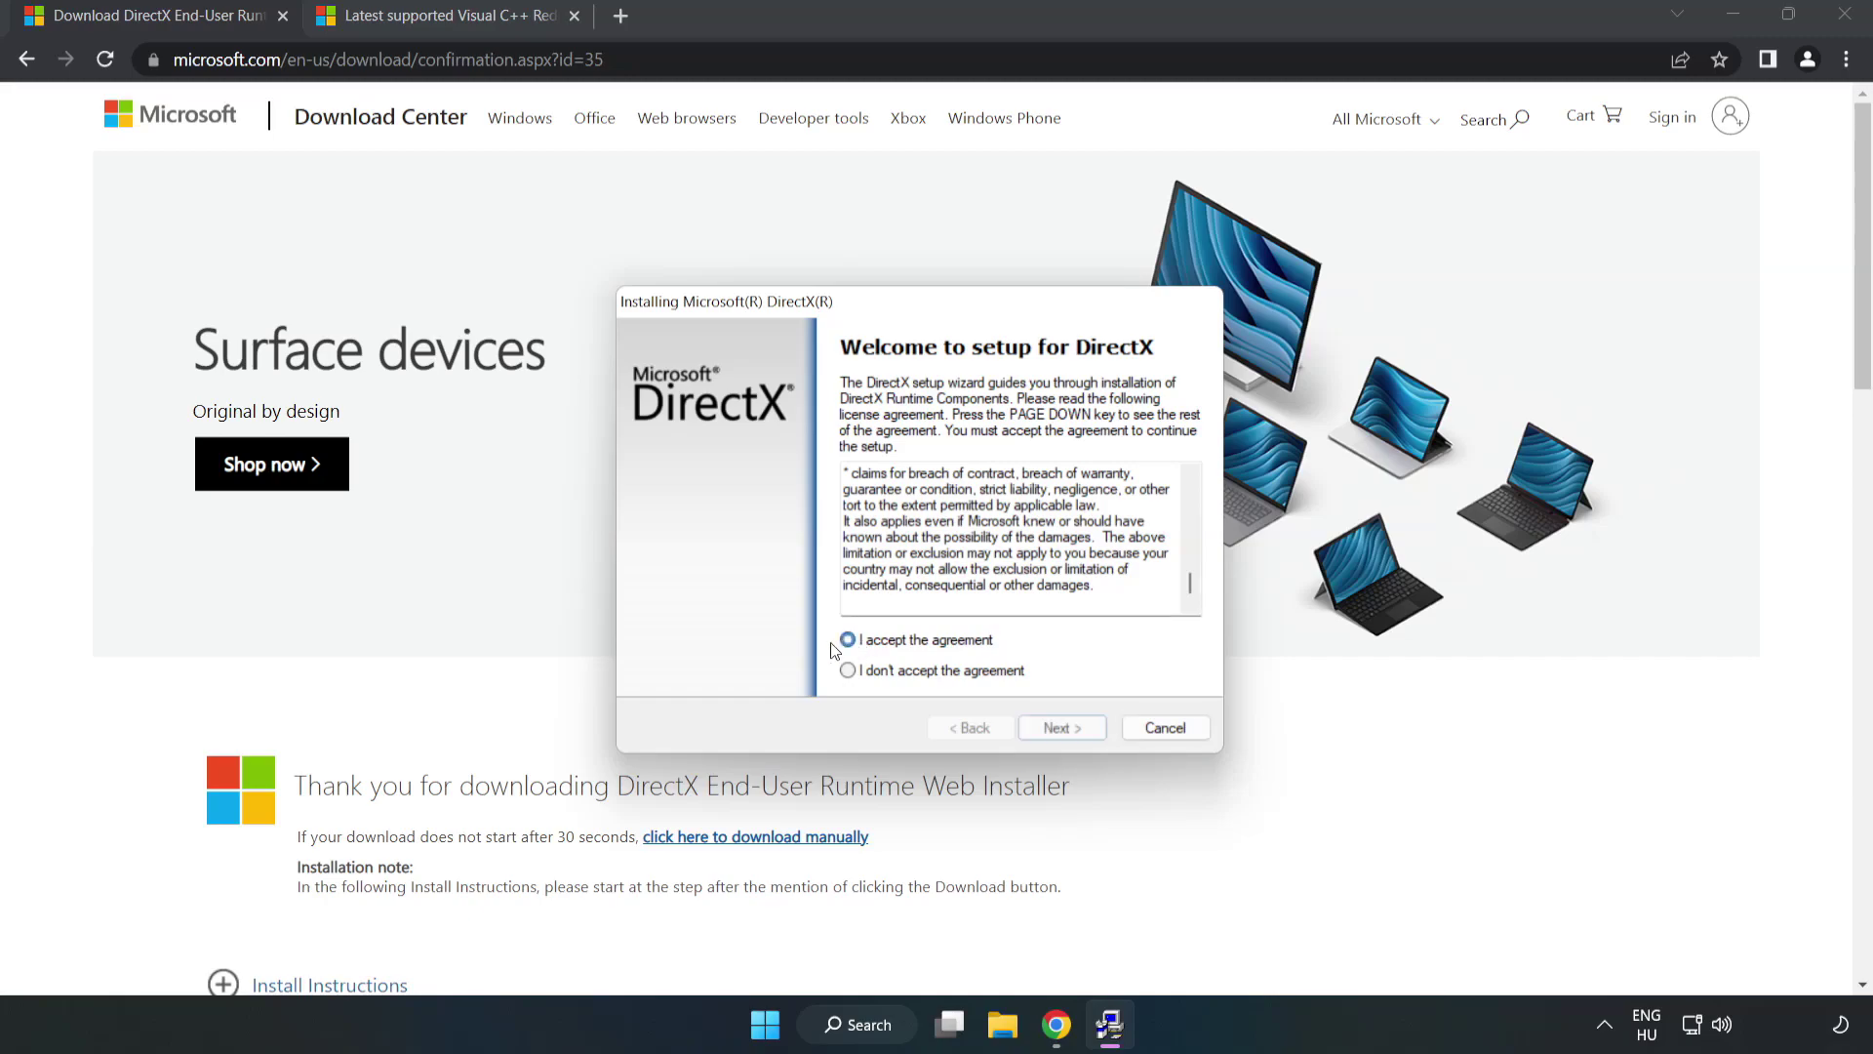
left_click(1069, 734)
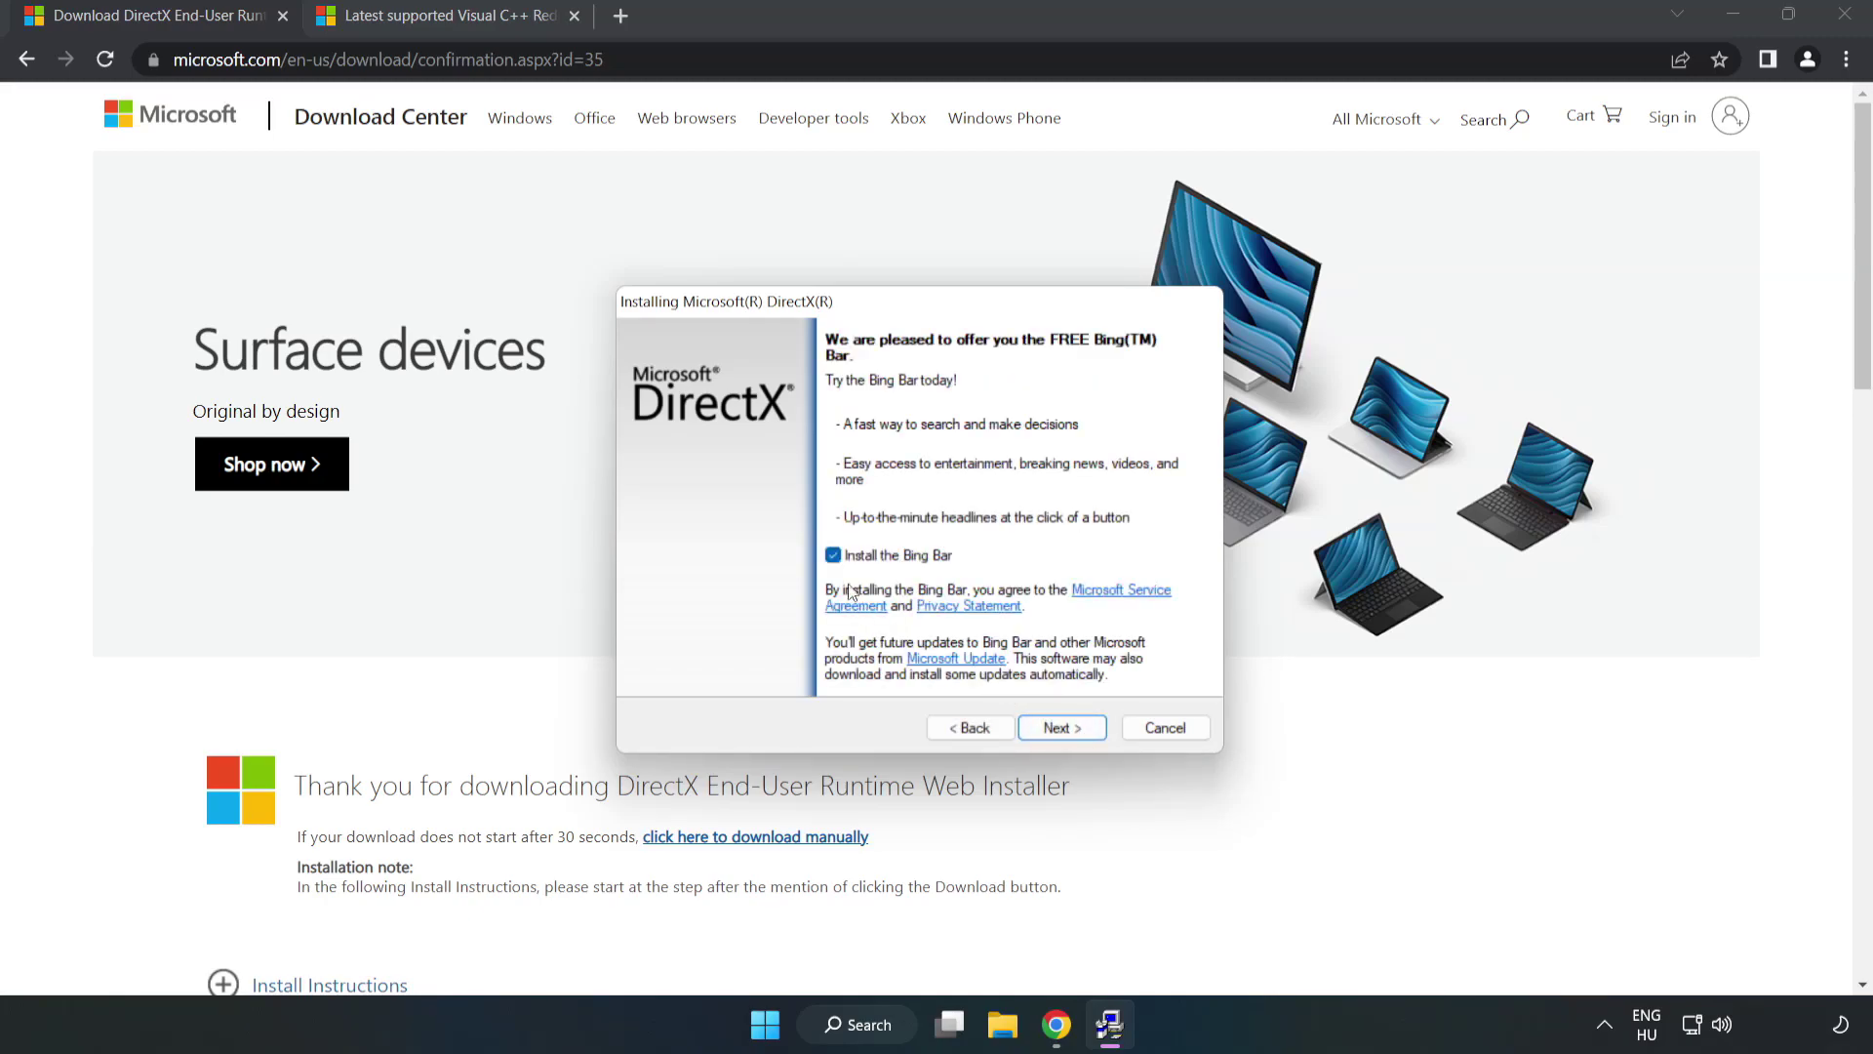
left_click(1061, 728)
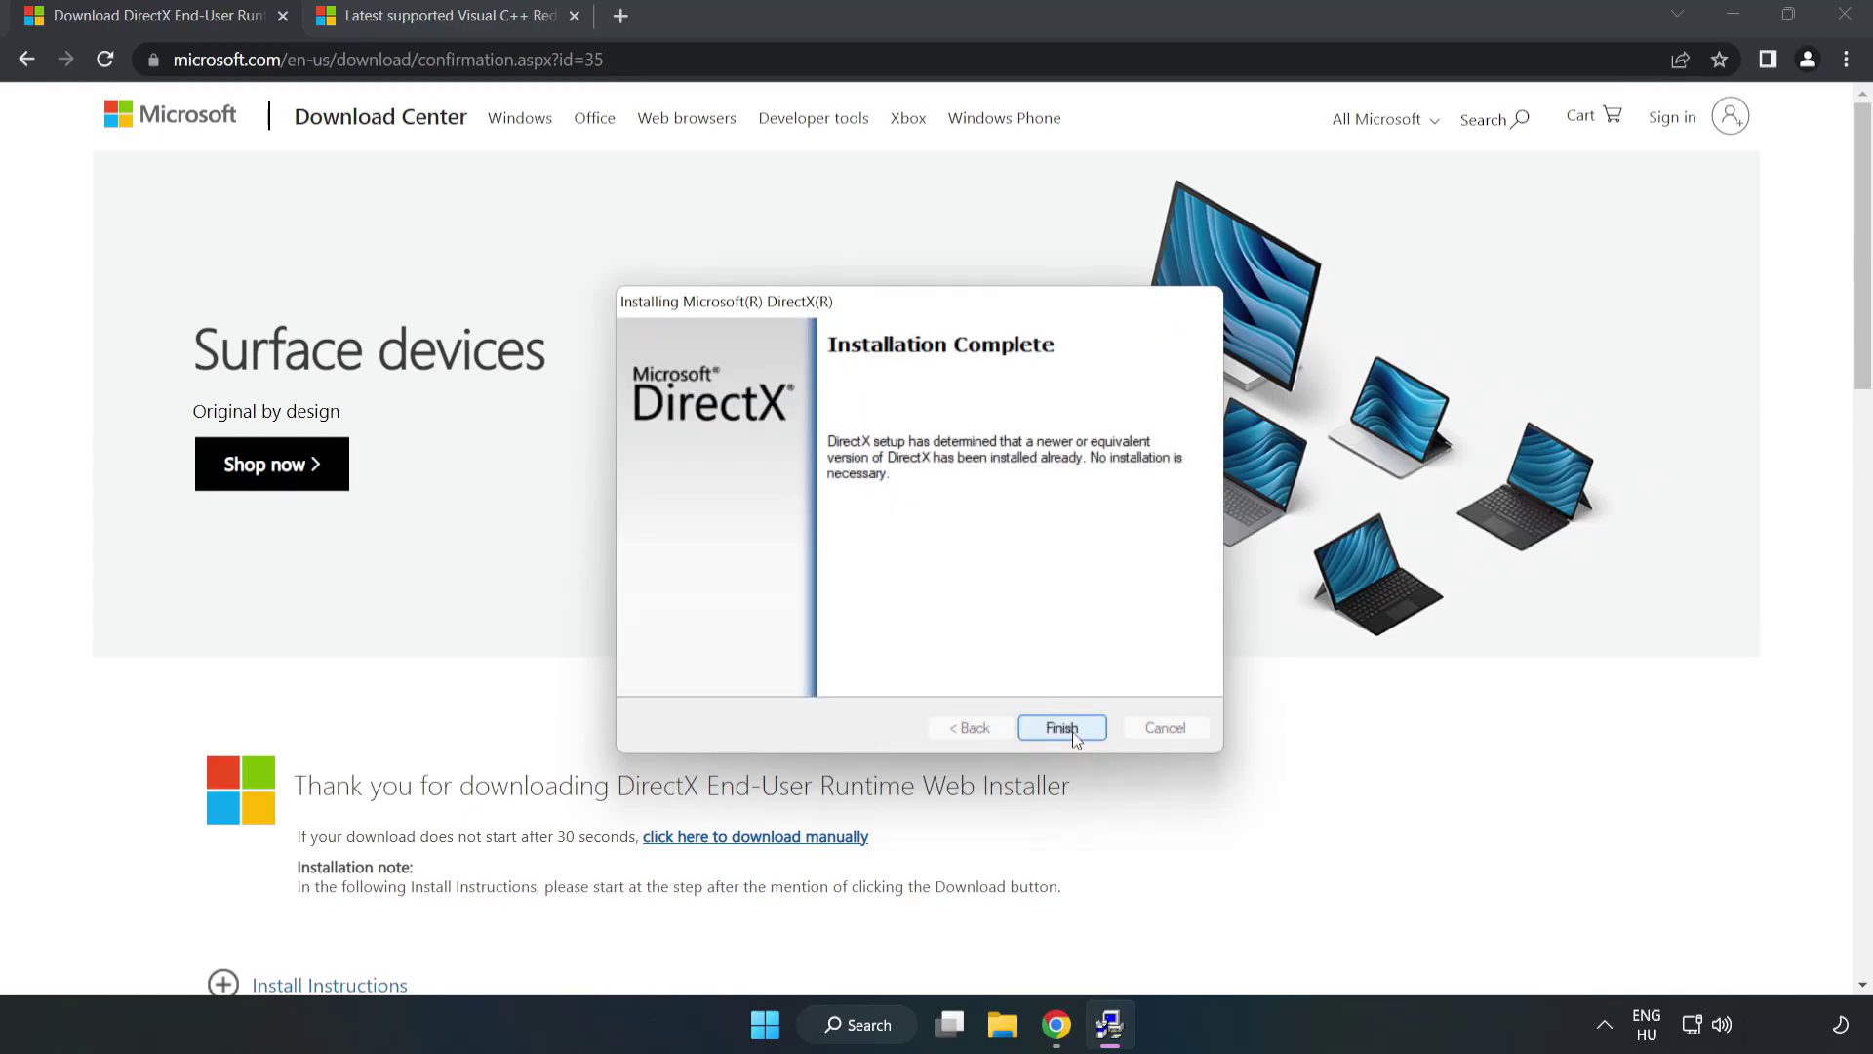
left_click(1073, 731)
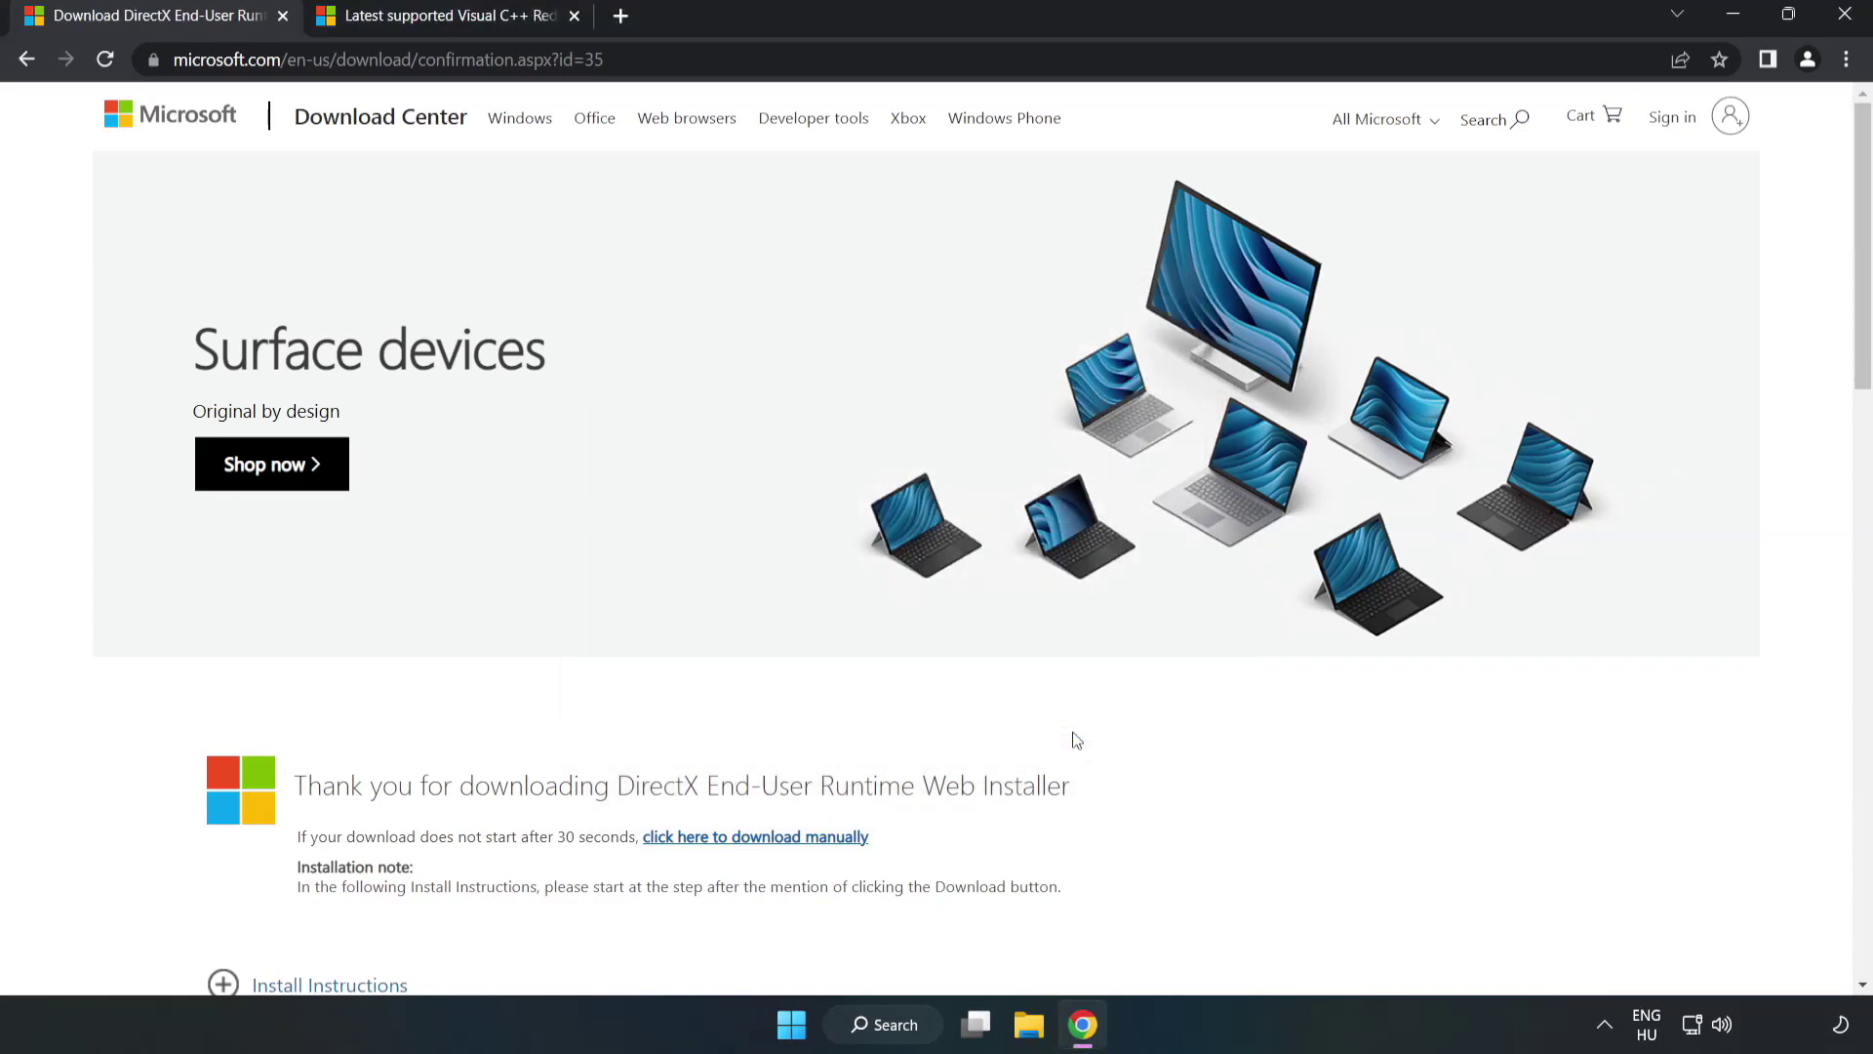
- Close the DirectX tab and find the Visual Studio 2015, 2017, 2019, and 2022 redistributable section
left_click(282, 16)
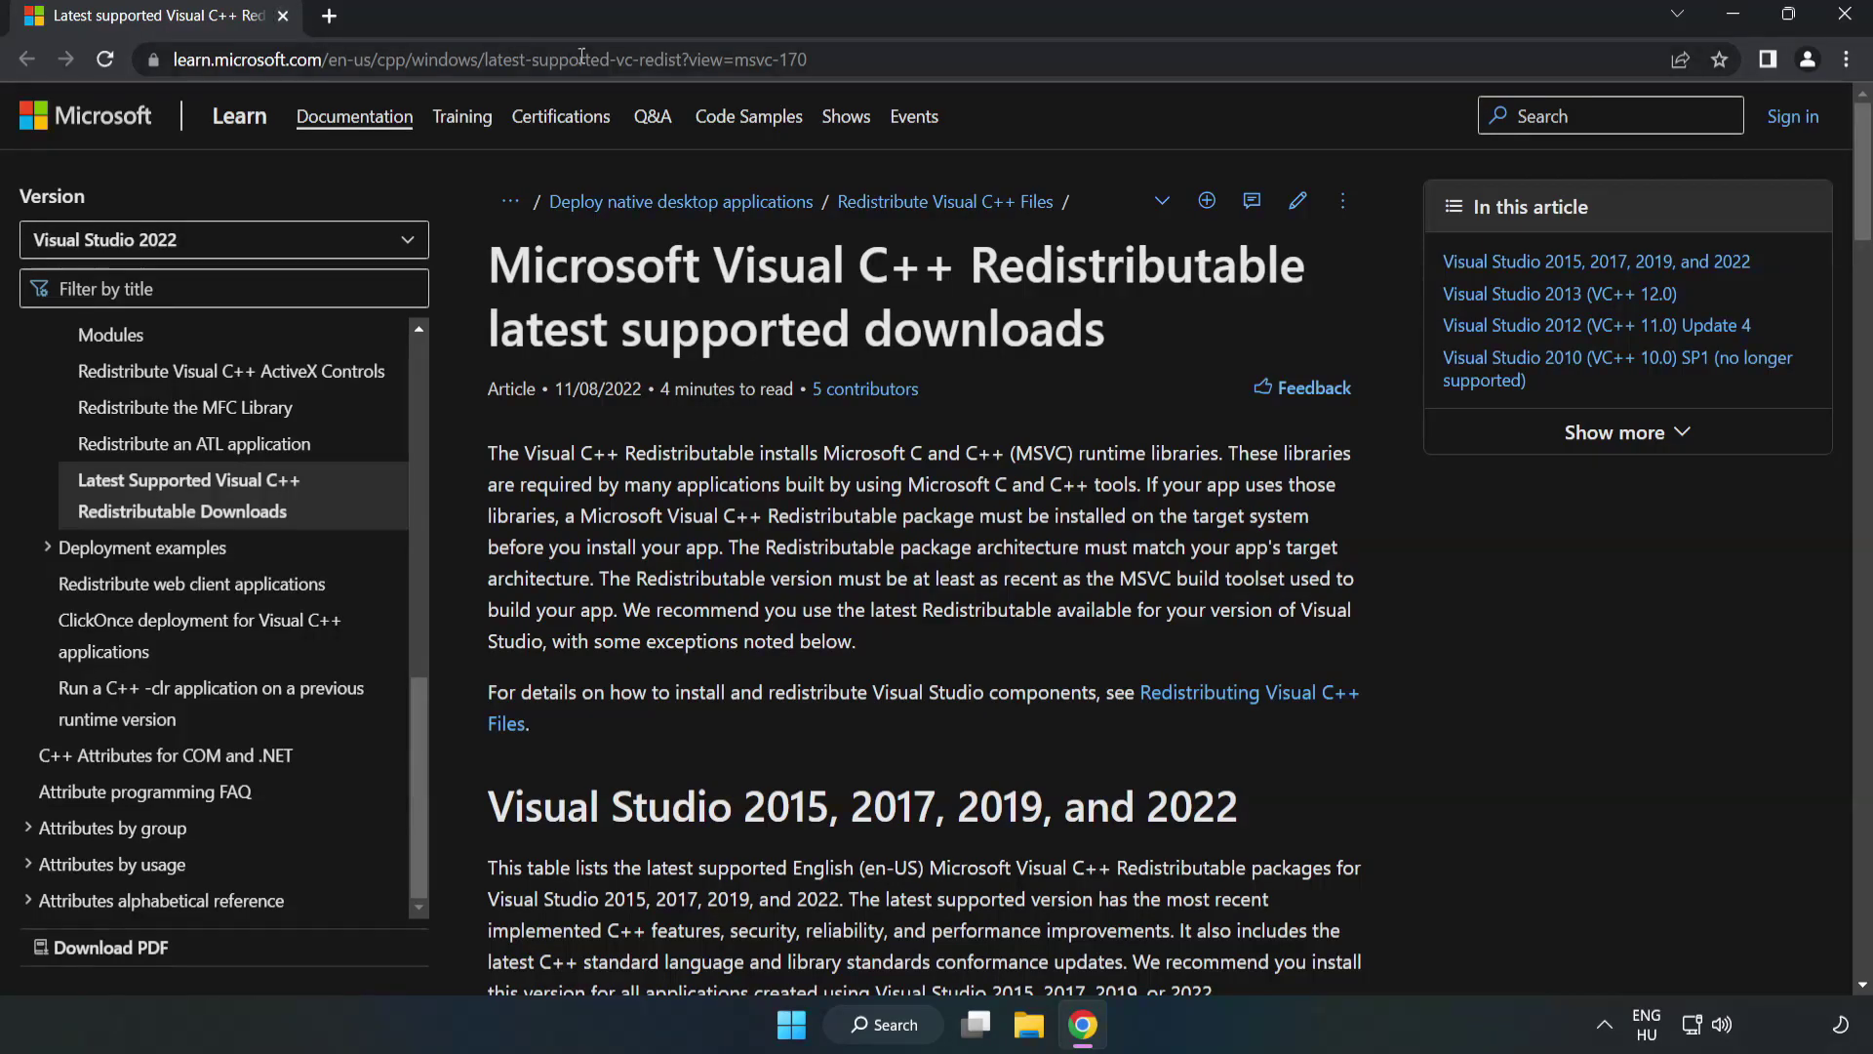
left_click(853, 59)
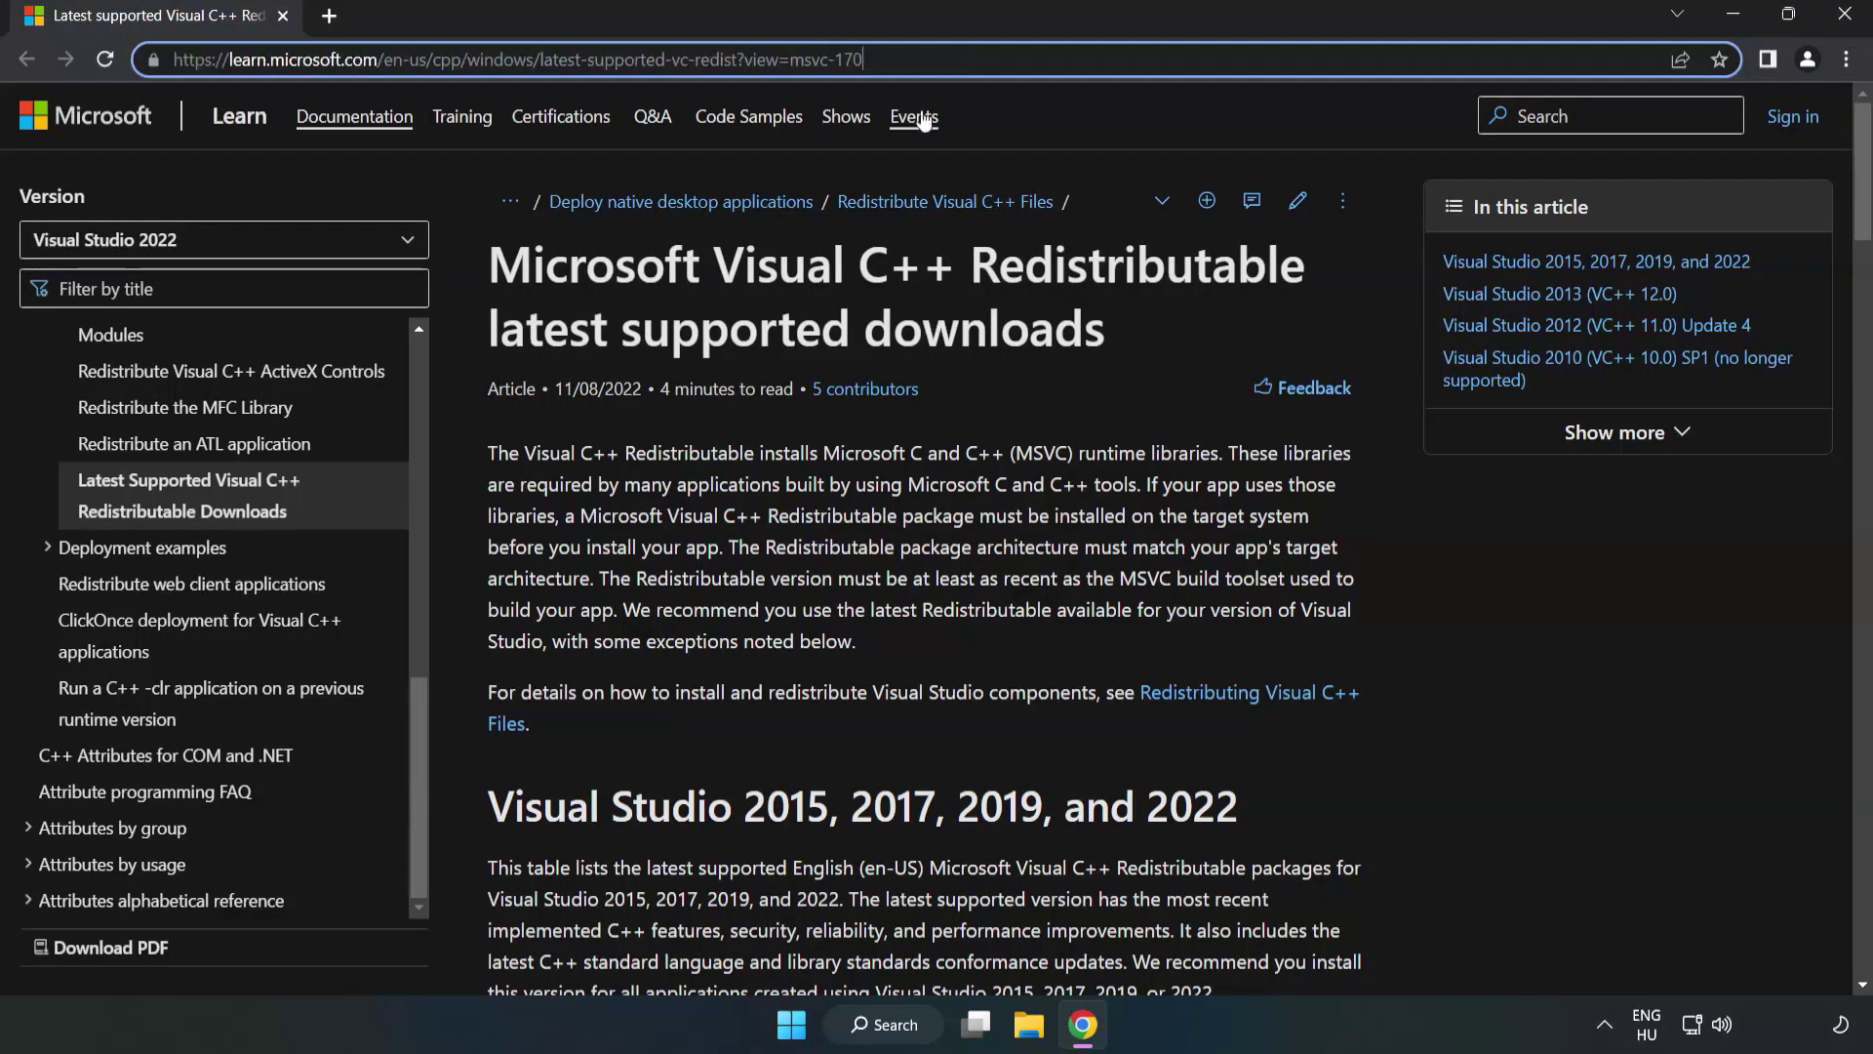
left_click(749, 349)
scroll(748, 351, "down", 4)
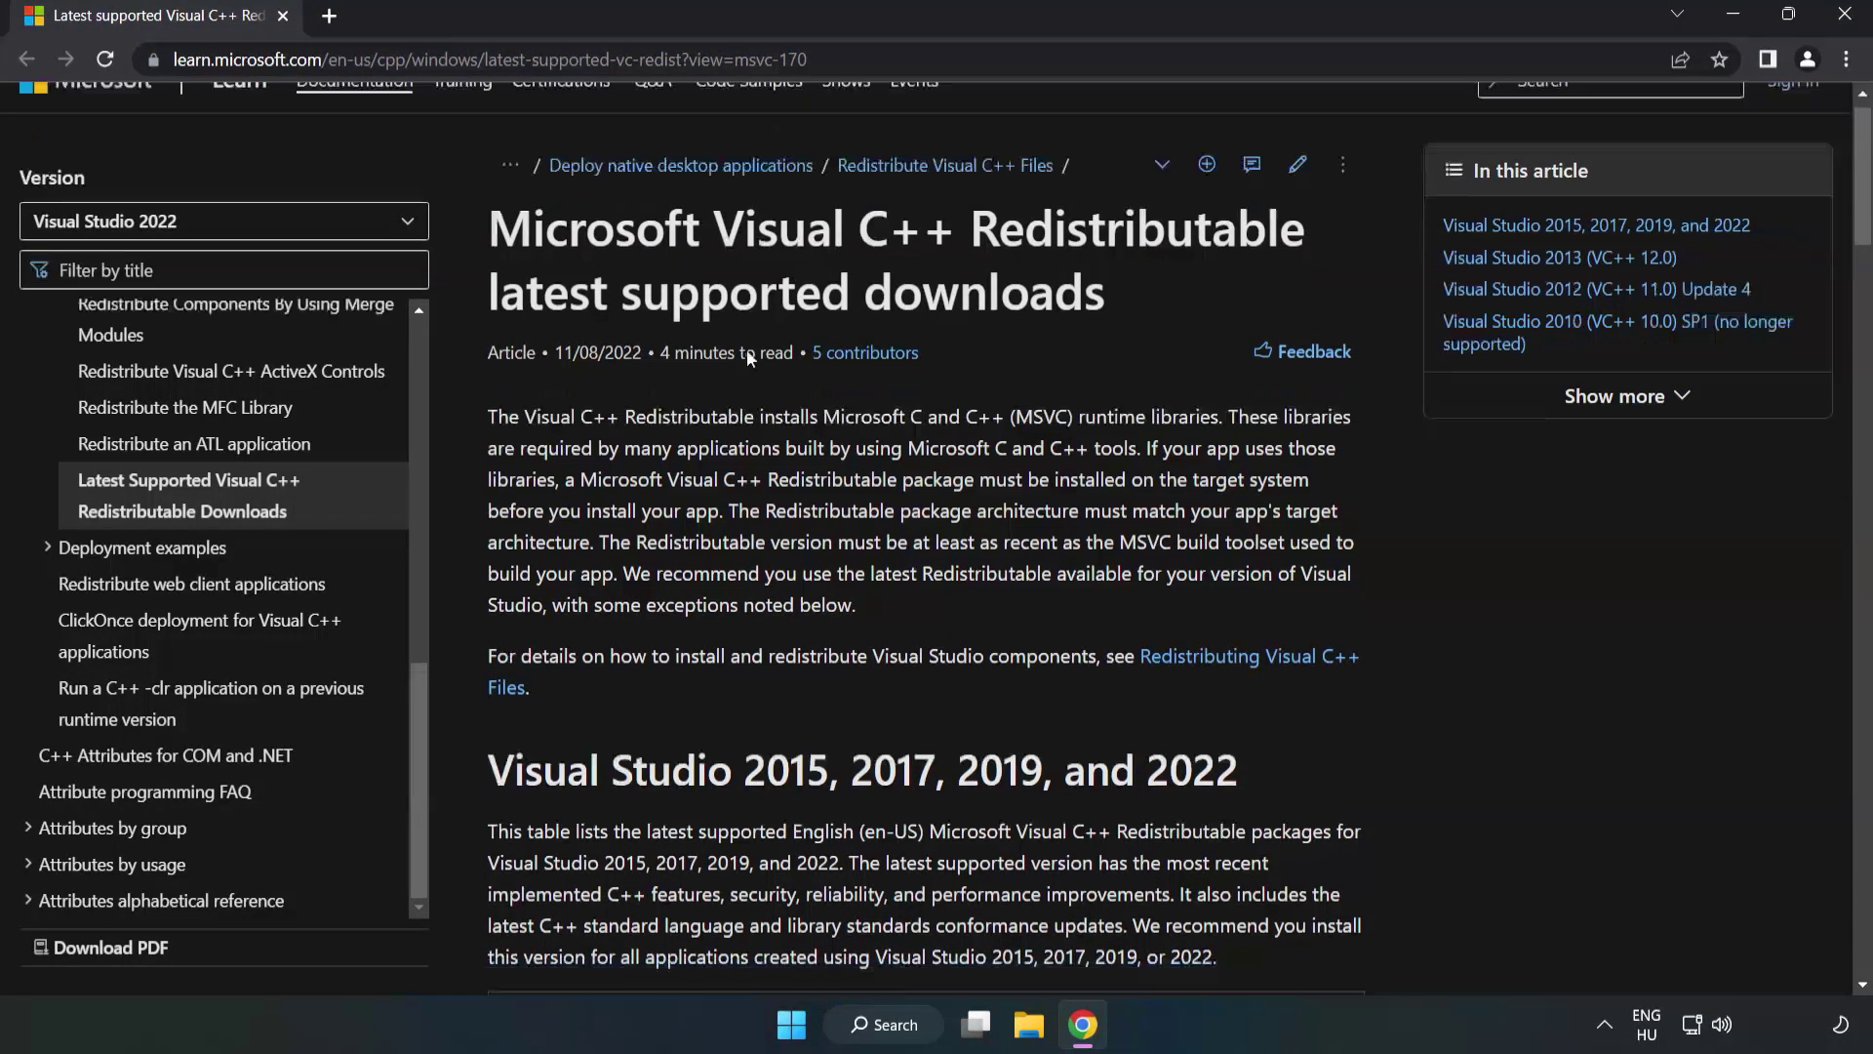
scroll(746, 361, "down", 4)
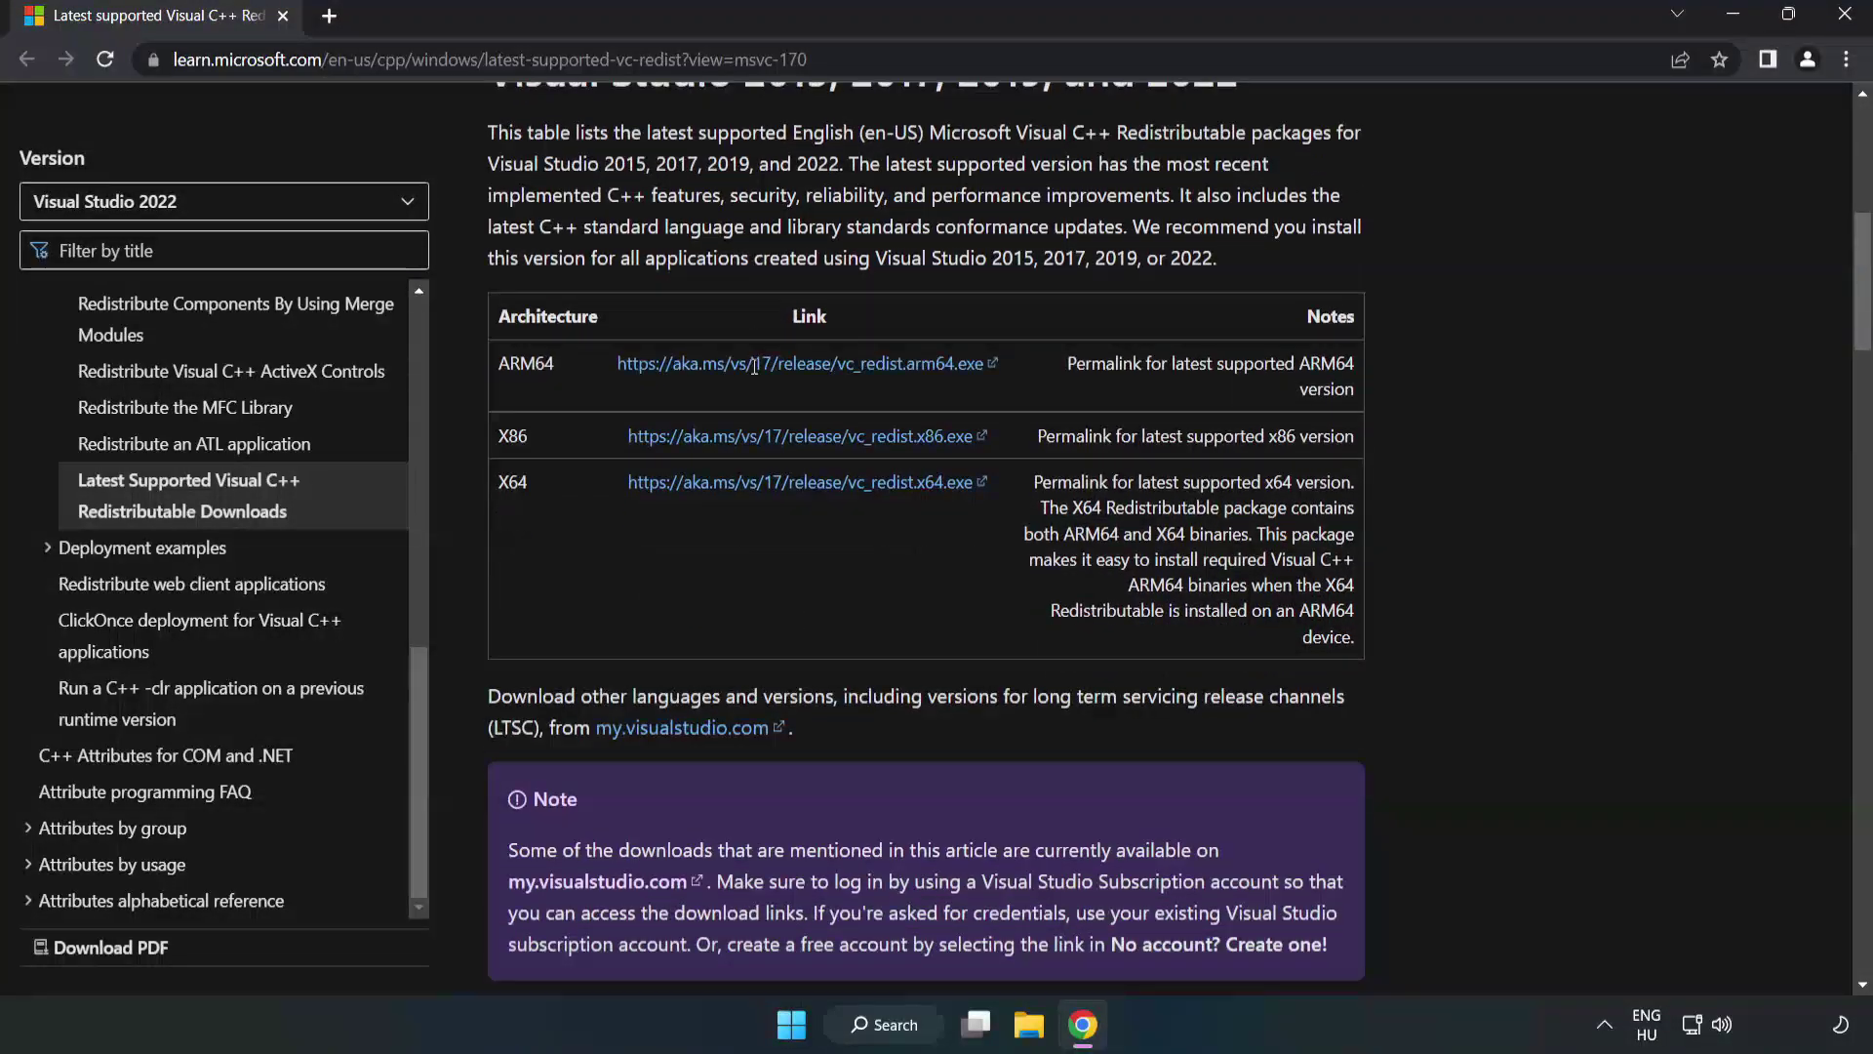
scroll(737, 380, "up", 1)
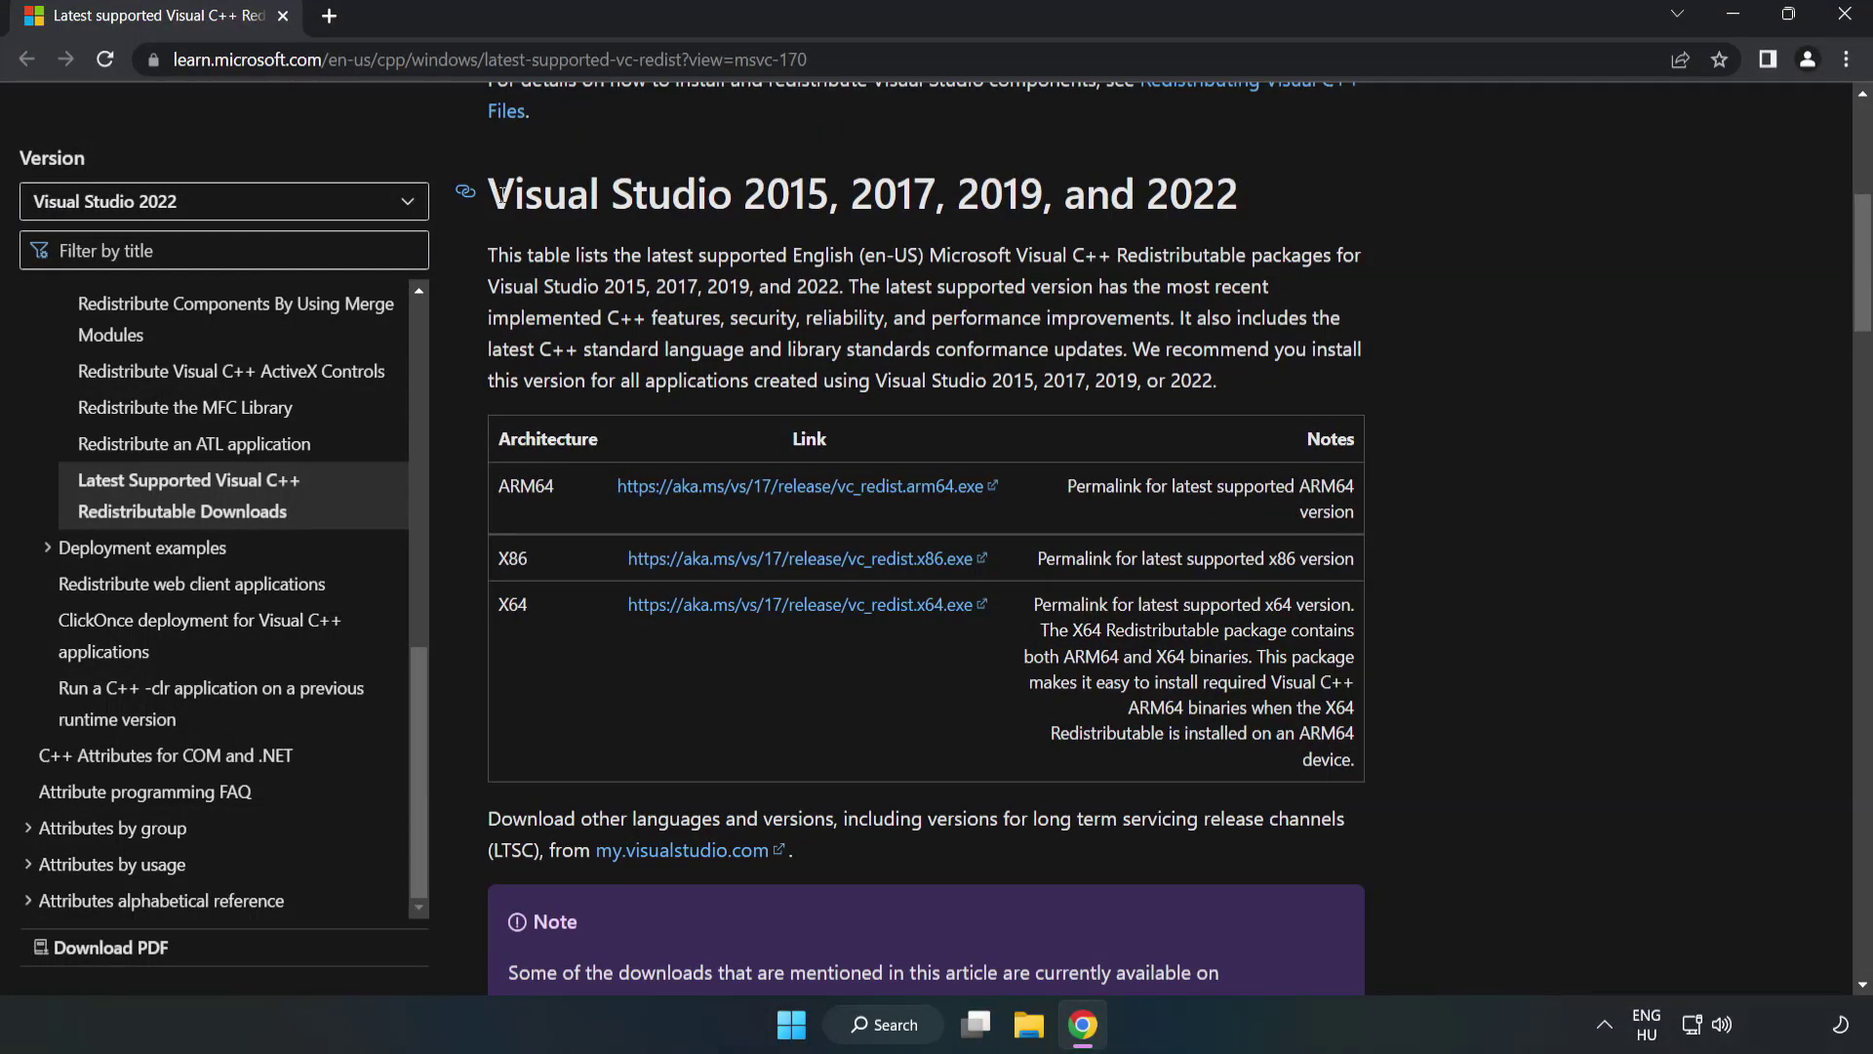
left_click_drag(501, 193, 1241, 198)
left_click(1161, 245)
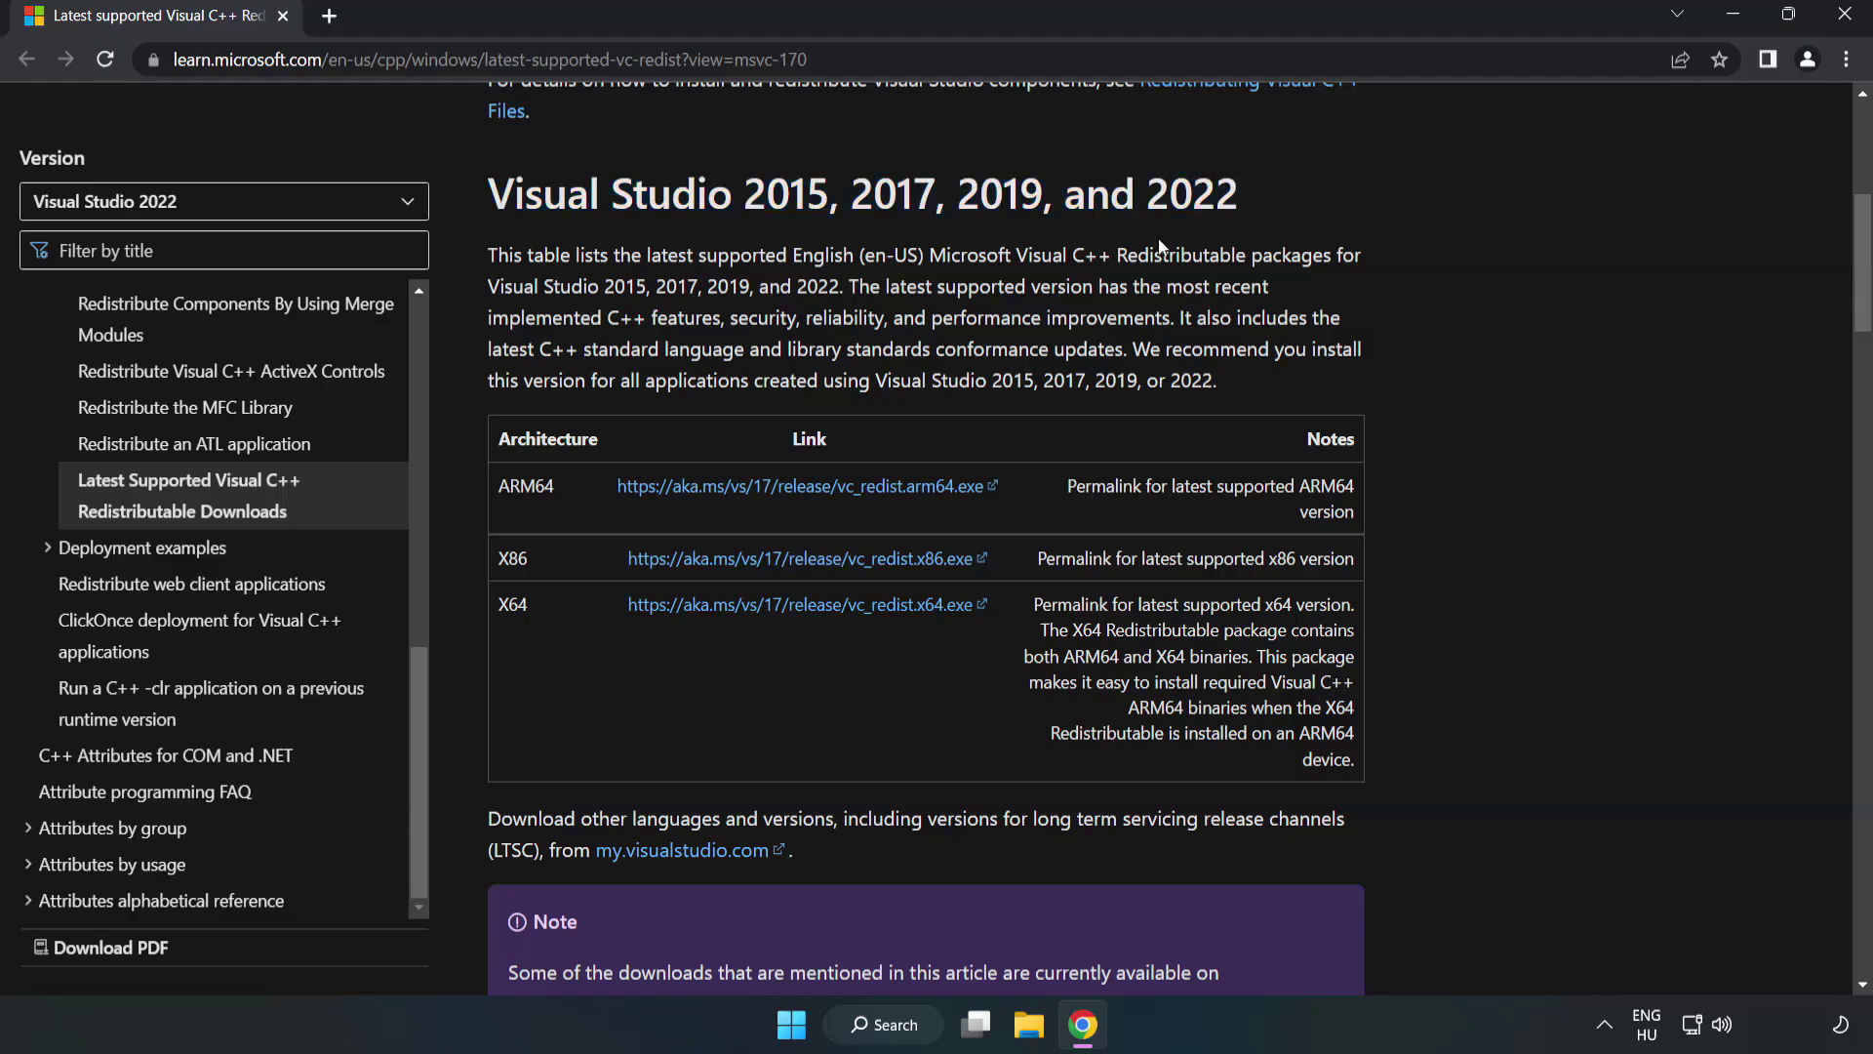
- Download the ARM64, x86 and x64 vc_redist installers
left_click(756, 488)
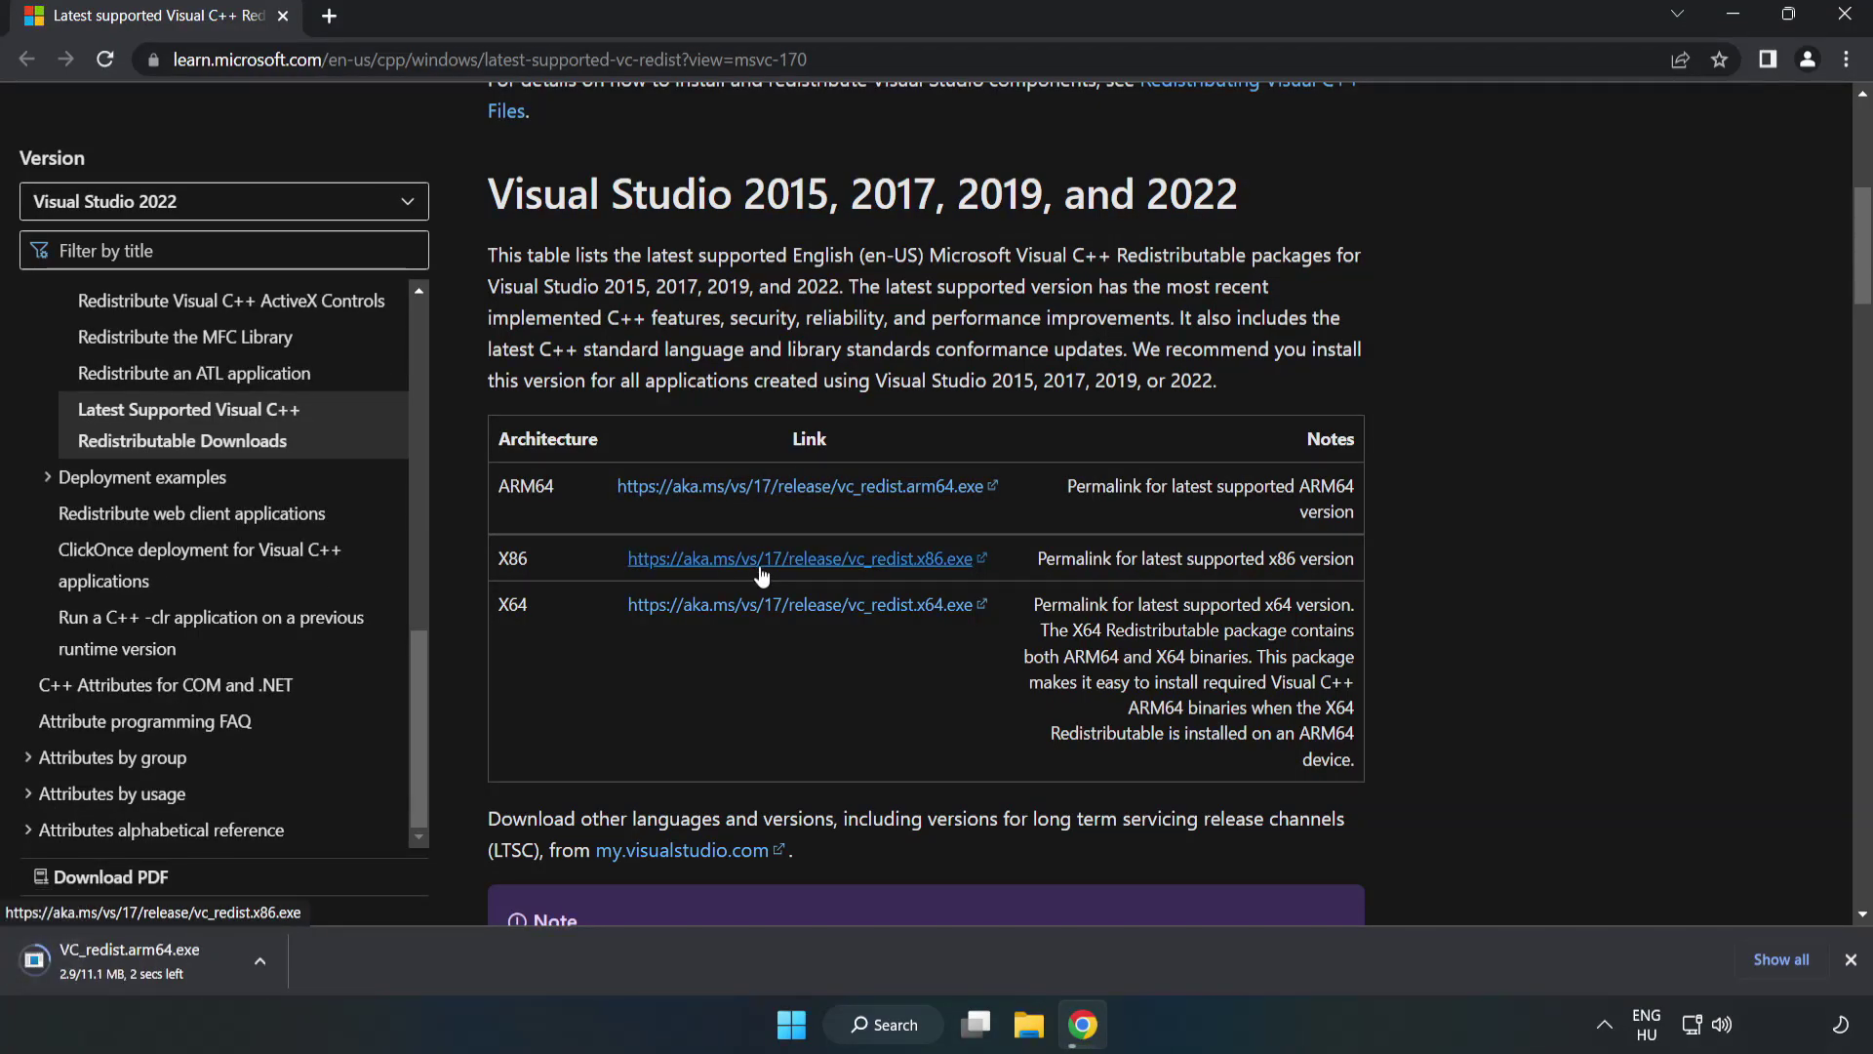
left_click(761, 570)
left_click(785, 606)
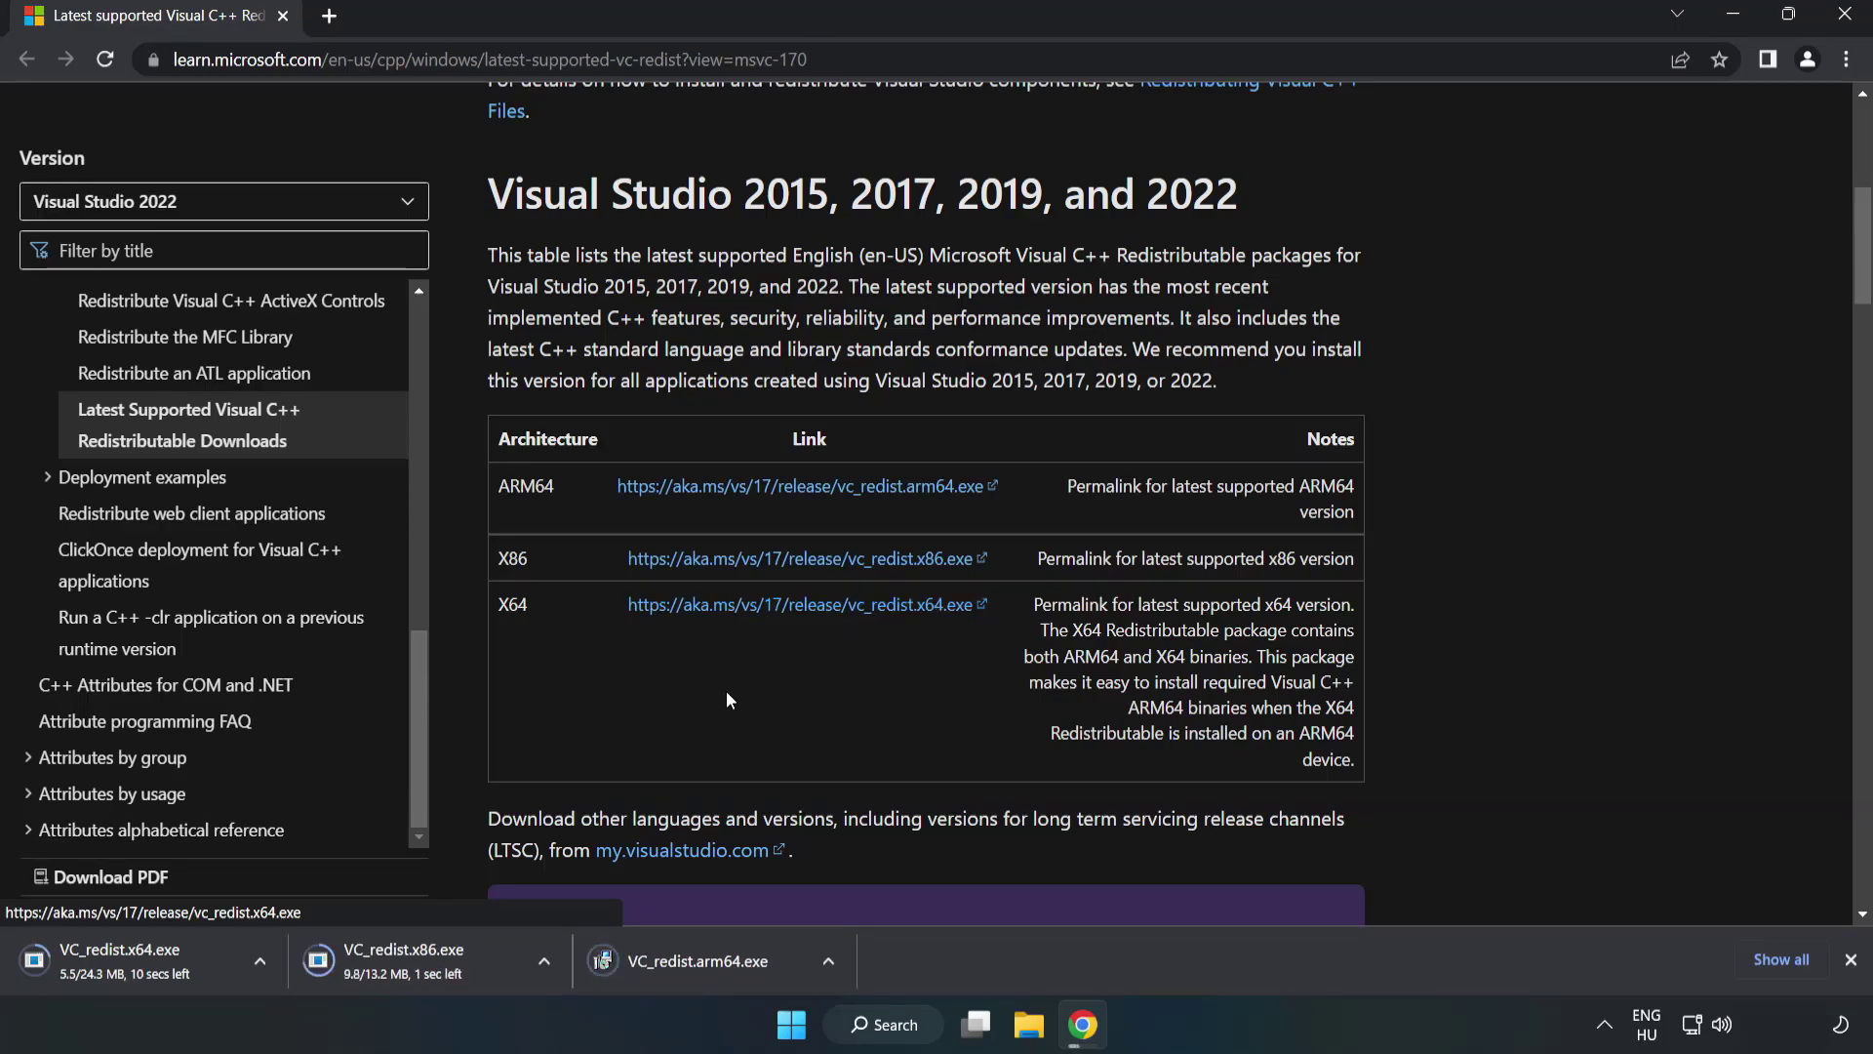
- Attempt the ARM64 Visual C++ redistributable install and dismiss its 0x80070661 unsupported-processor failure
left_click(714, 962)
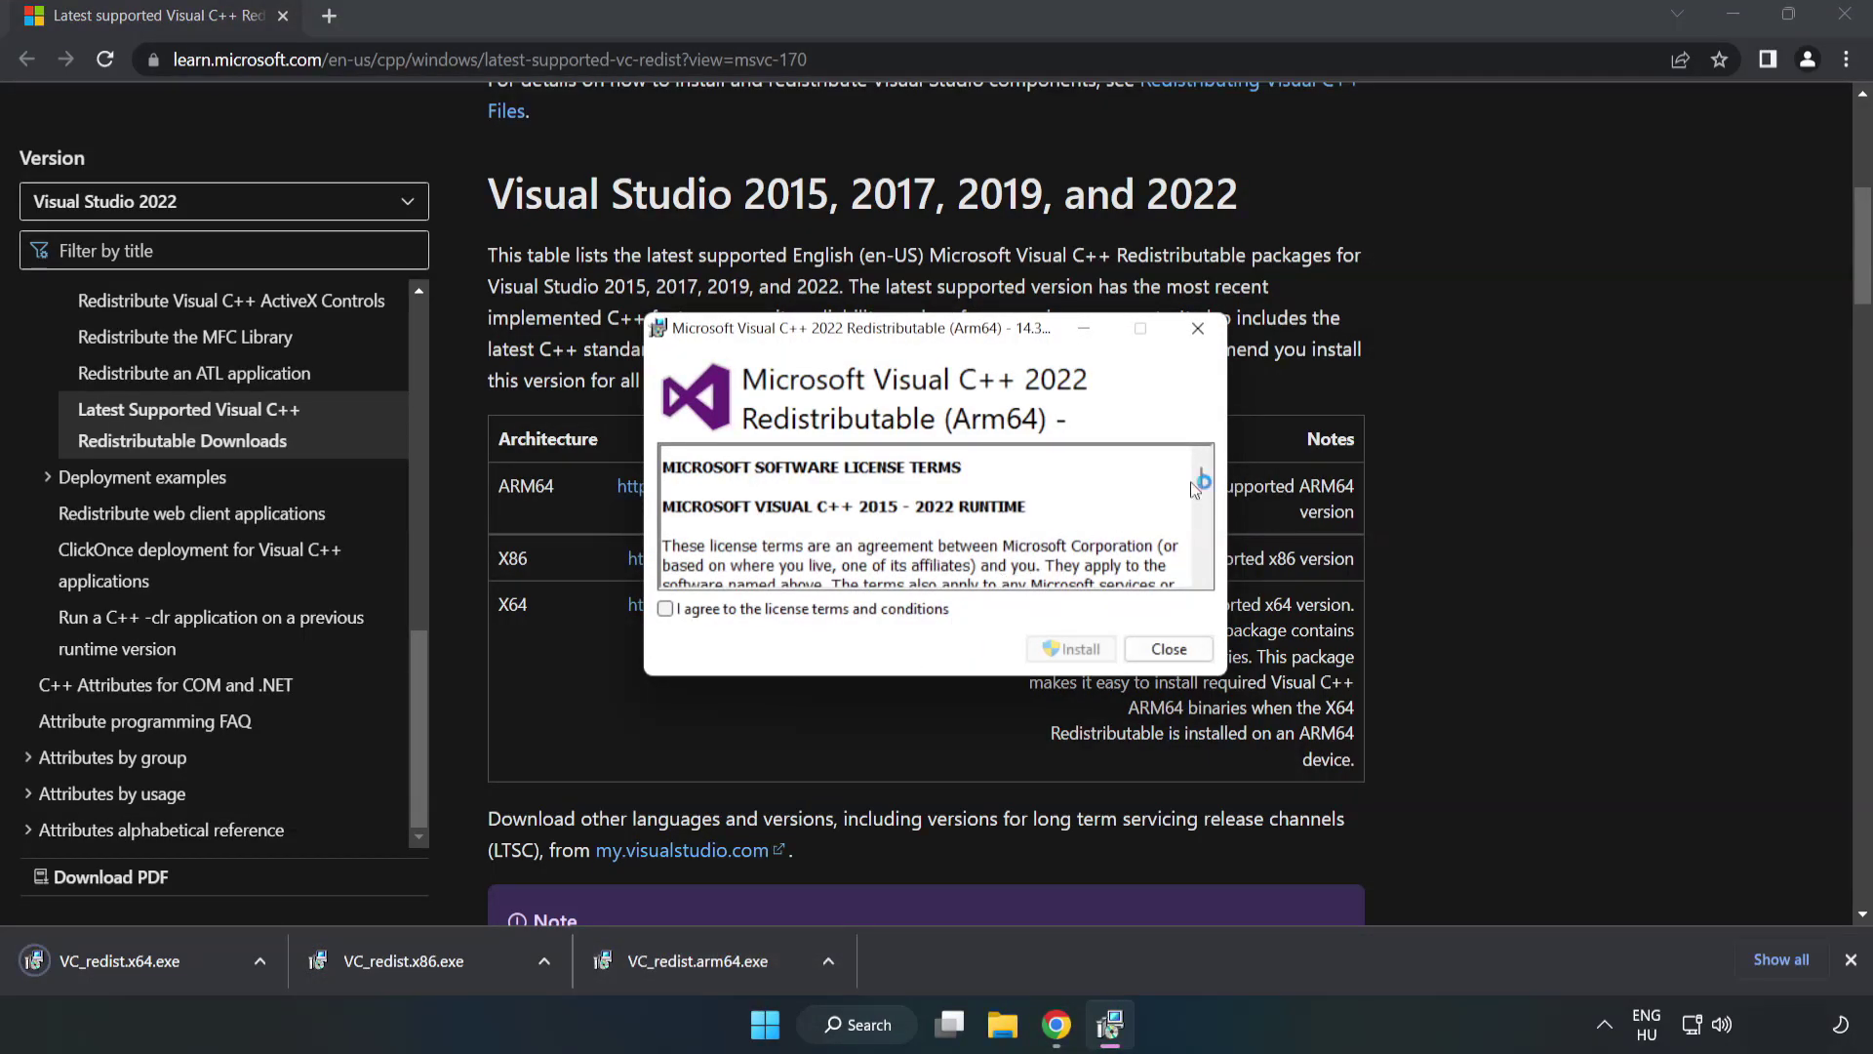
scroll(1202, 478, "down", 15)
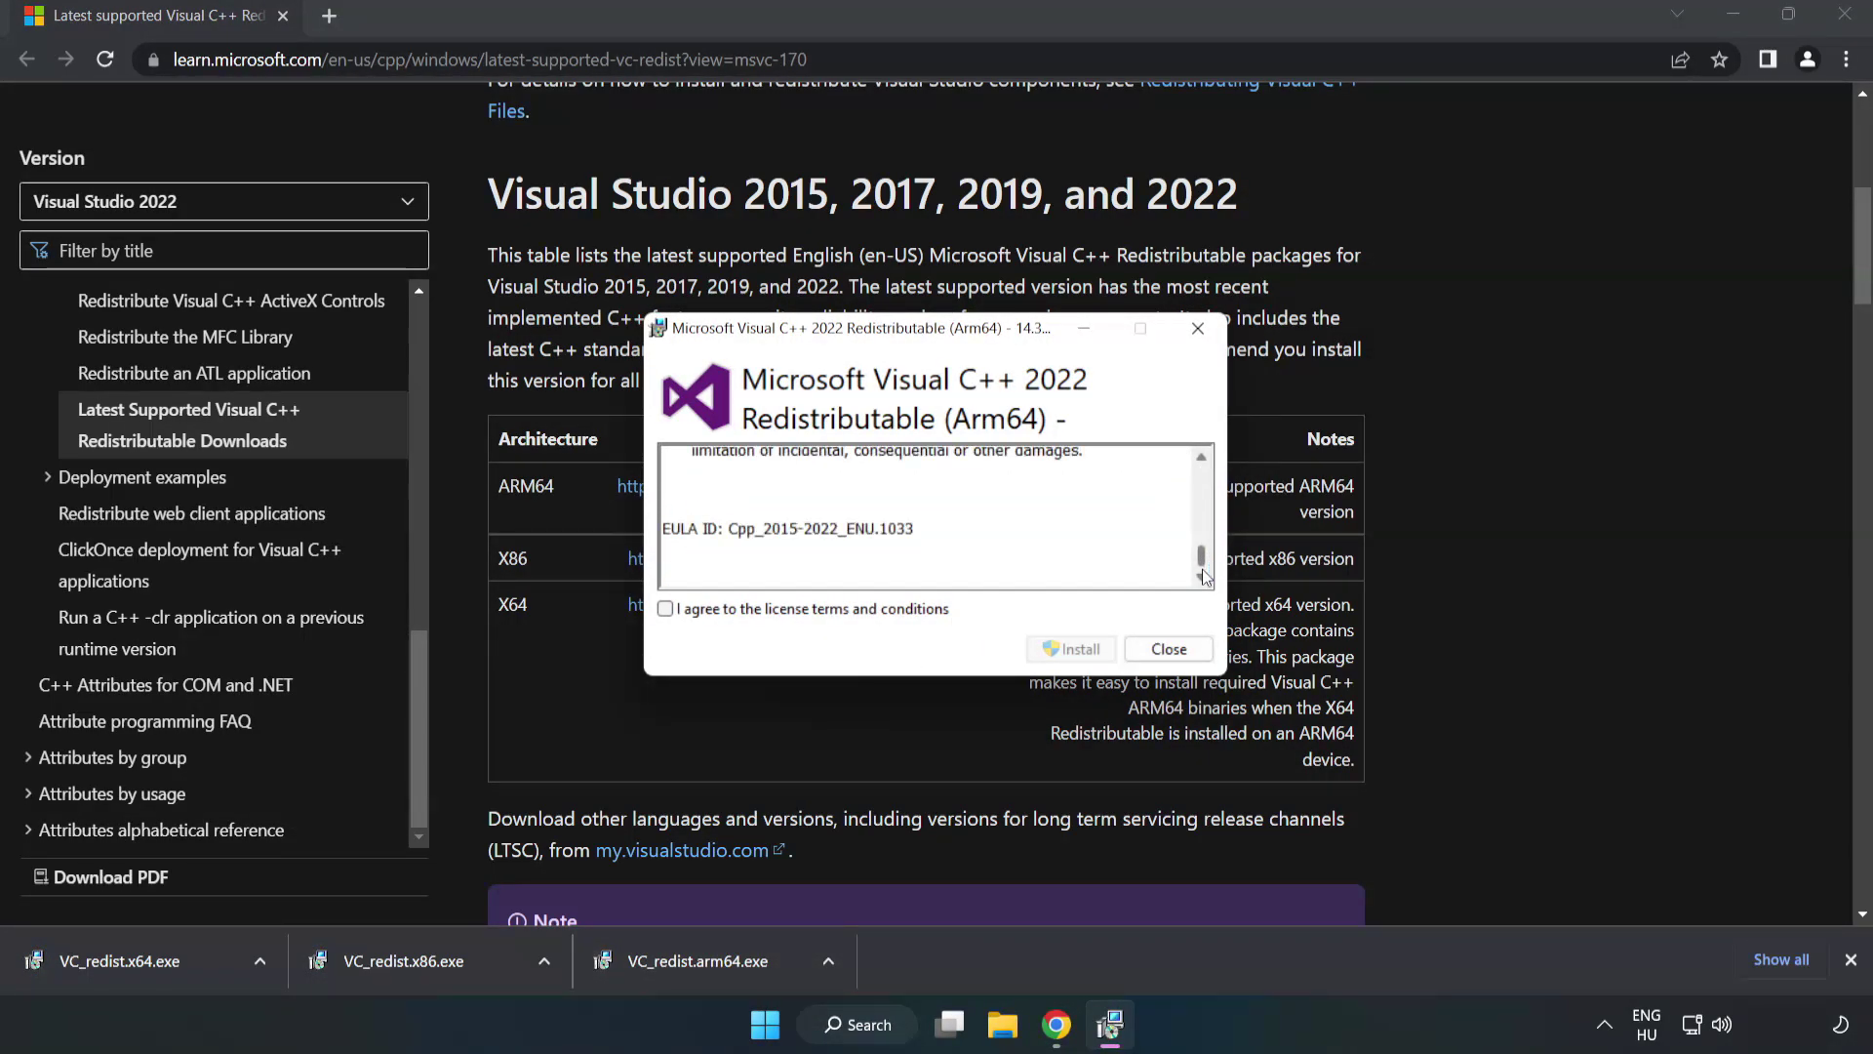
left_click(666, 609)
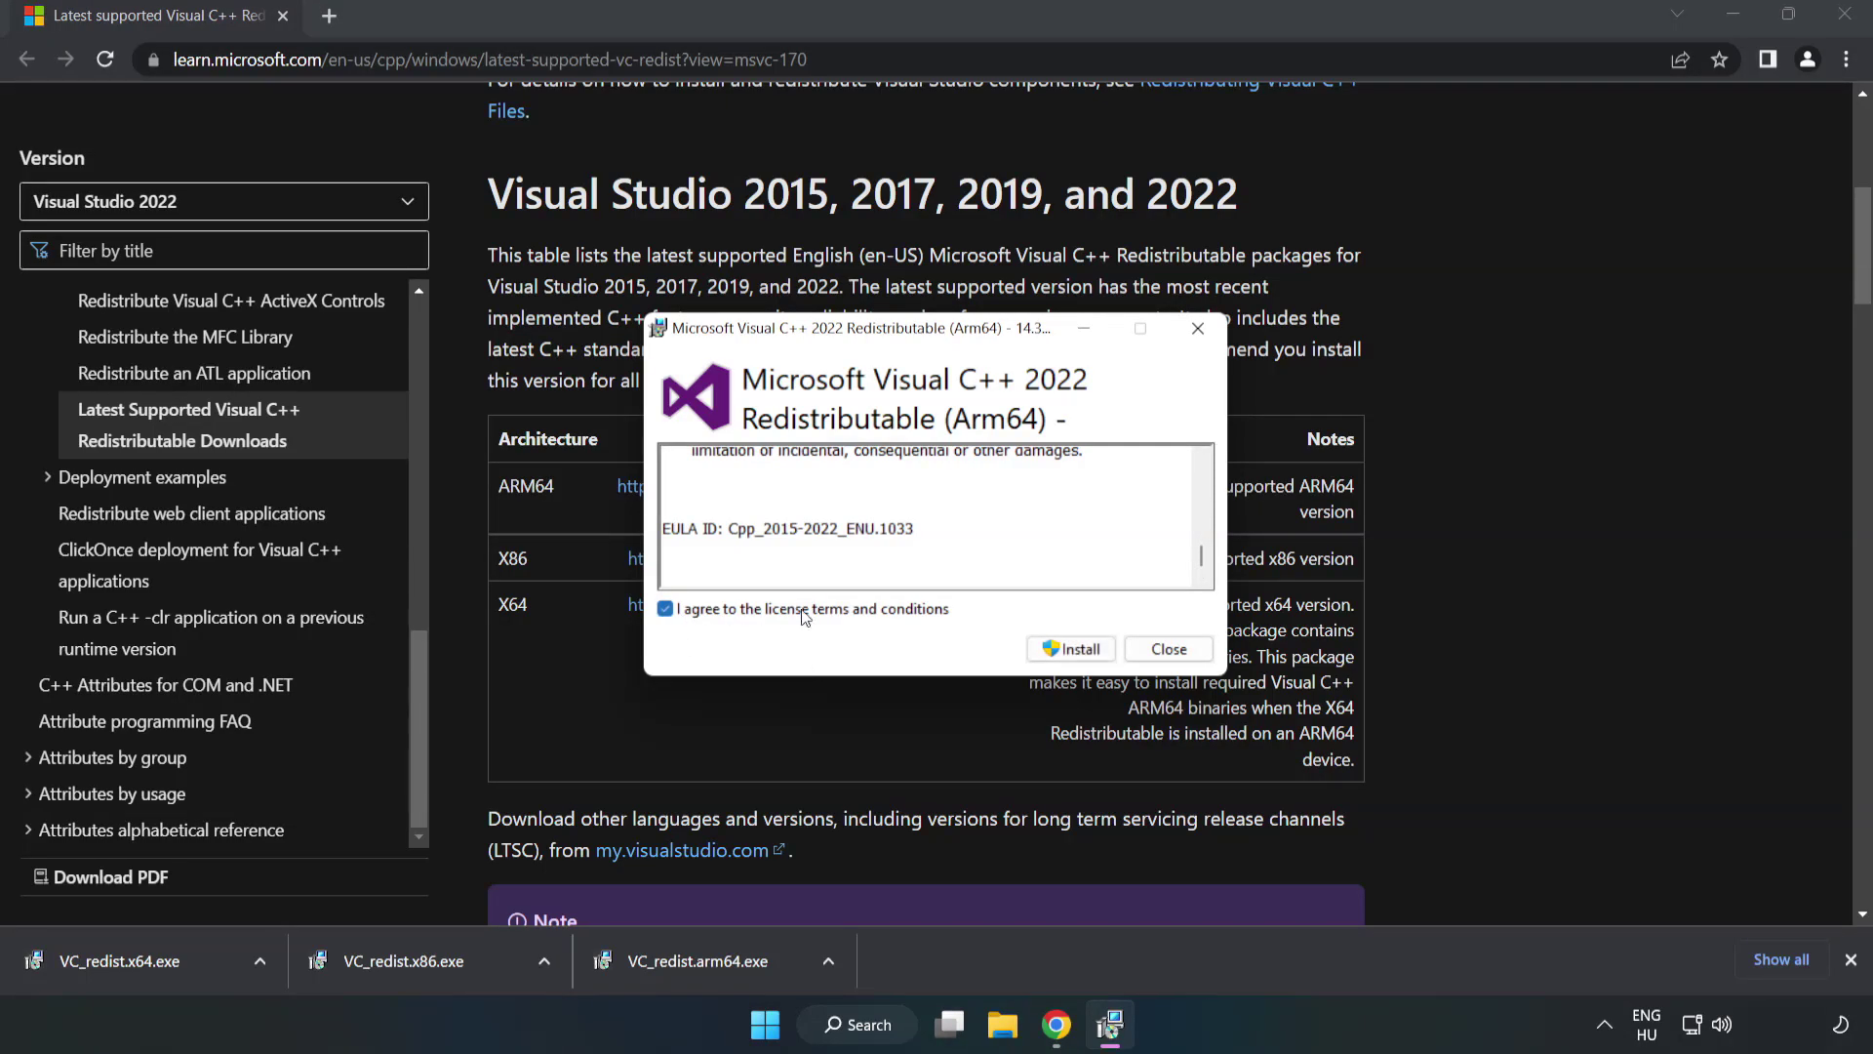
left_click(1073, 648)
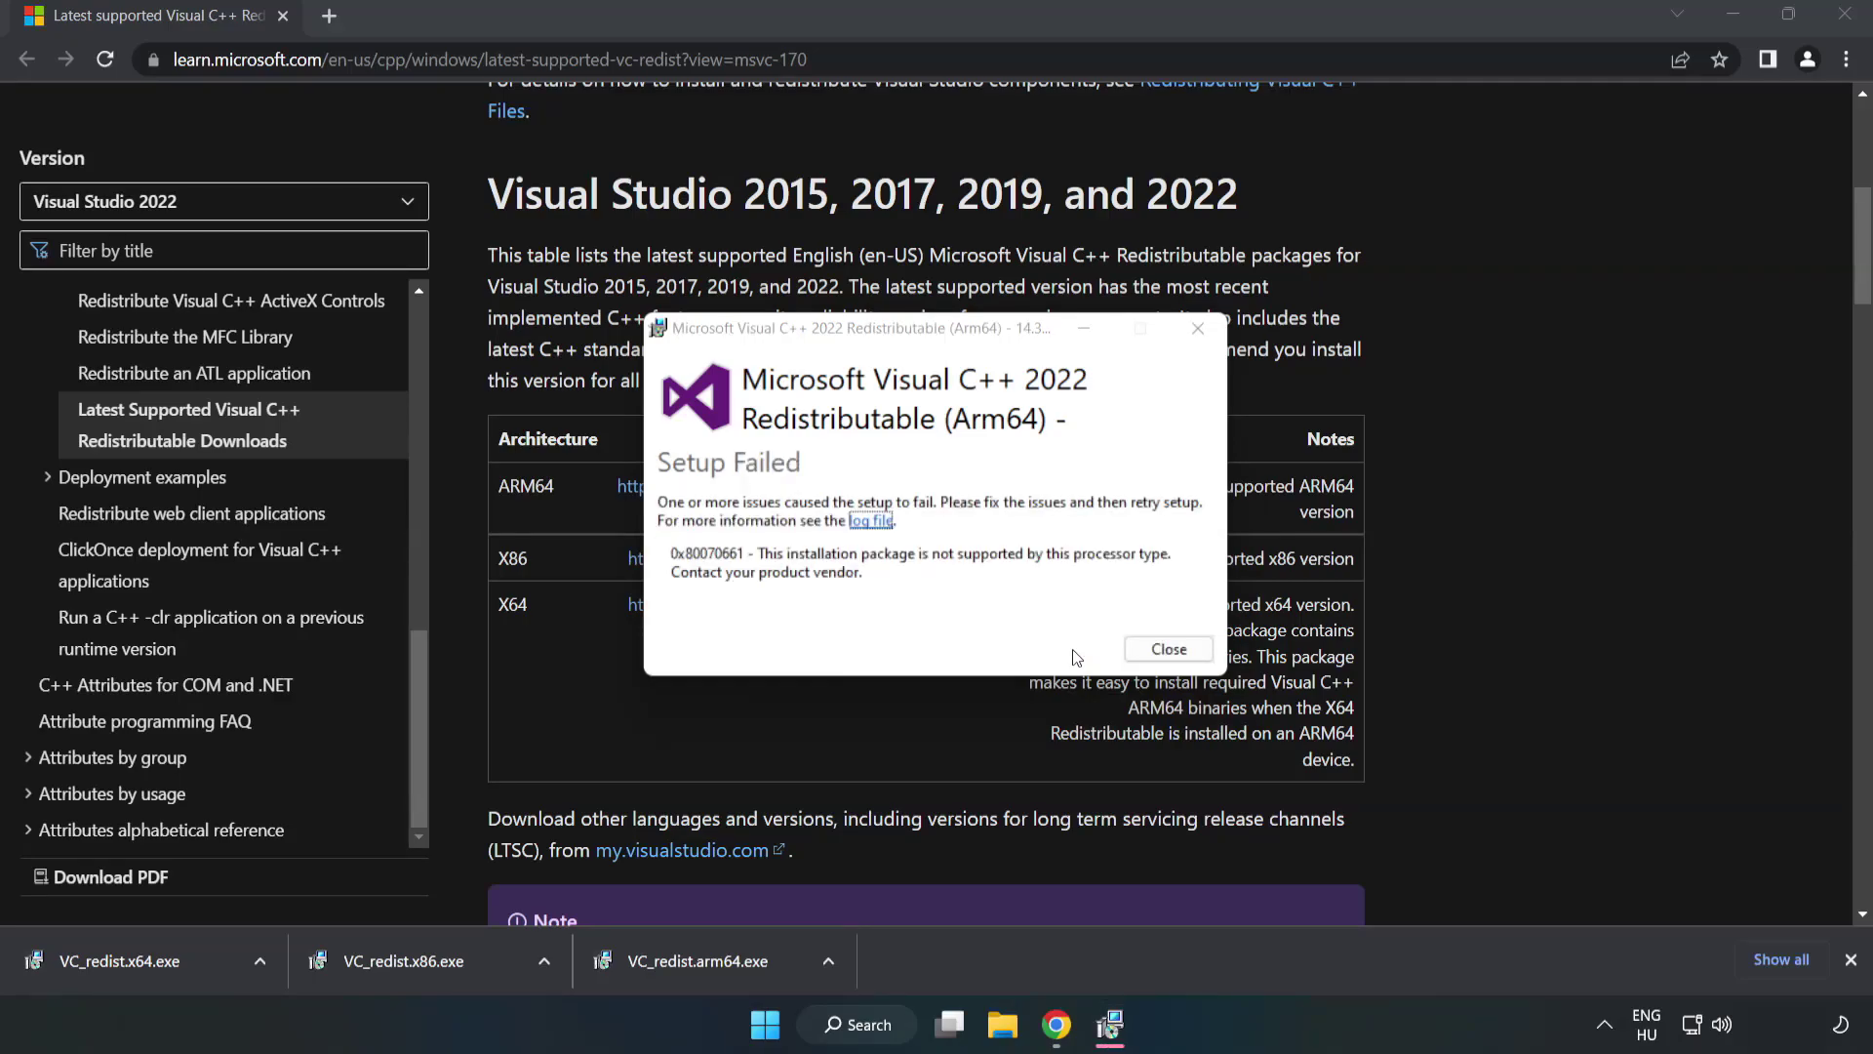
left_click(1168, 648)
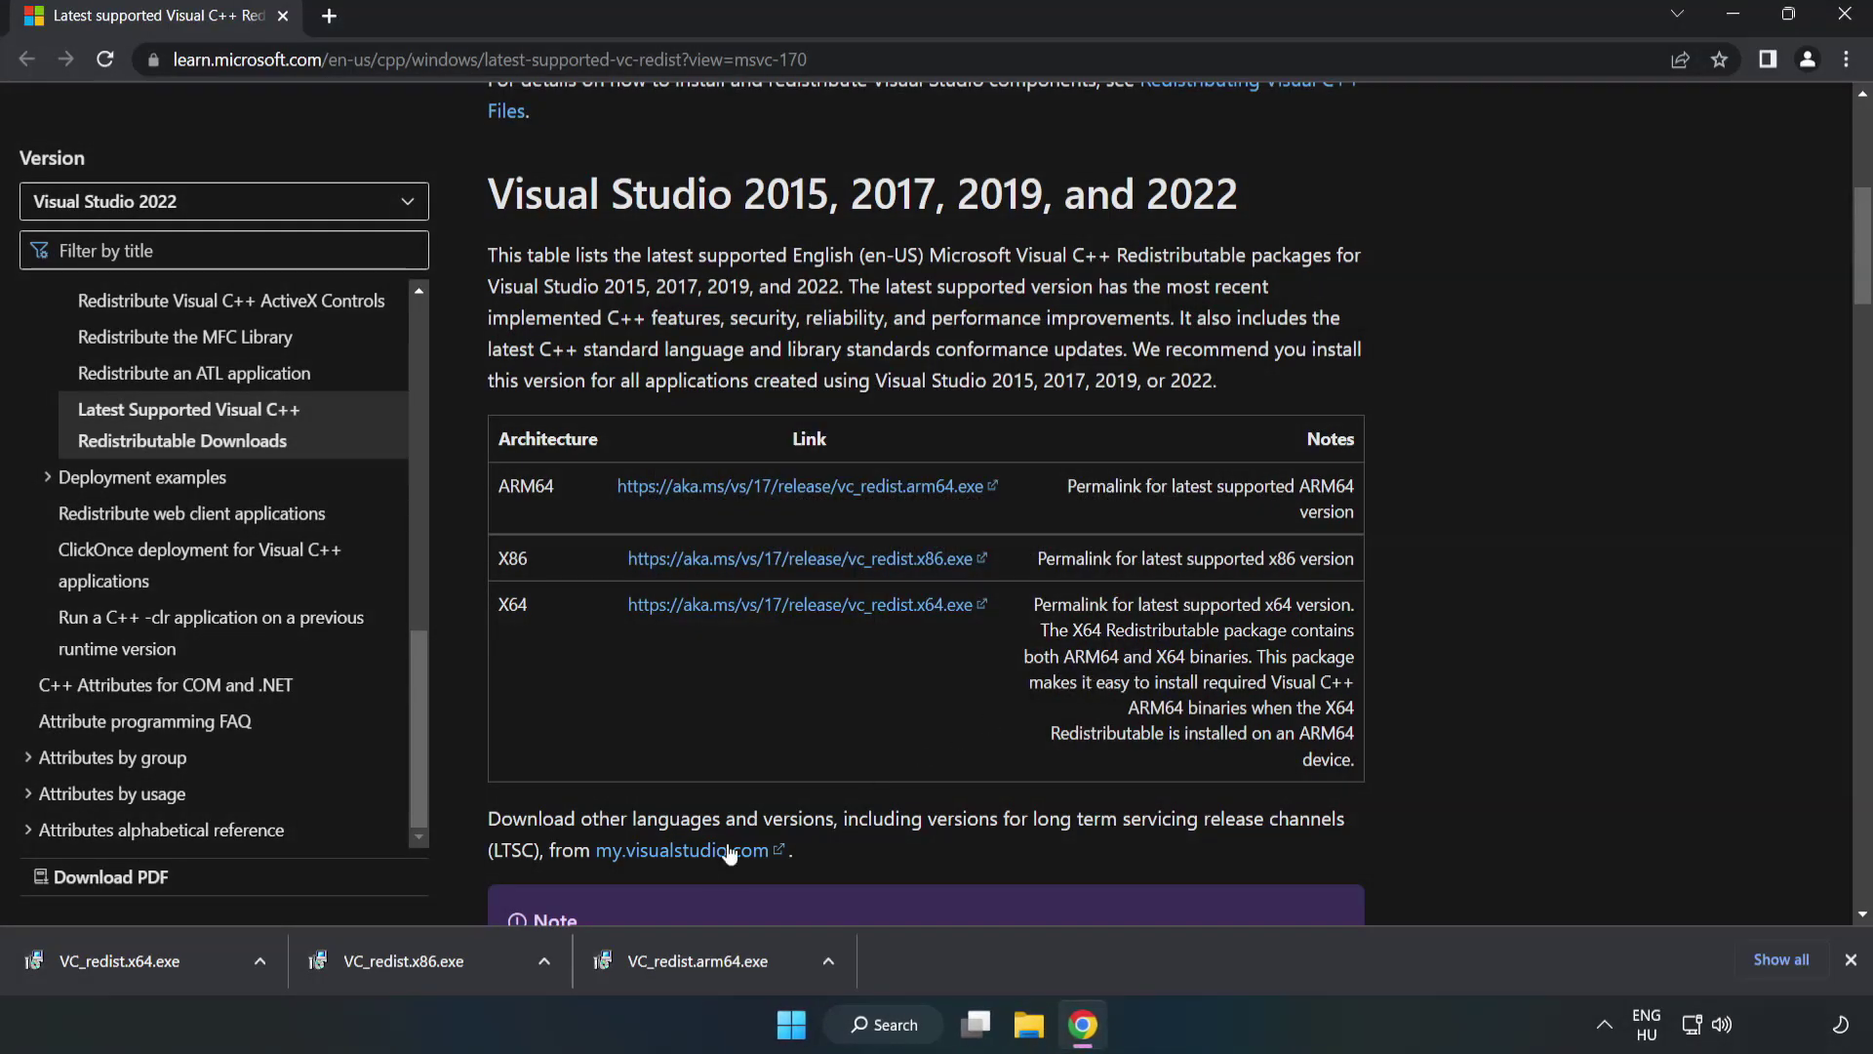
left_click(414, 960)
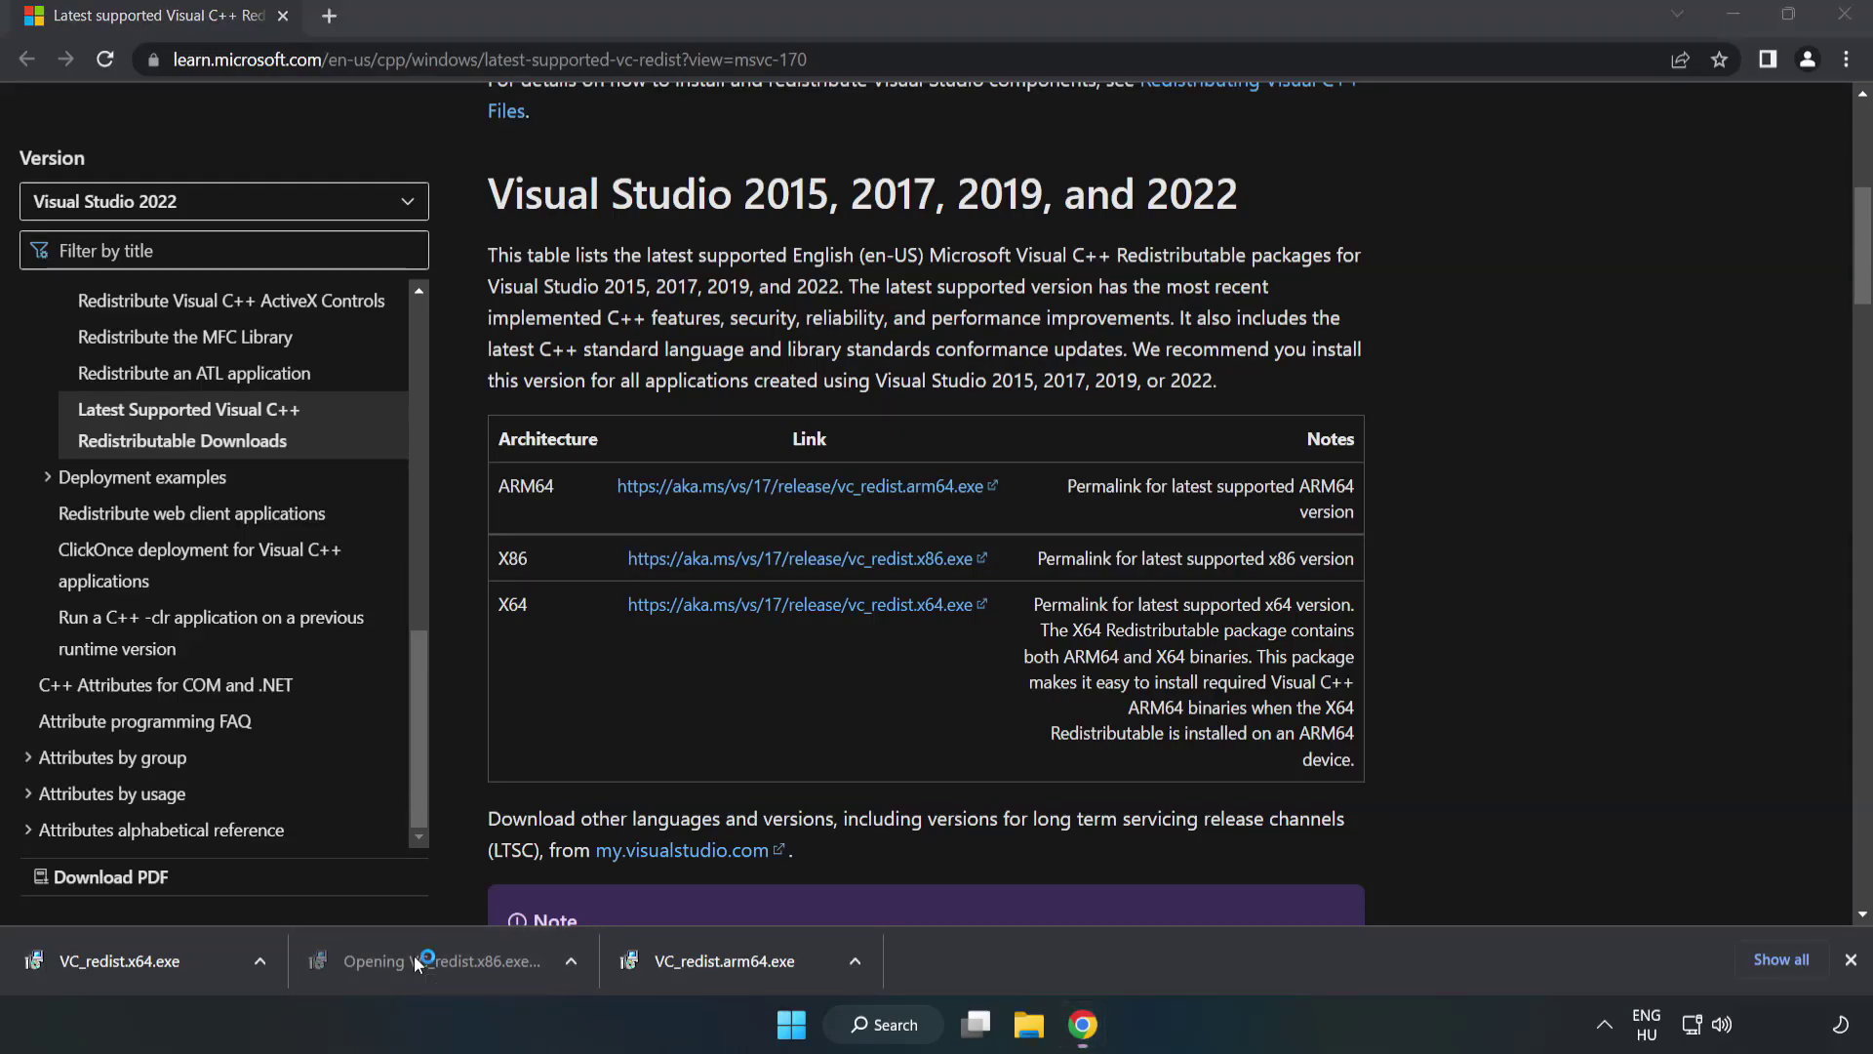
- Accept the license and install the x86 Visual C++ 2015–2022 redistributable 14.34.31931, then close setup
left_click_drag(1201, 478, 1200, 583)
left_click(666, 609)
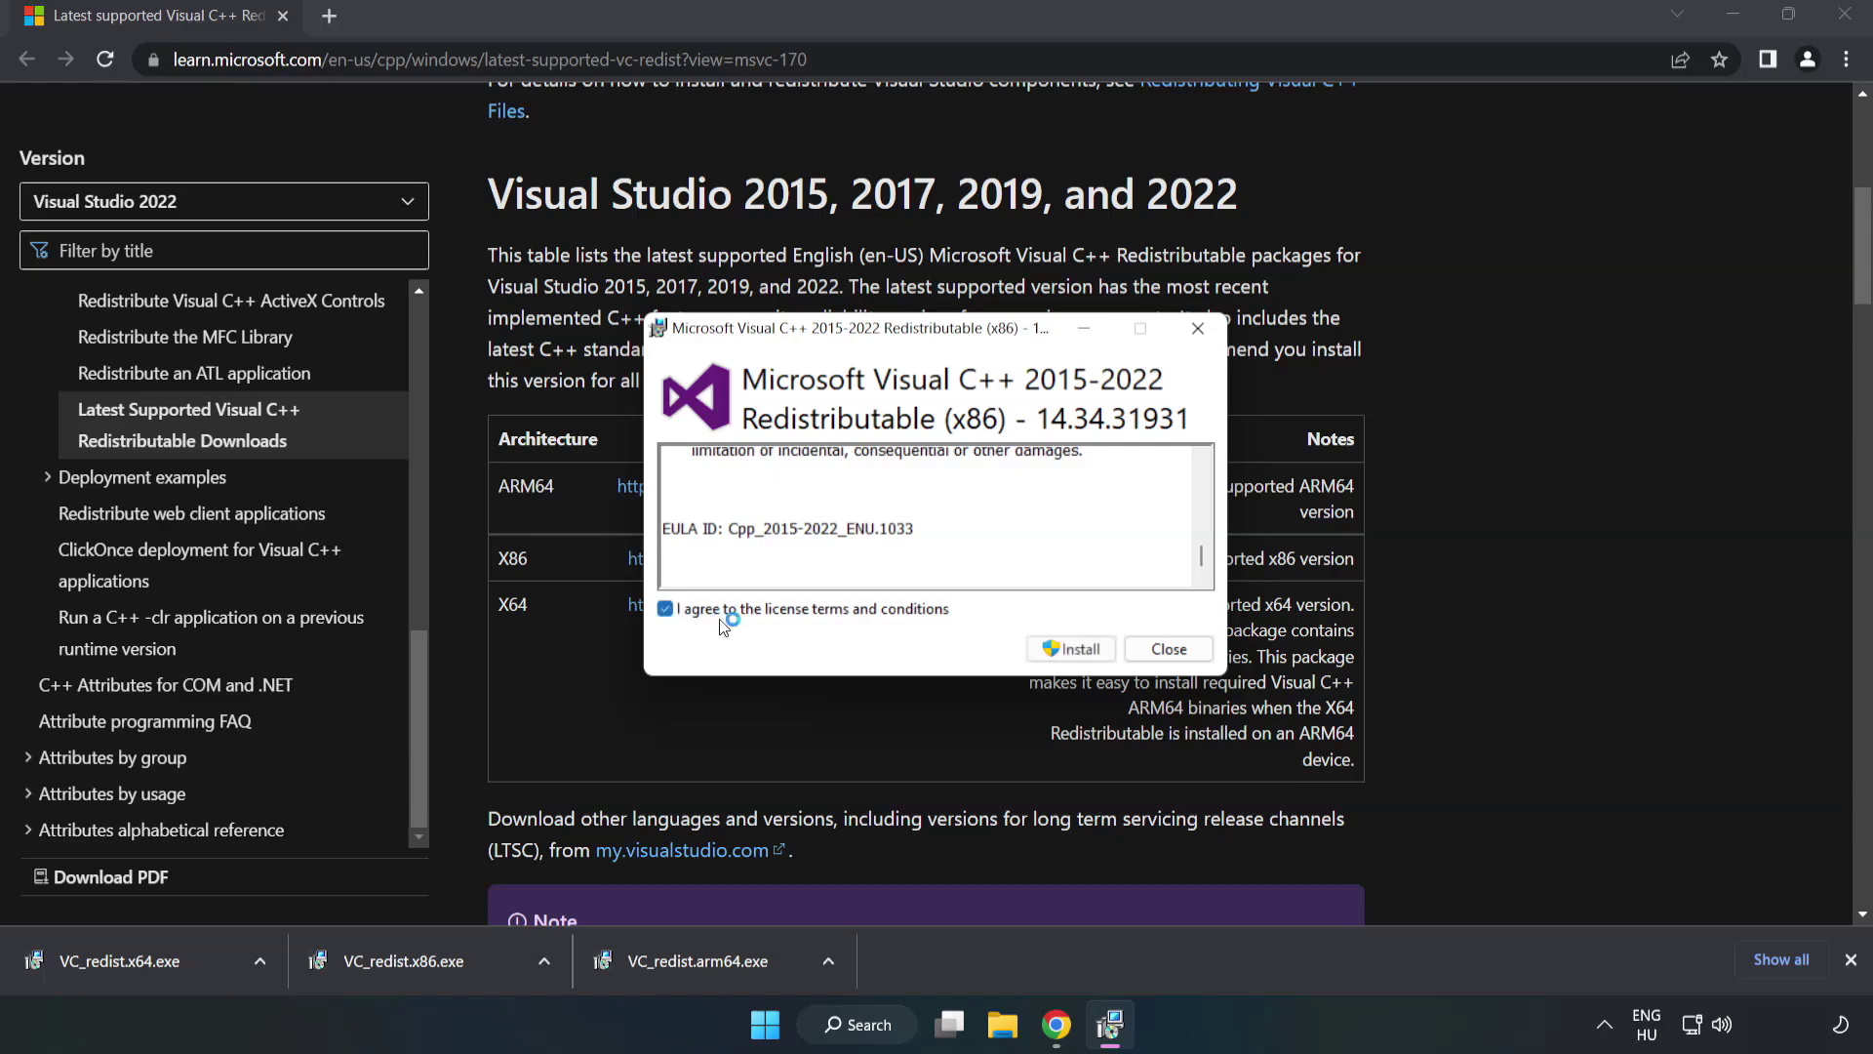
left_click(1069, 650)
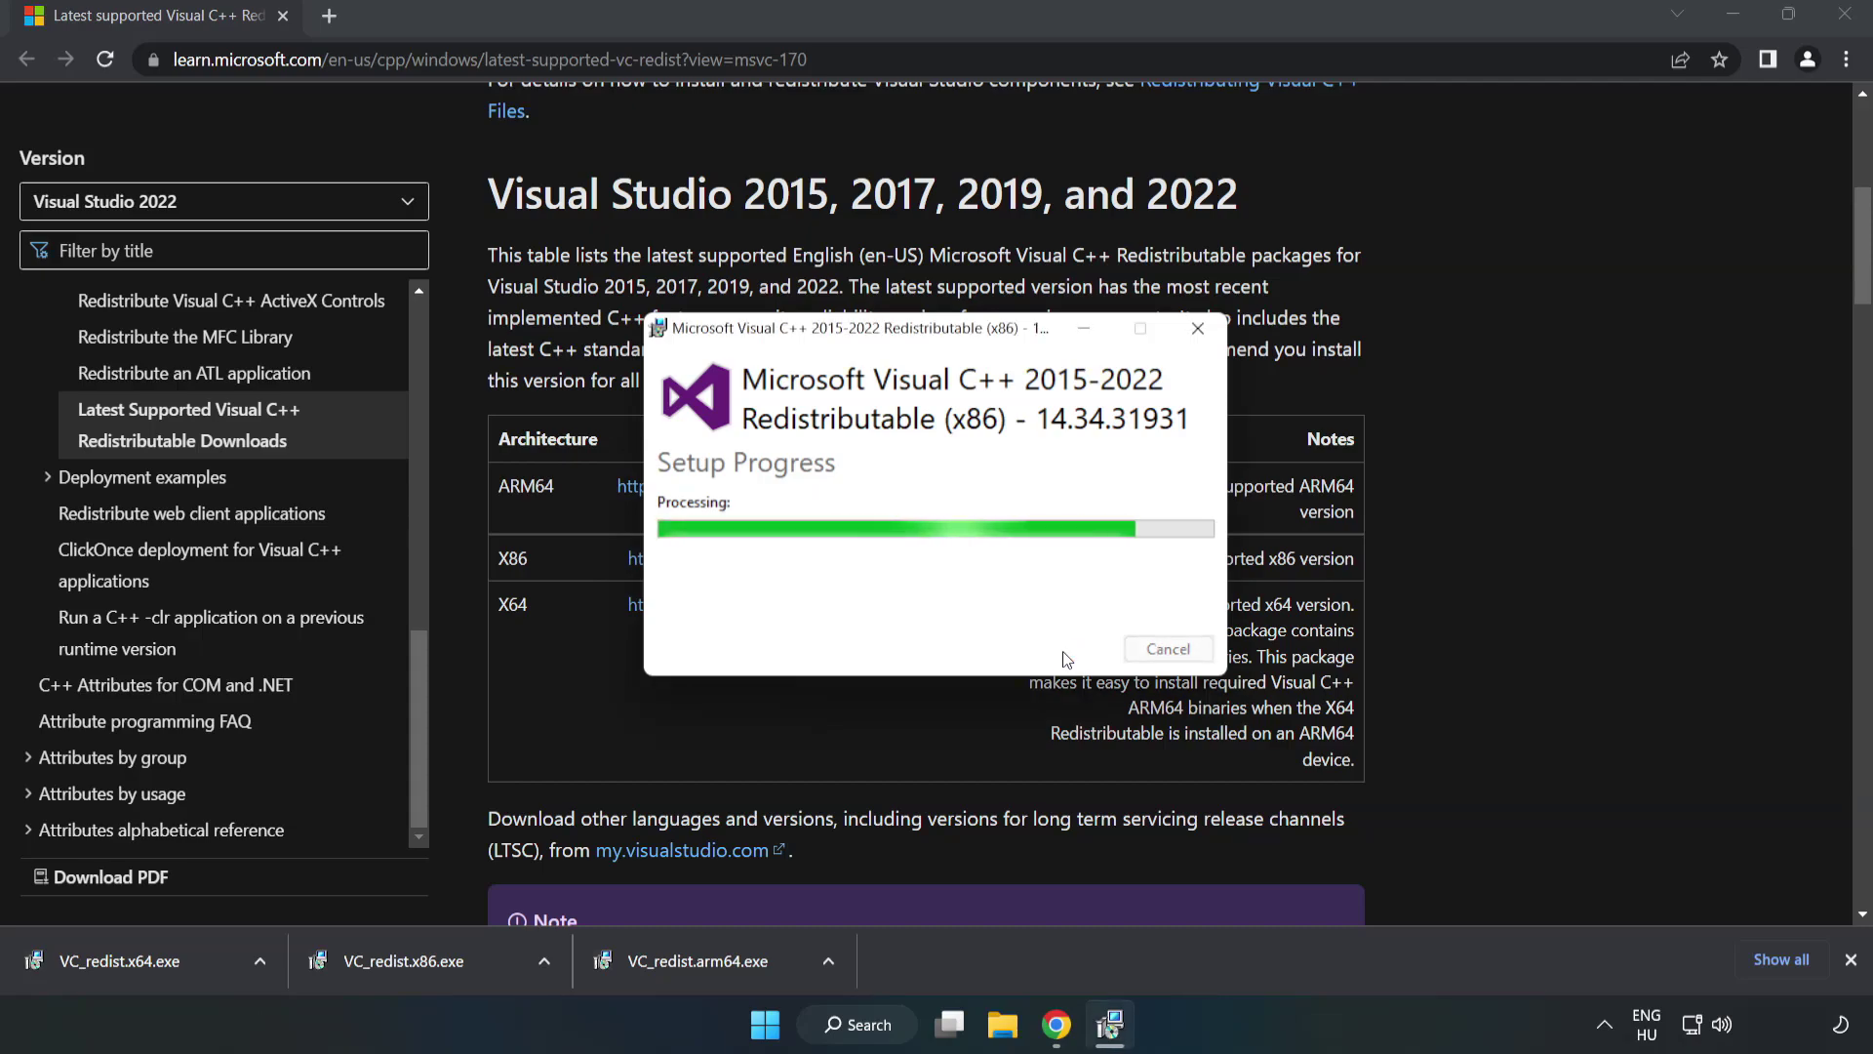
left_click(1169, 648)
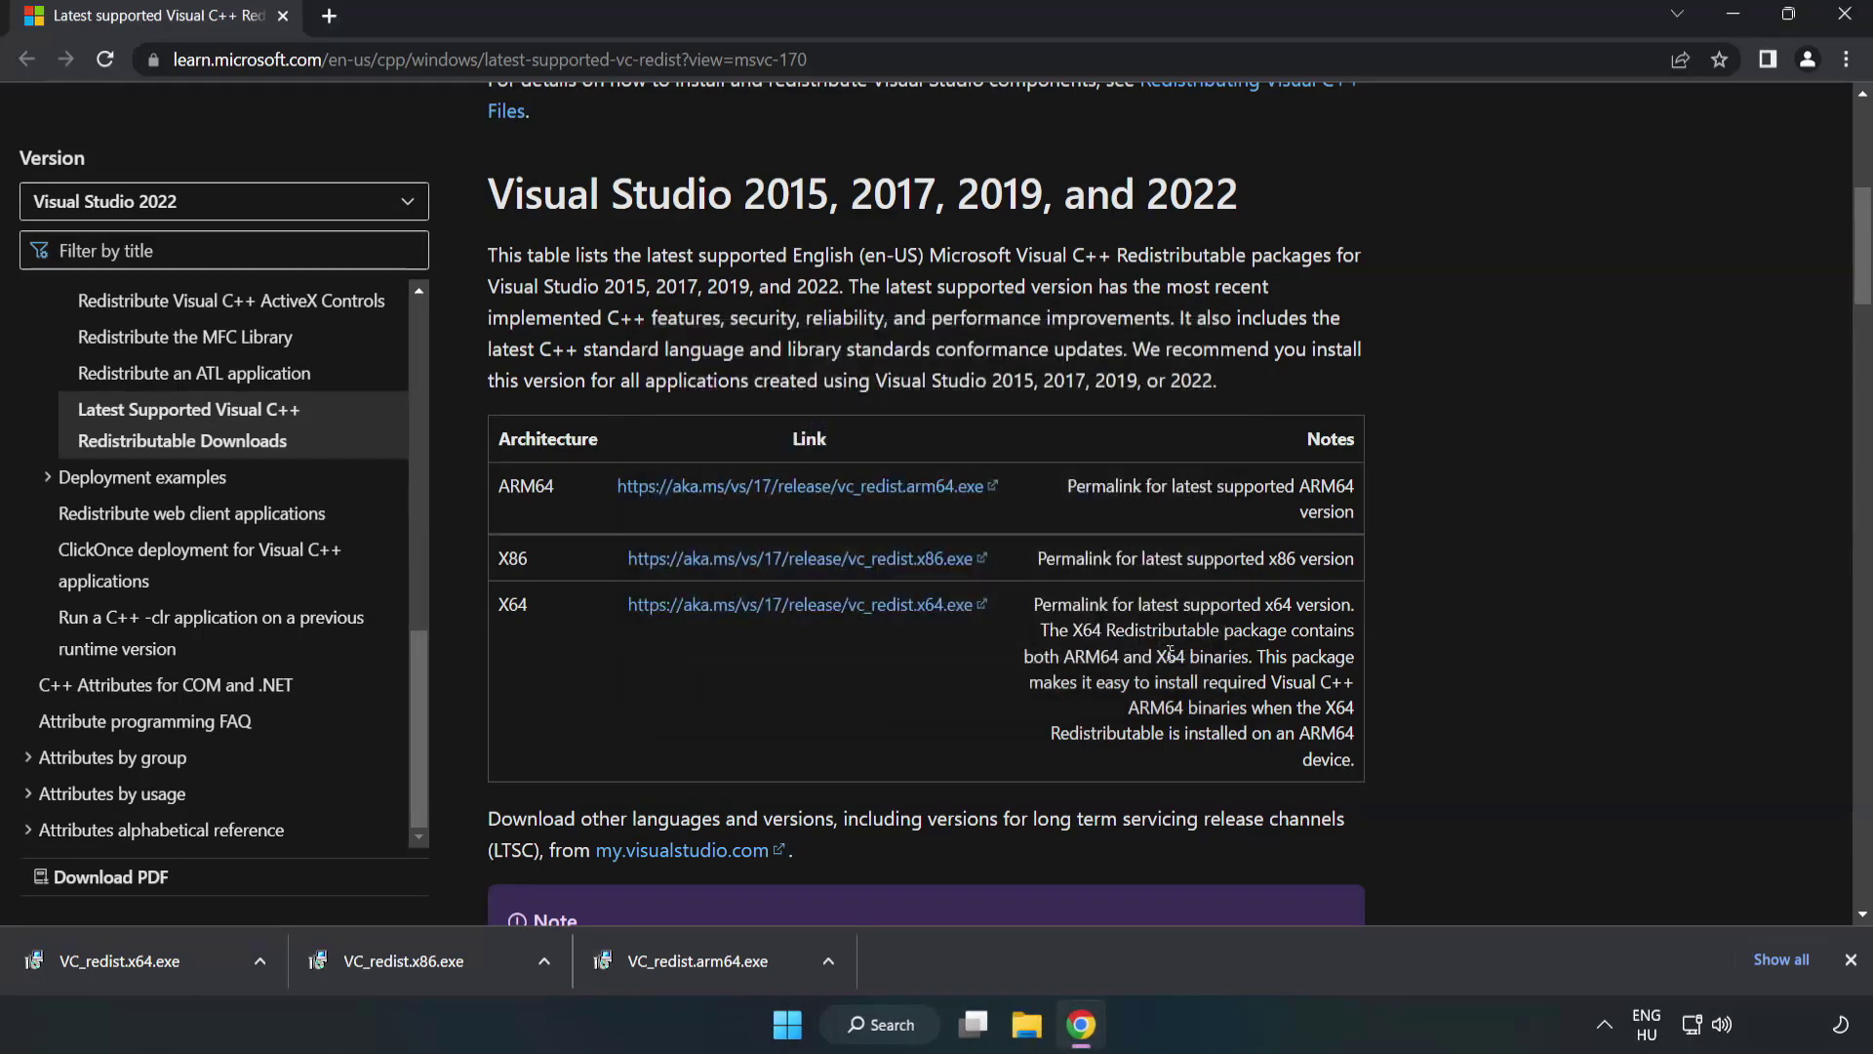
- Install the x64 Visual C++ 2015–2022 redistributable 14.34.31931, then close the installer and Chrome
left_click(101, 961)
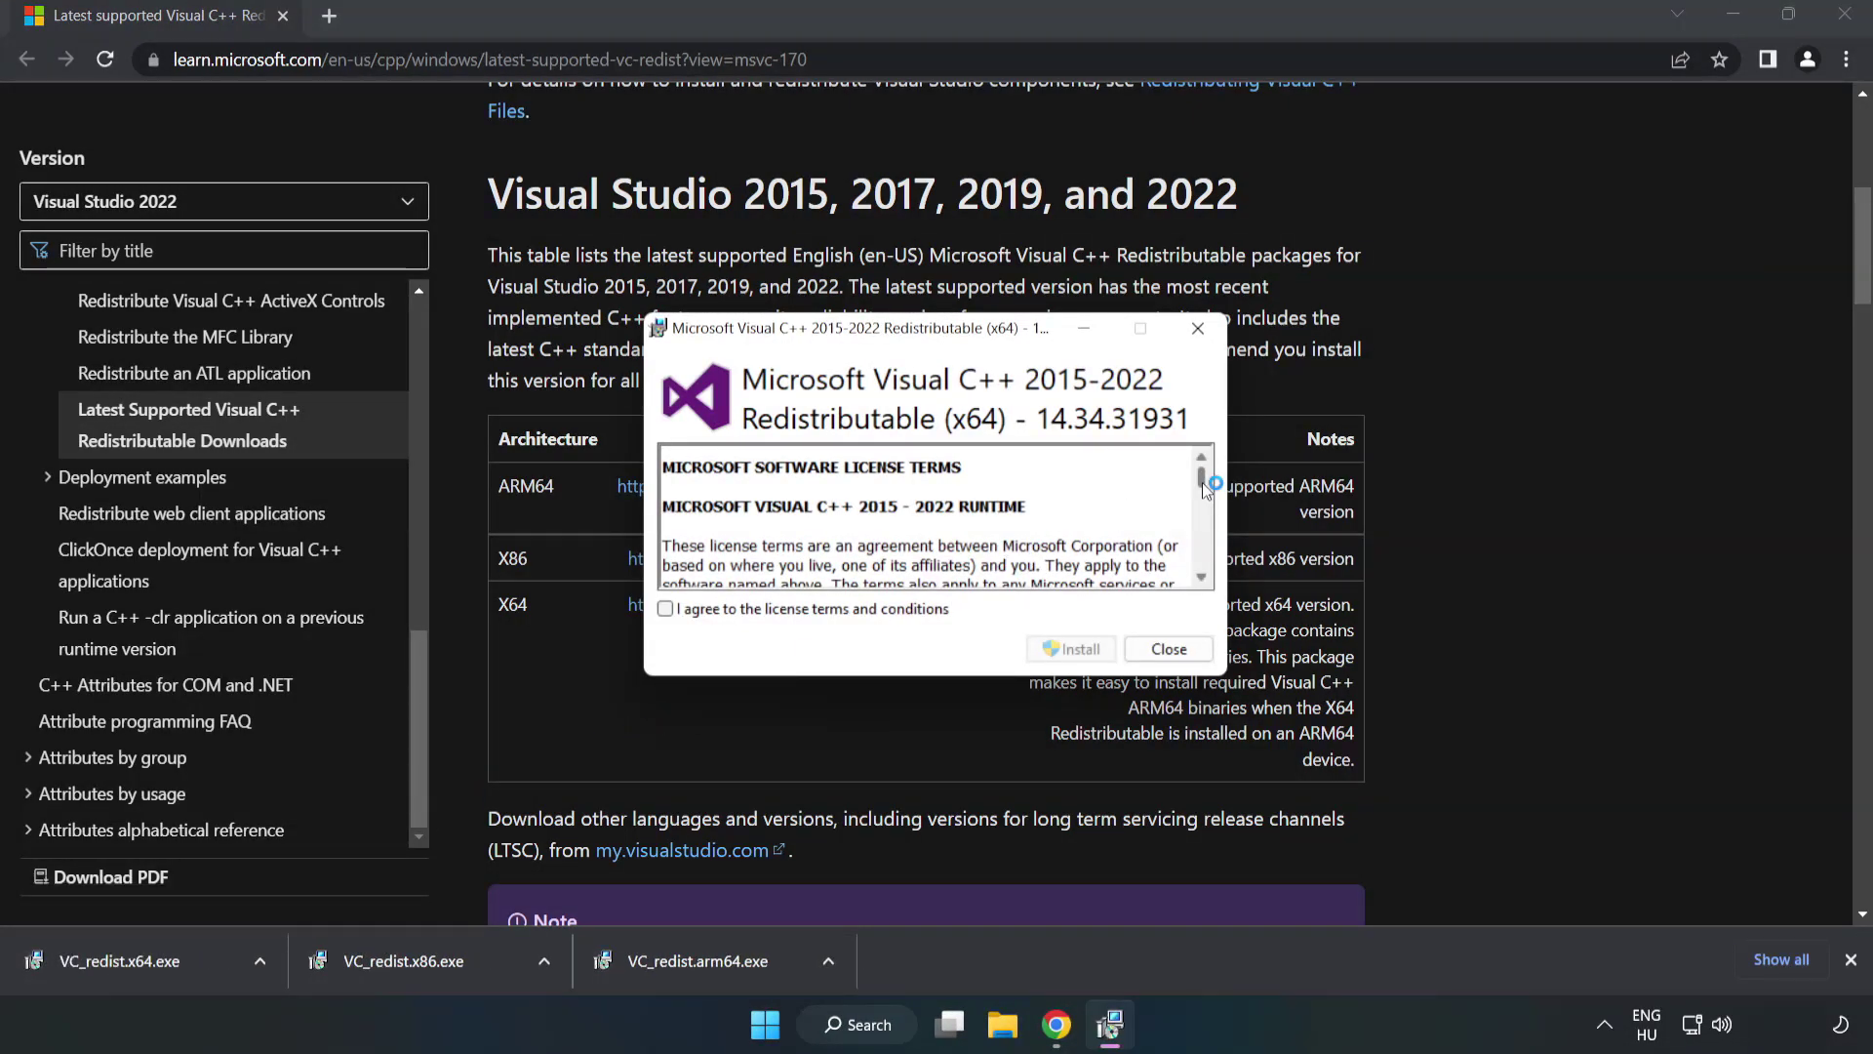
left_click_drag(1201, 482, 1204, 570)
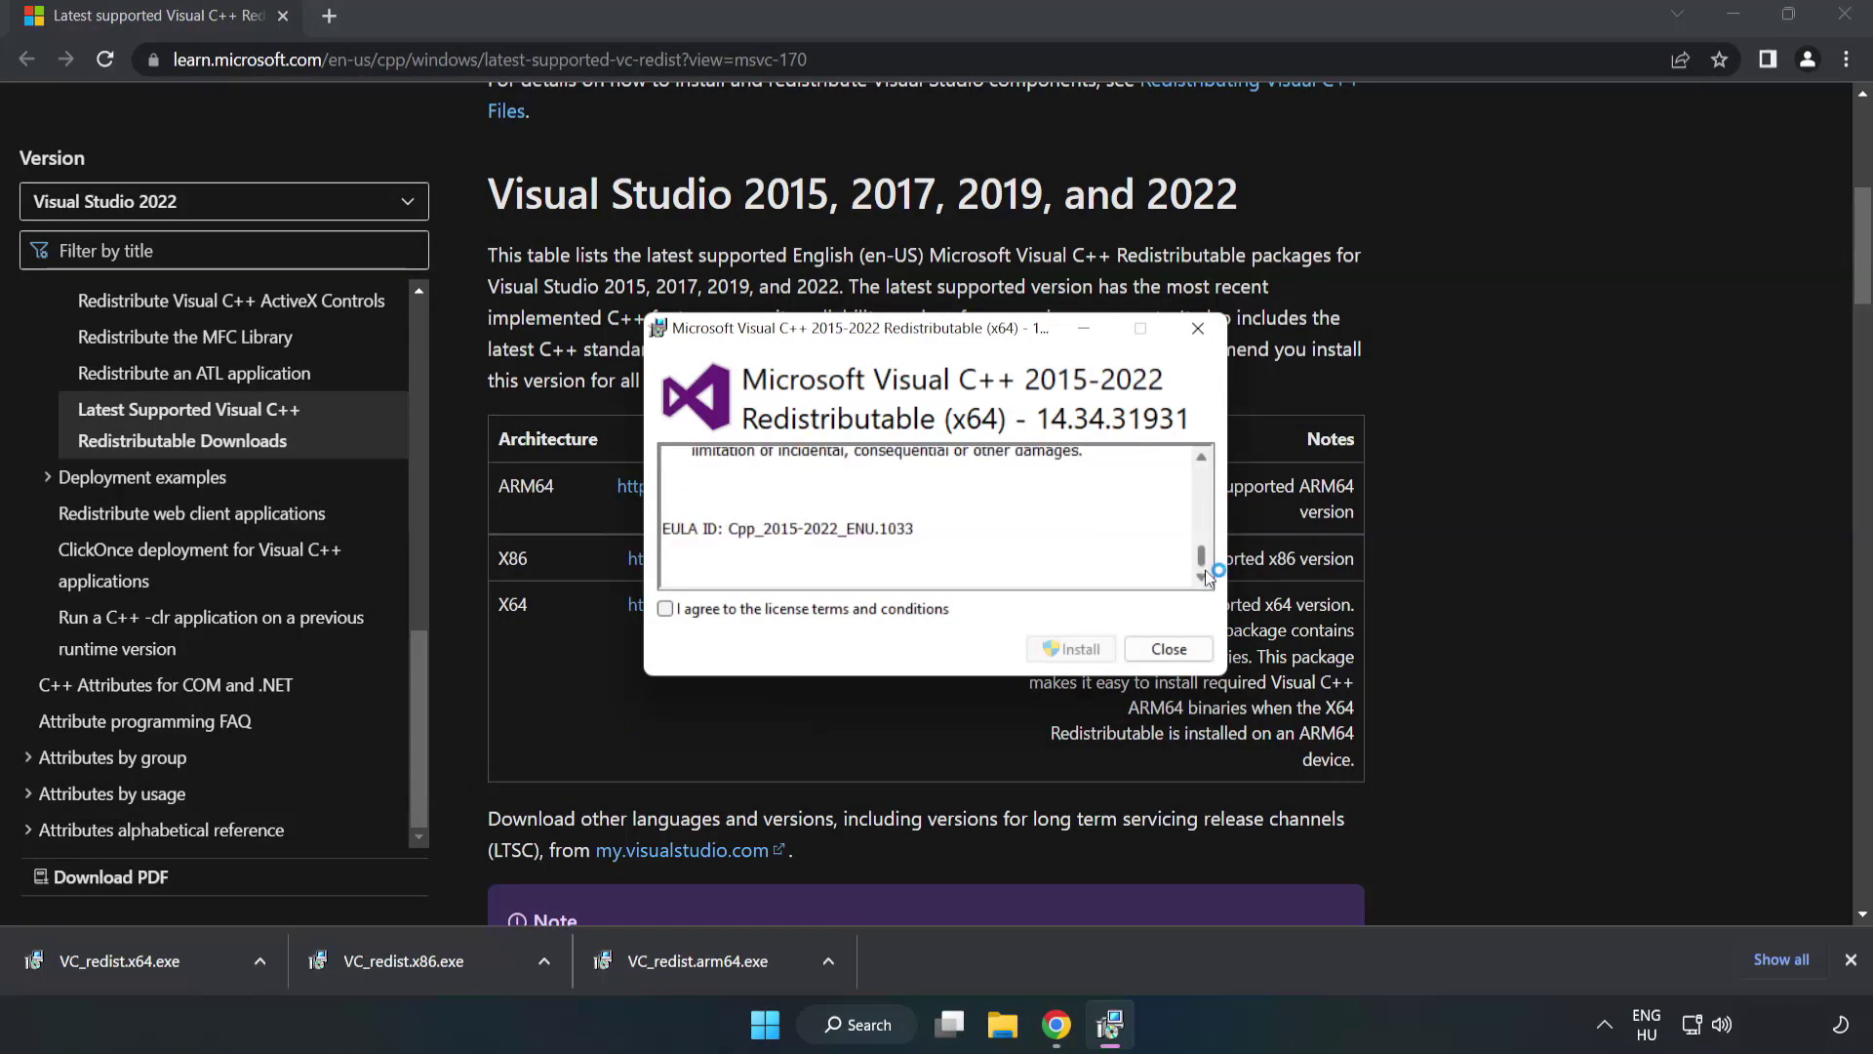
left_click(673, 609)
left_click(1066, 648)
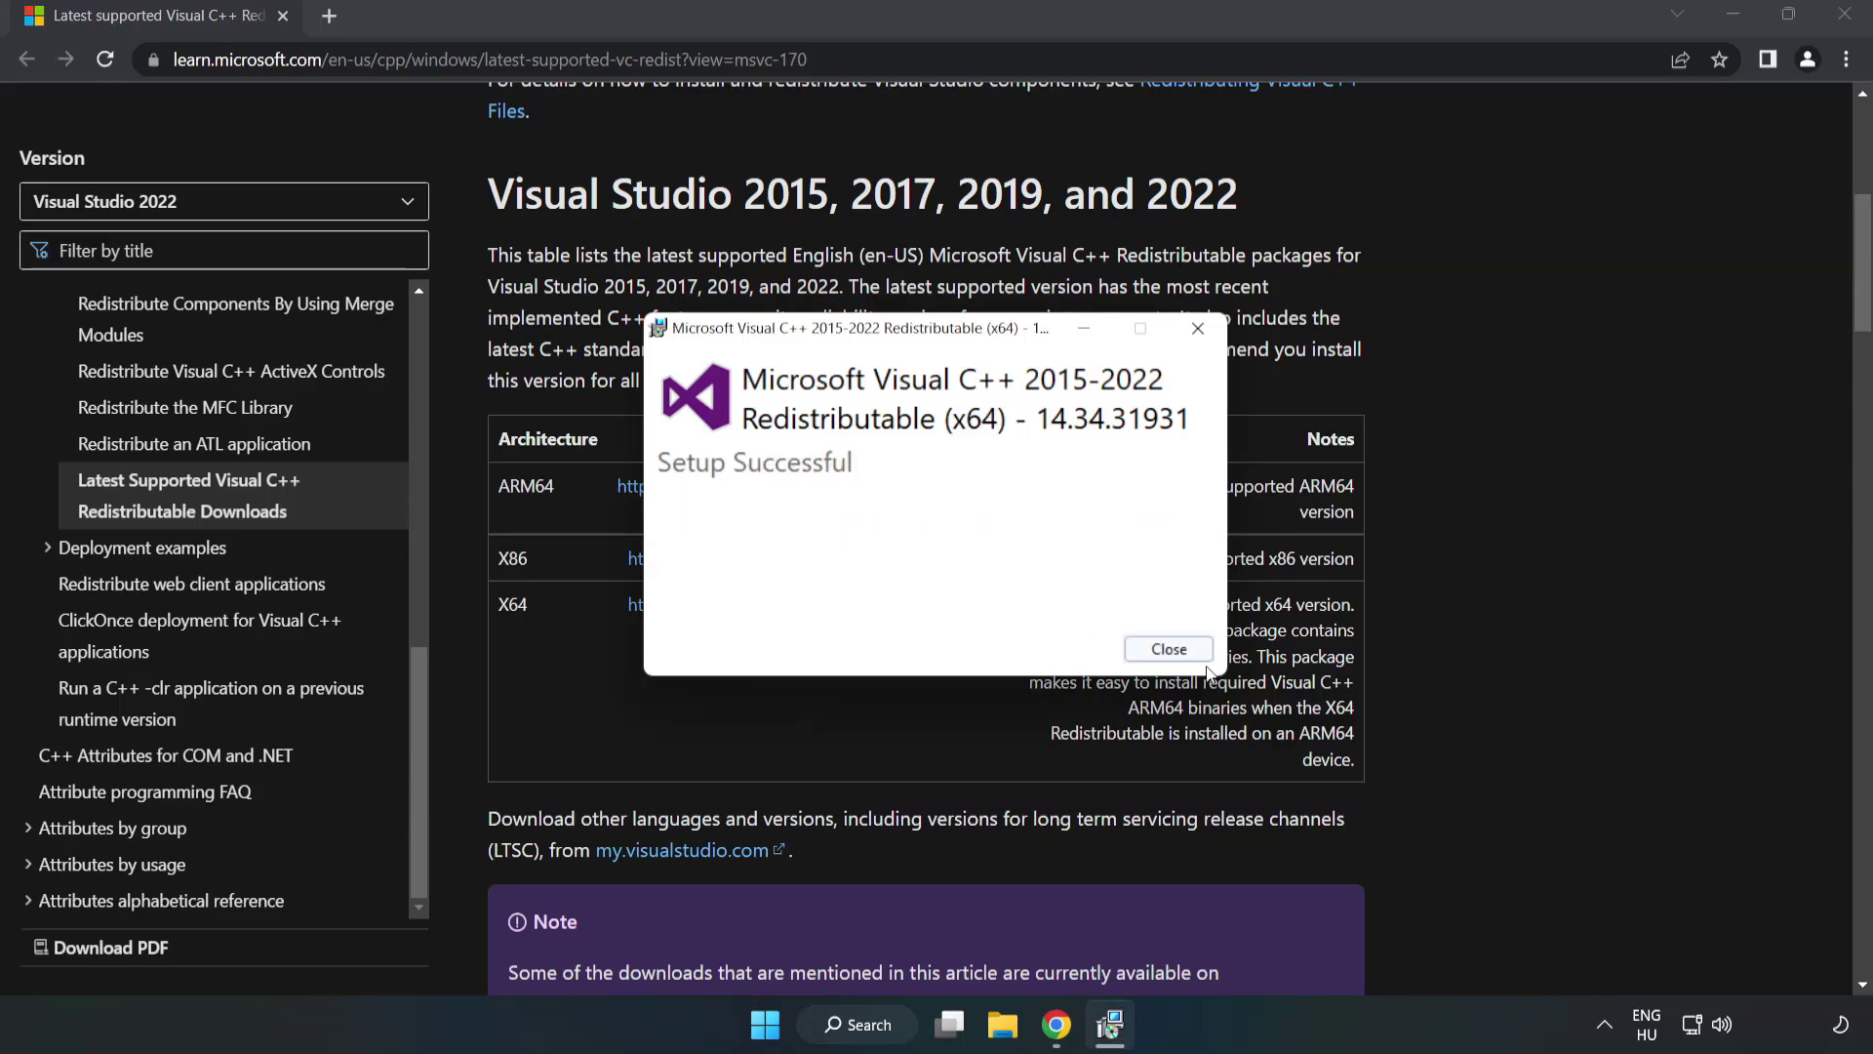
left_click(1175, 650)
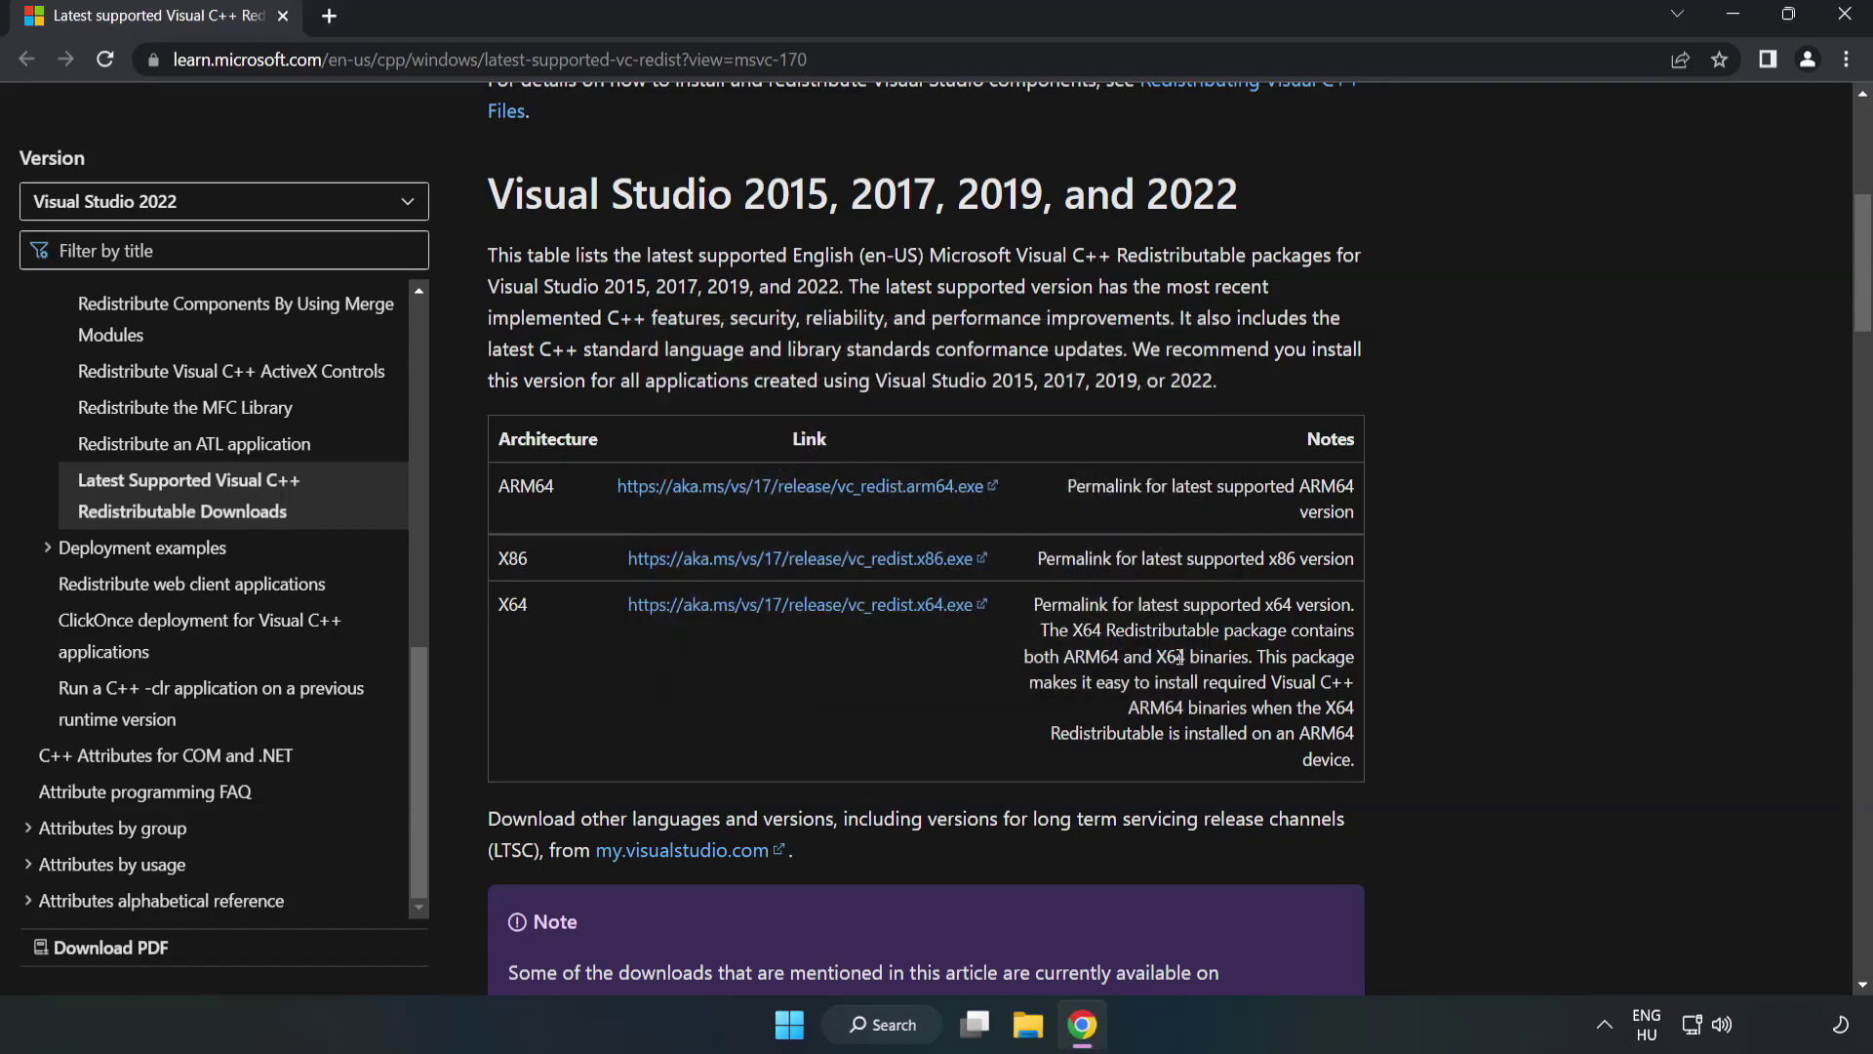
left_click(1847, 17)
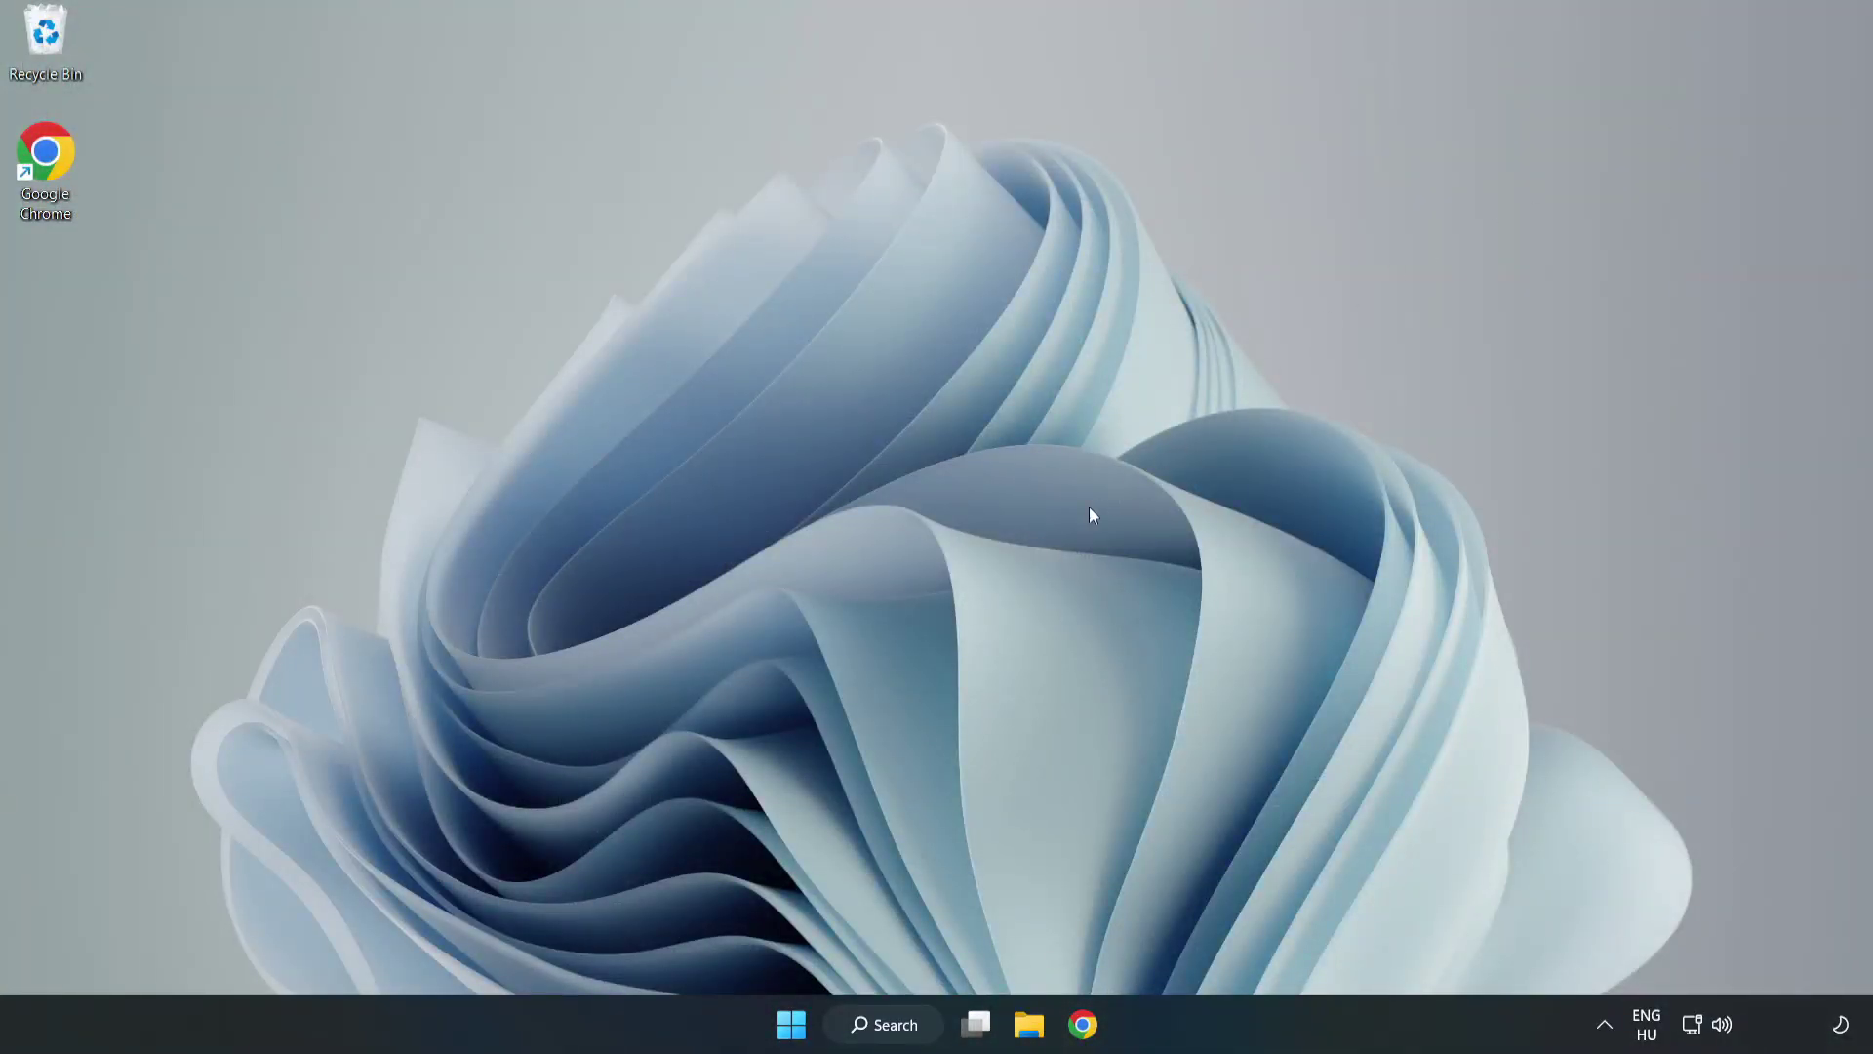
- Search for cmd and run Command Prompt as administrator
left_click(908, 1022)
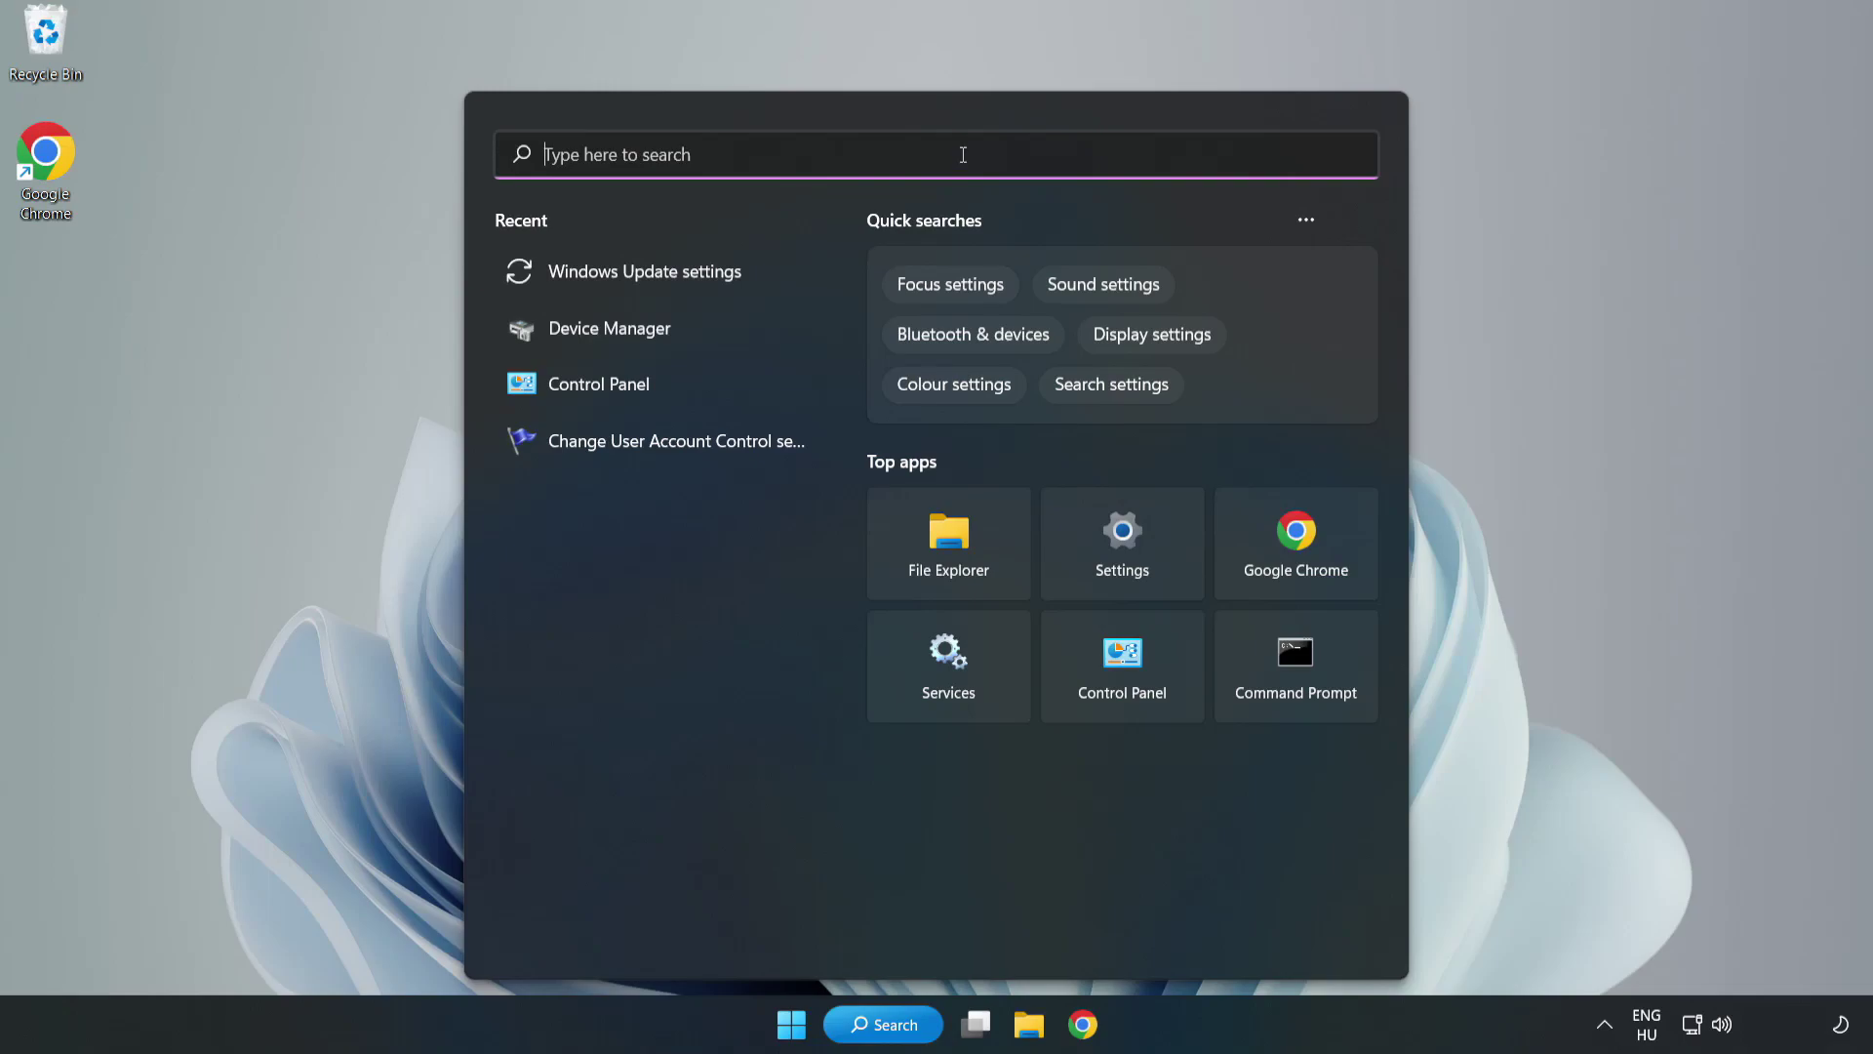
type("cmd")
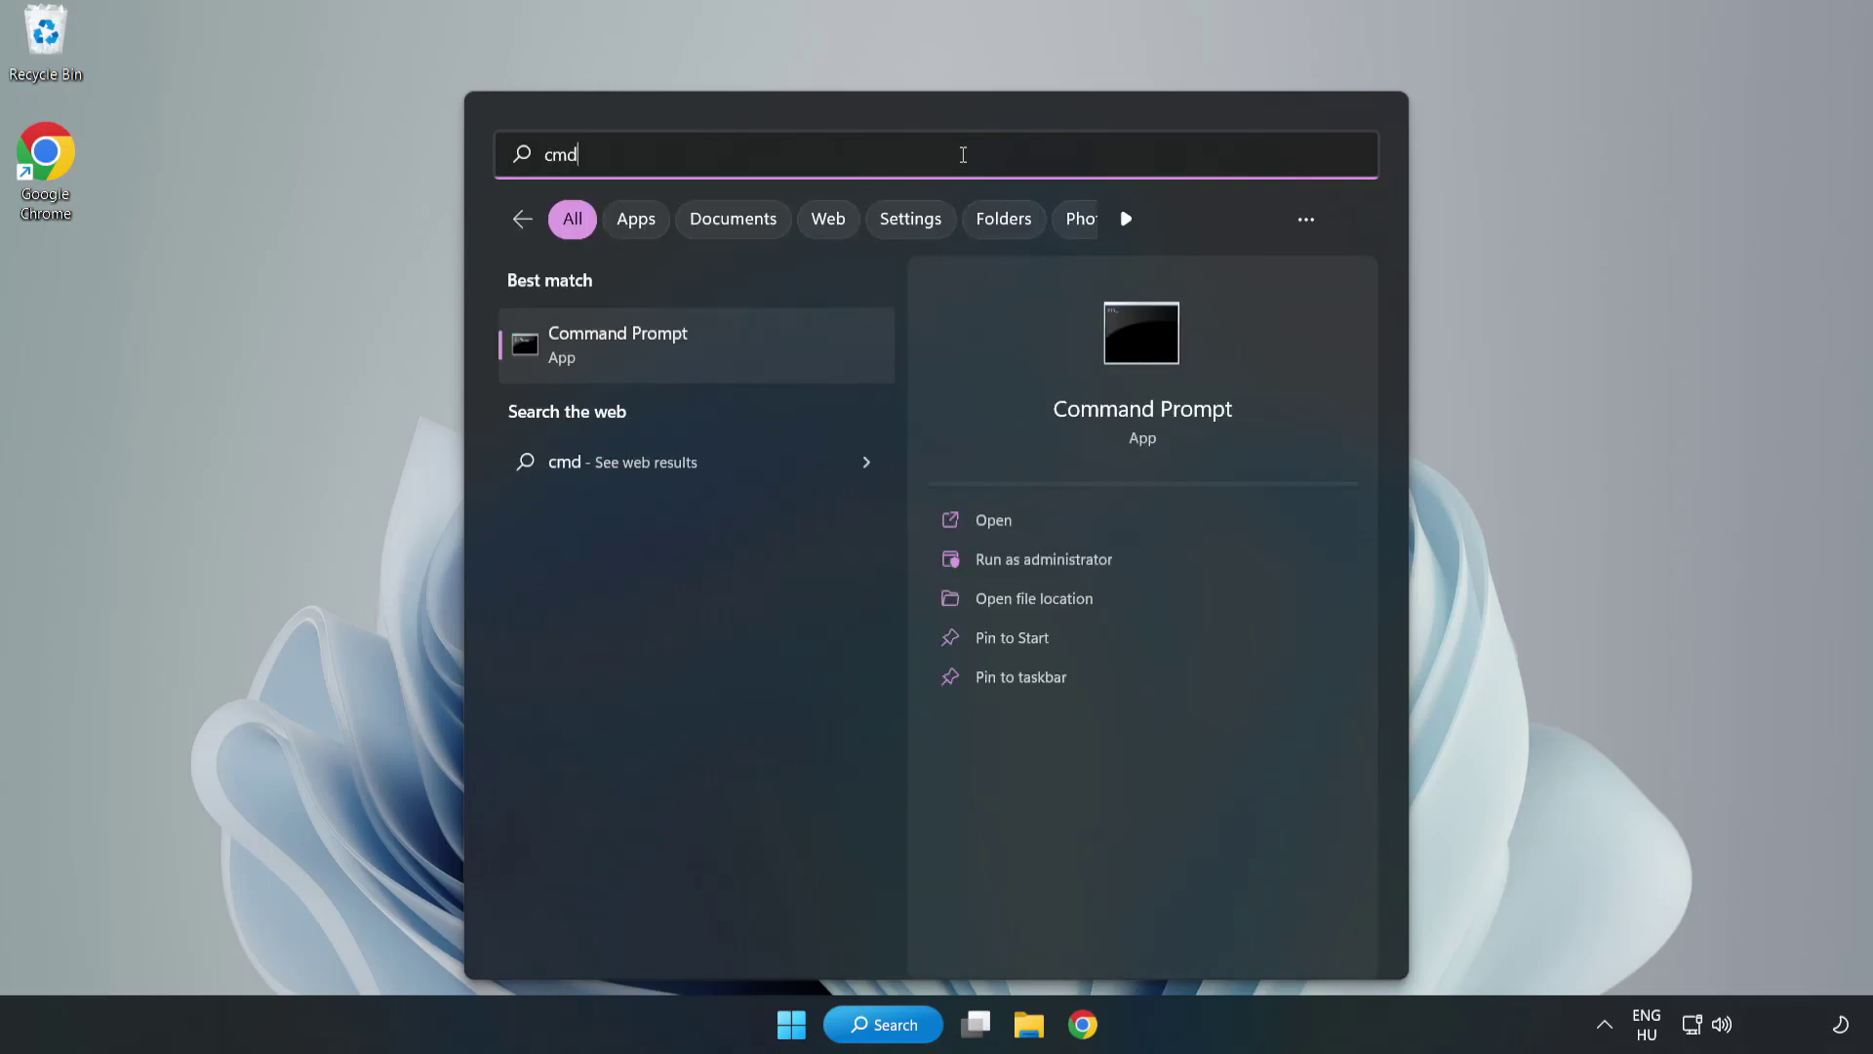
left_click(737, 354)
right_click(737, 354)
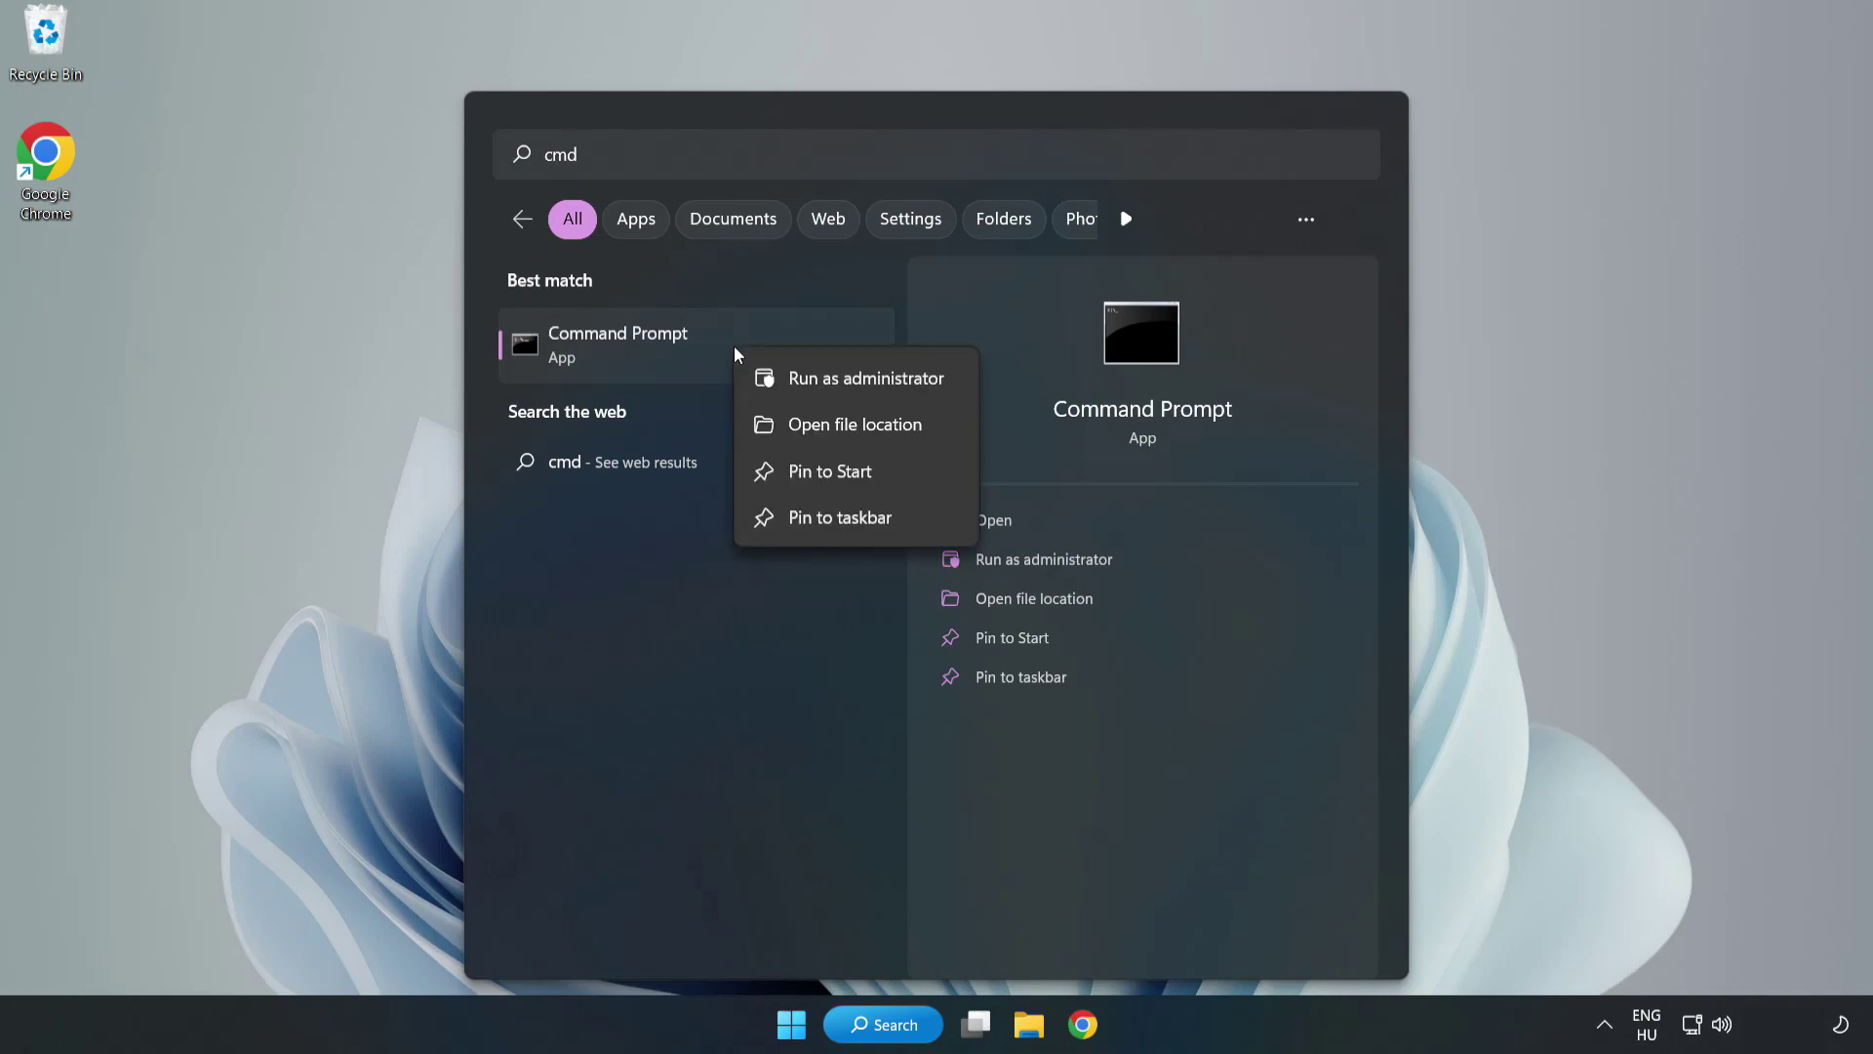
left_click(809, 381)
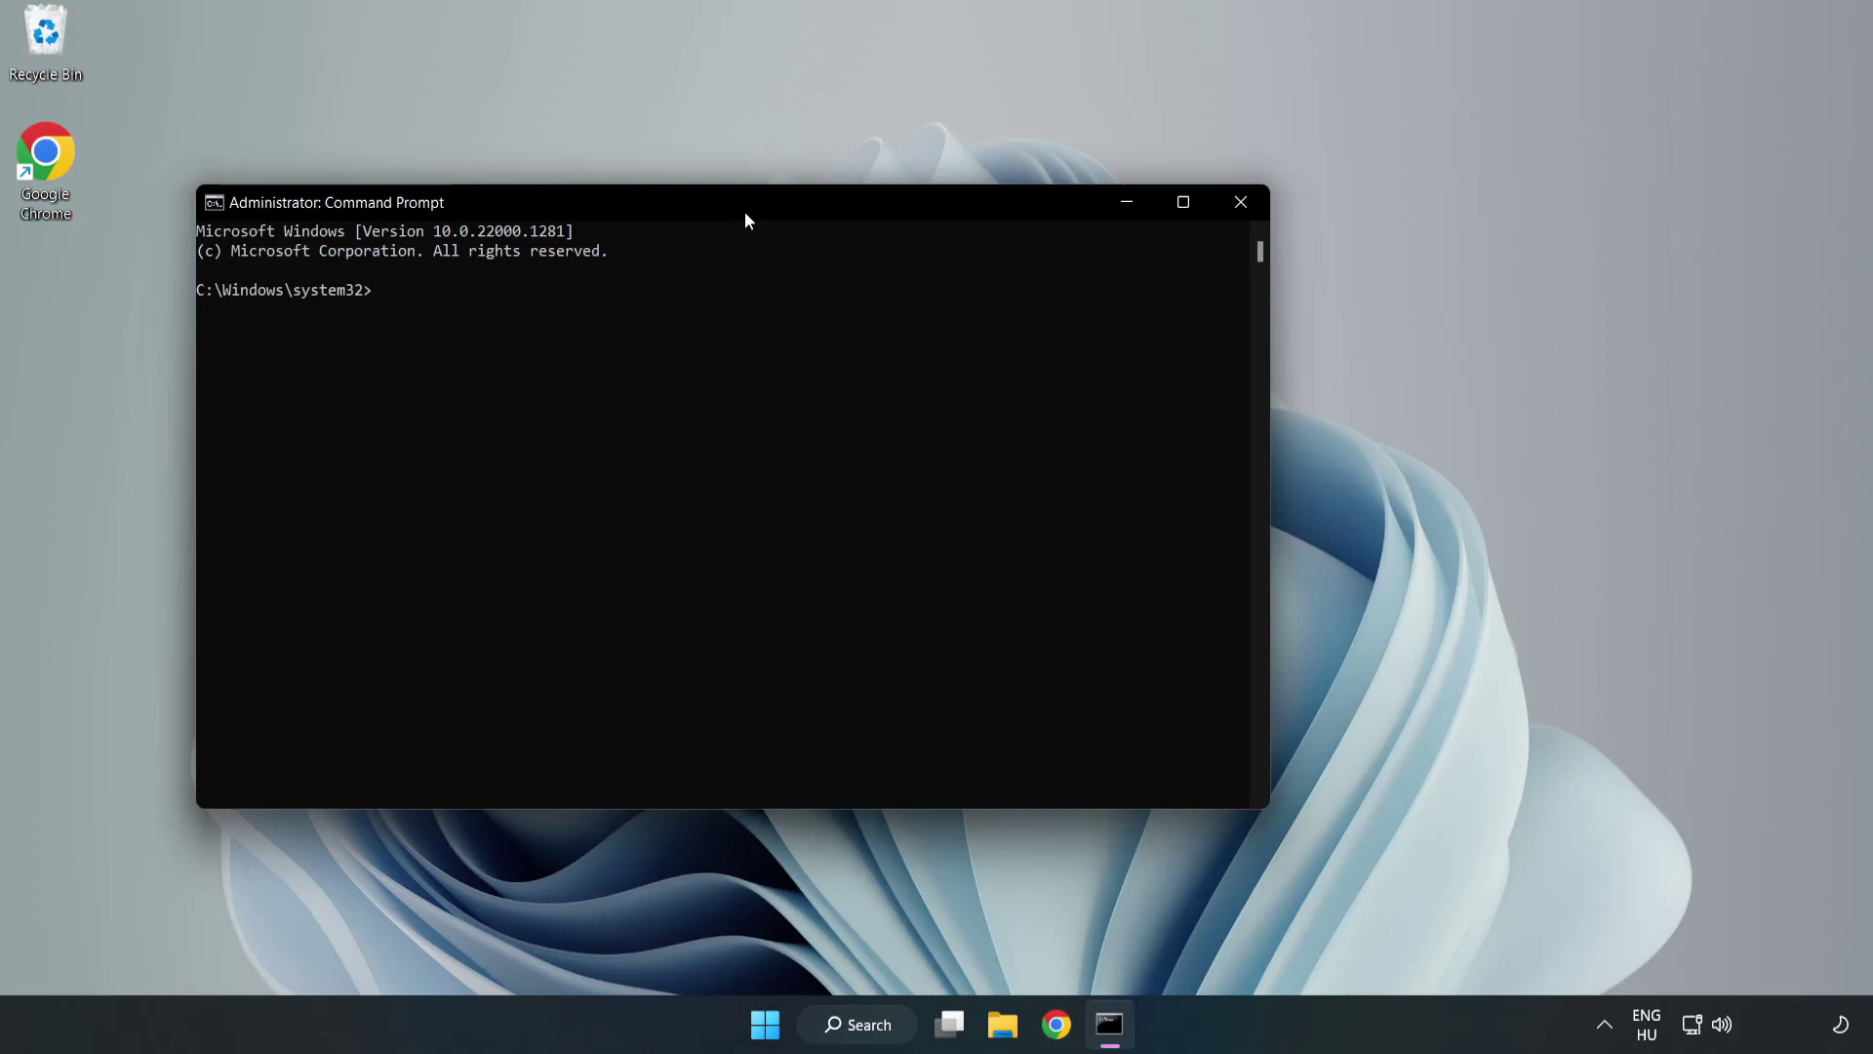
left_click_drag(748, 220, 955, 221)
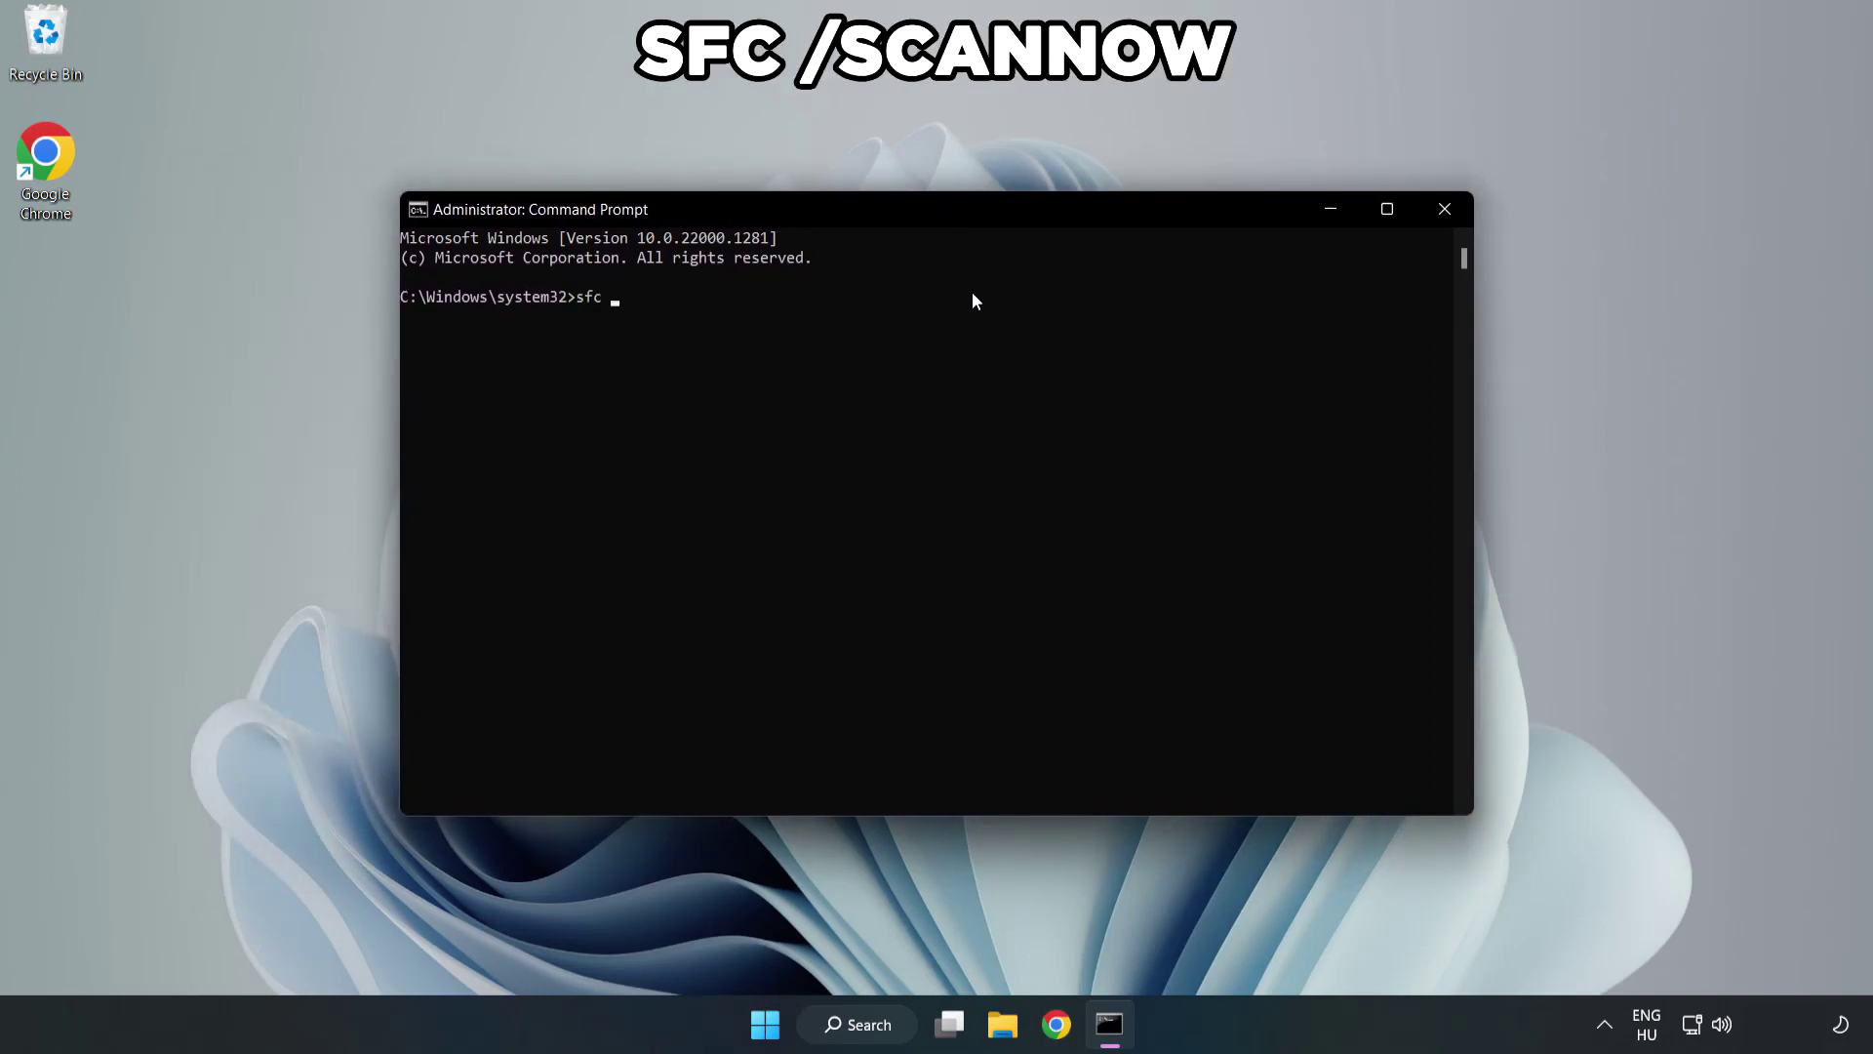
- Run sfc /scannow to 100% with no integrity violations found, then close Command Prompt
type("sfc /scannow")
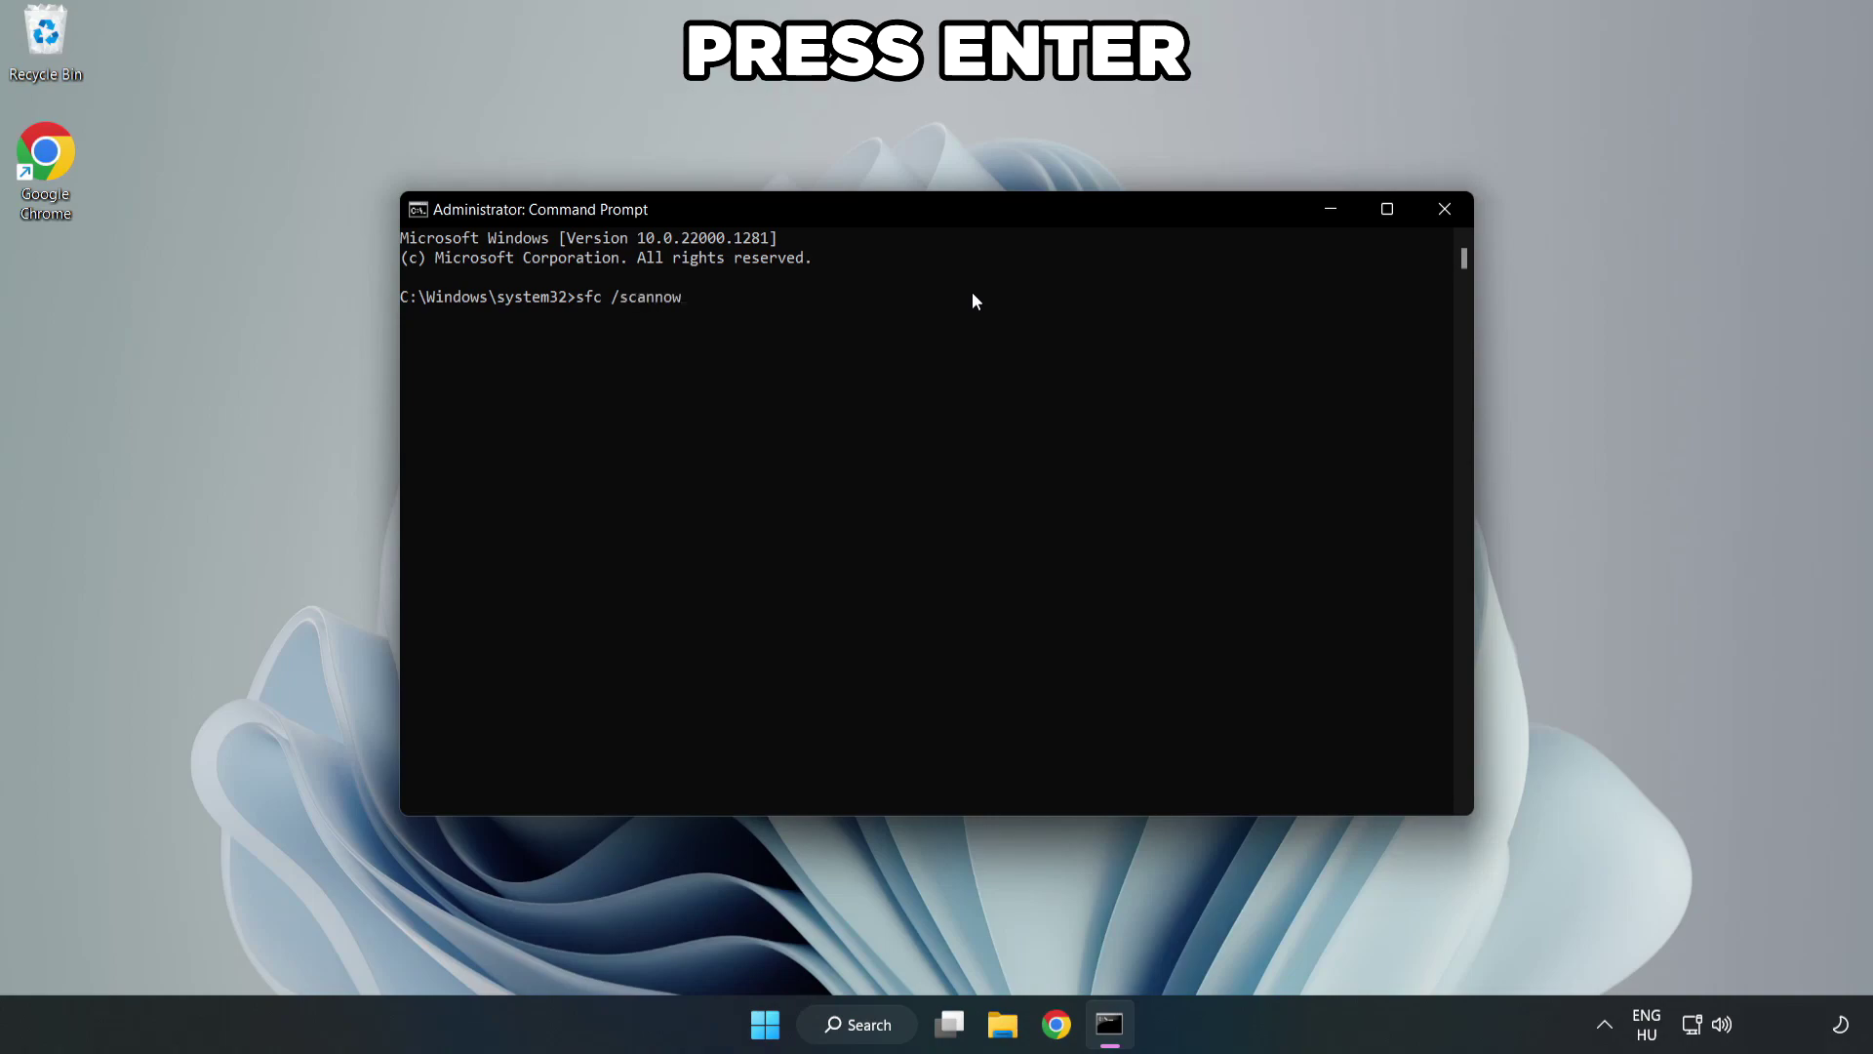
key("Return")
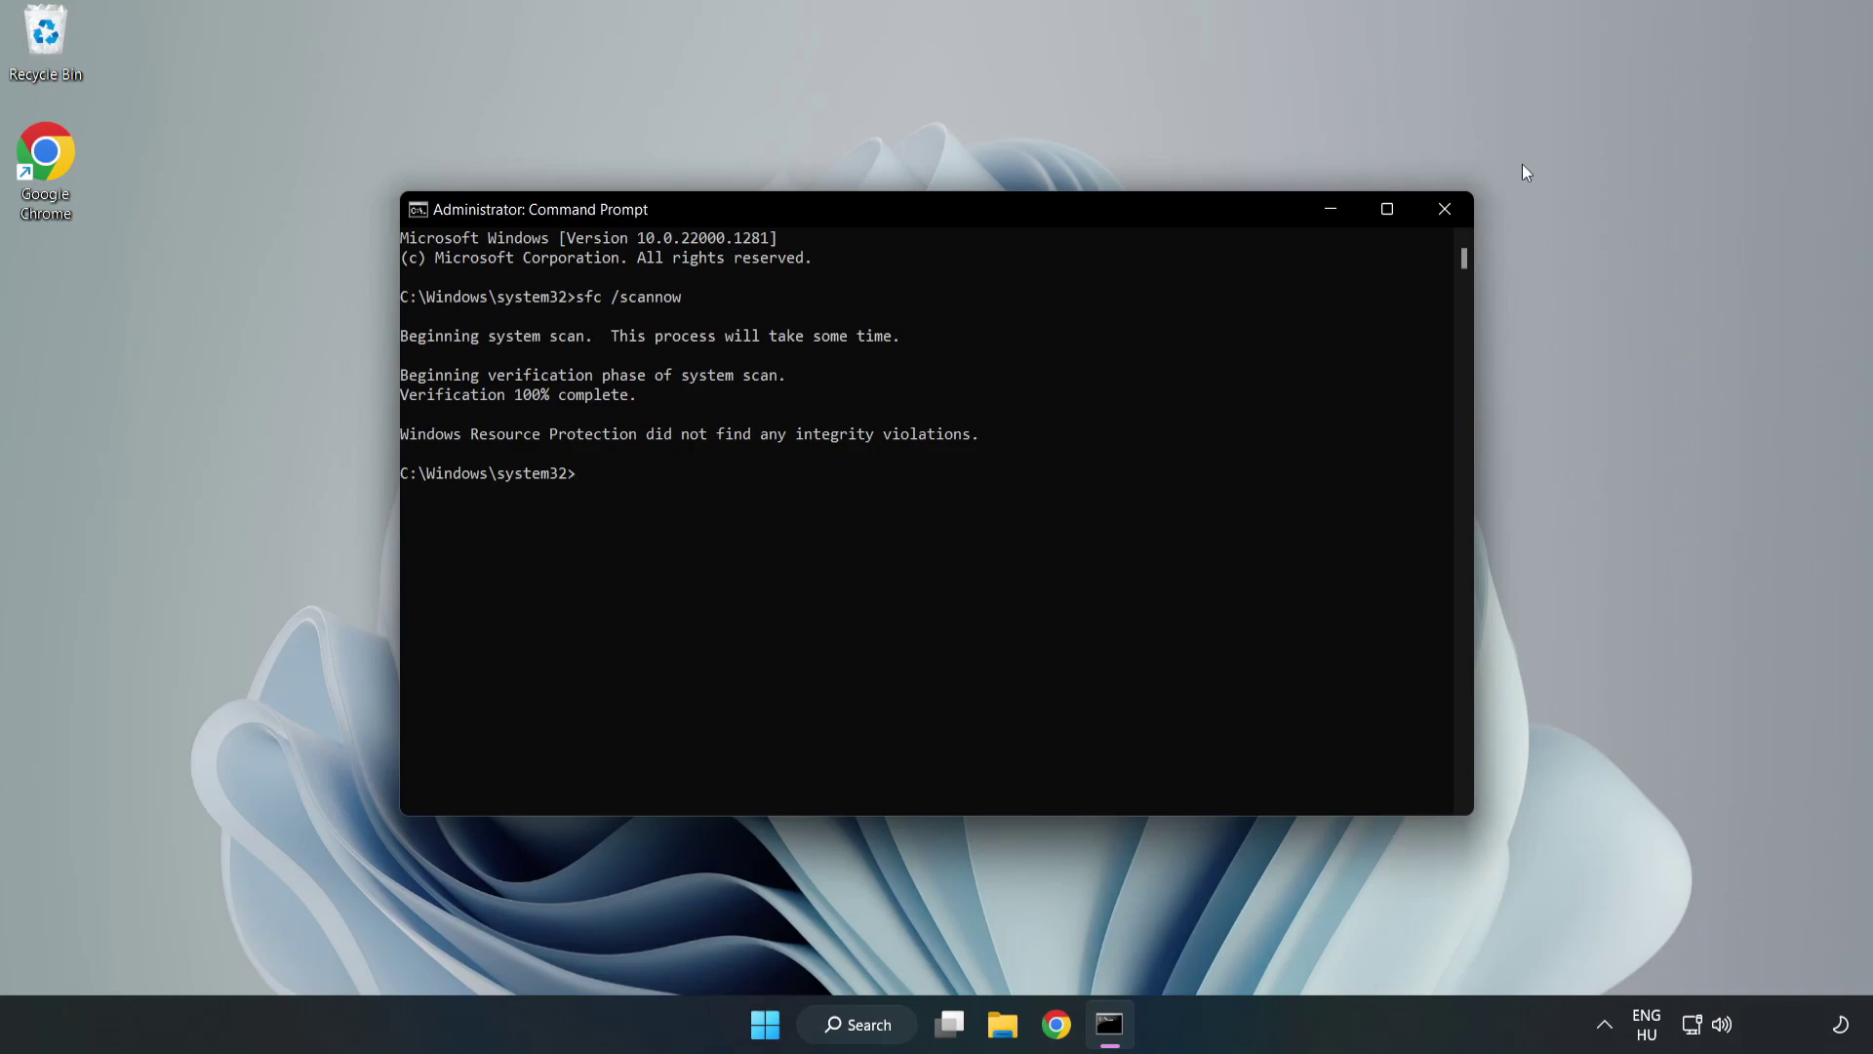
left_click(1444, 214)
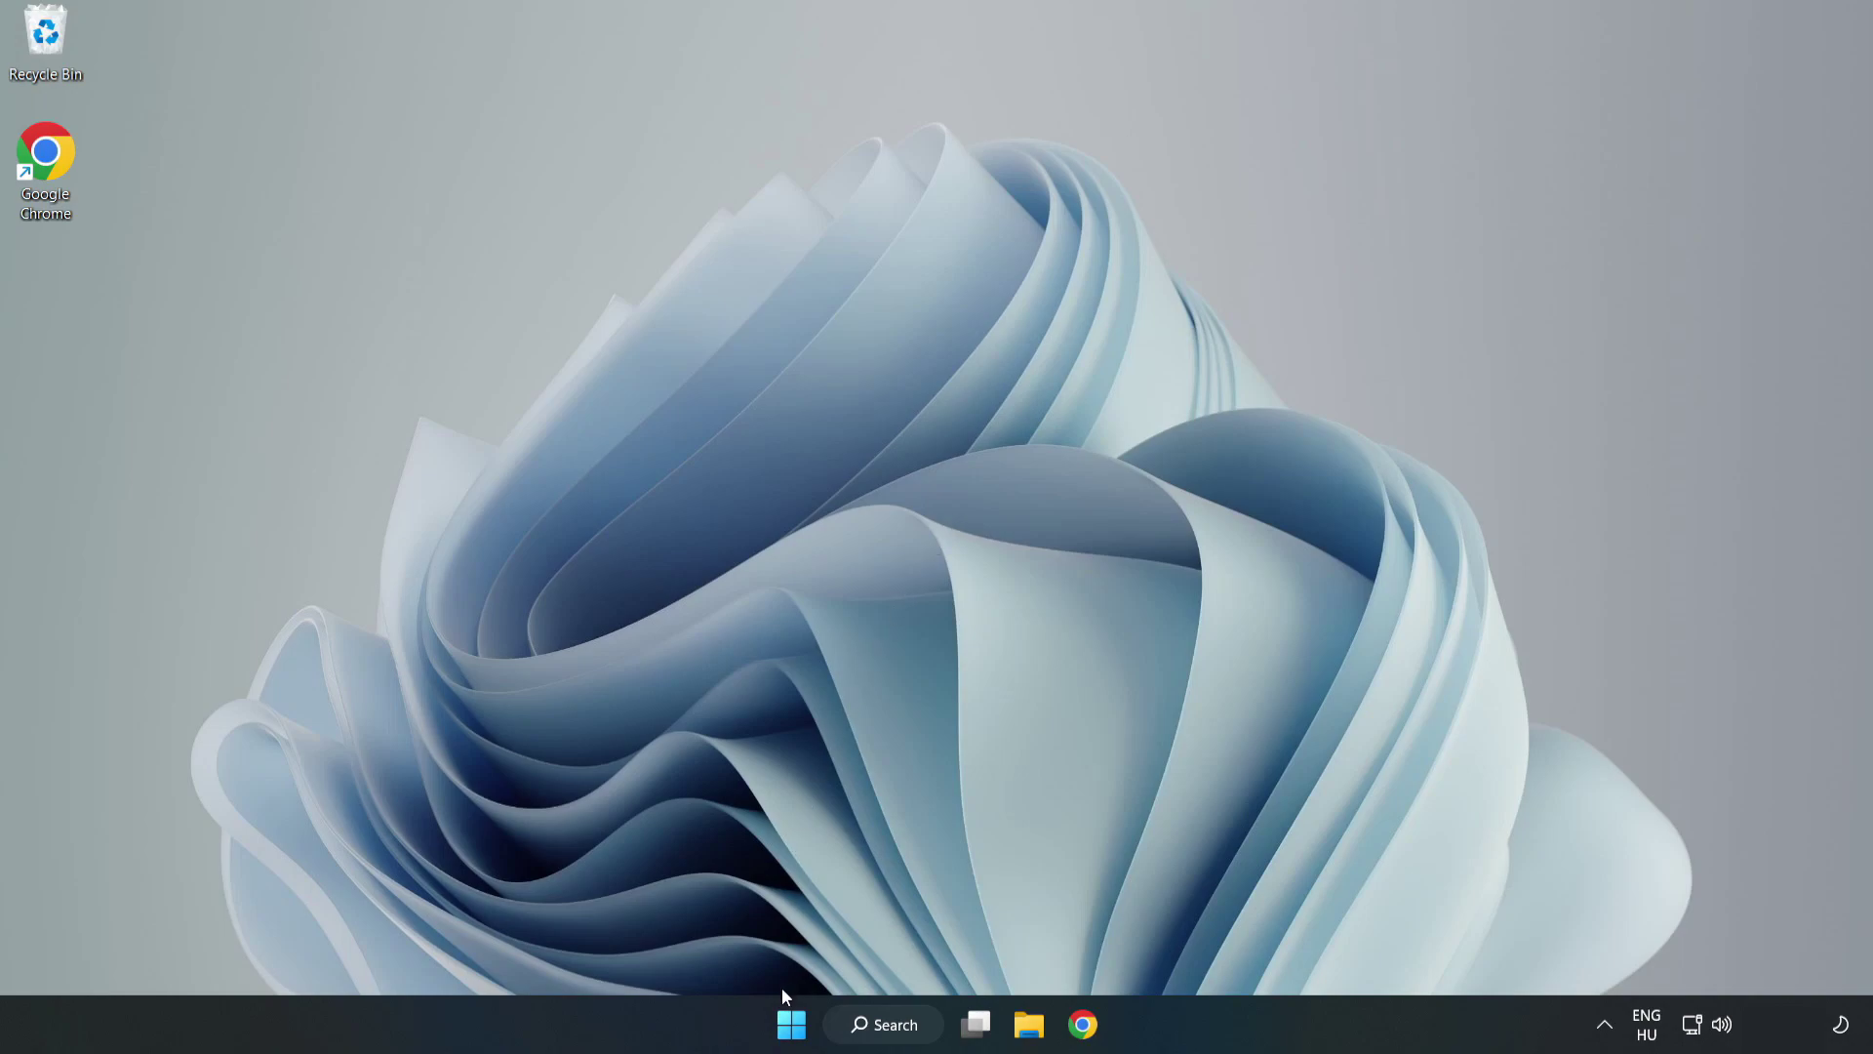
- Show the Start menu's power options, including Restart
left_click(791, 1024)
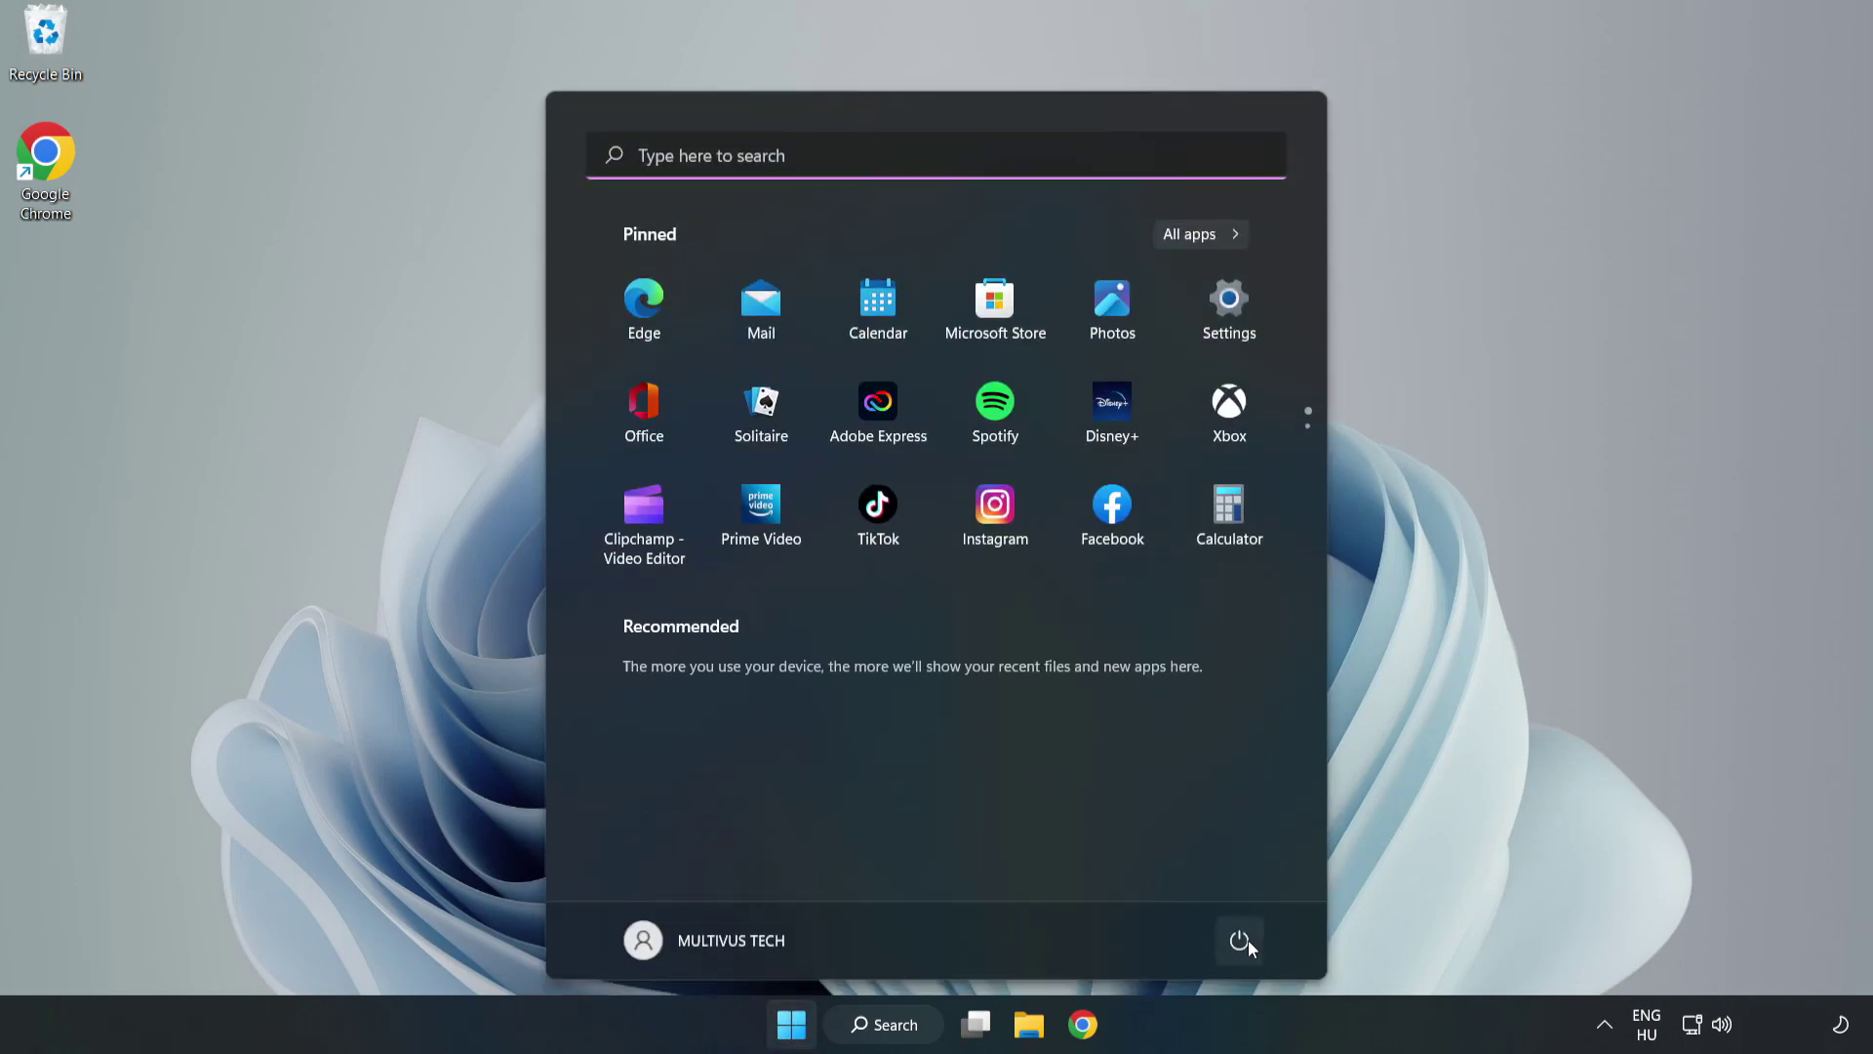
left_click(1239, 941)
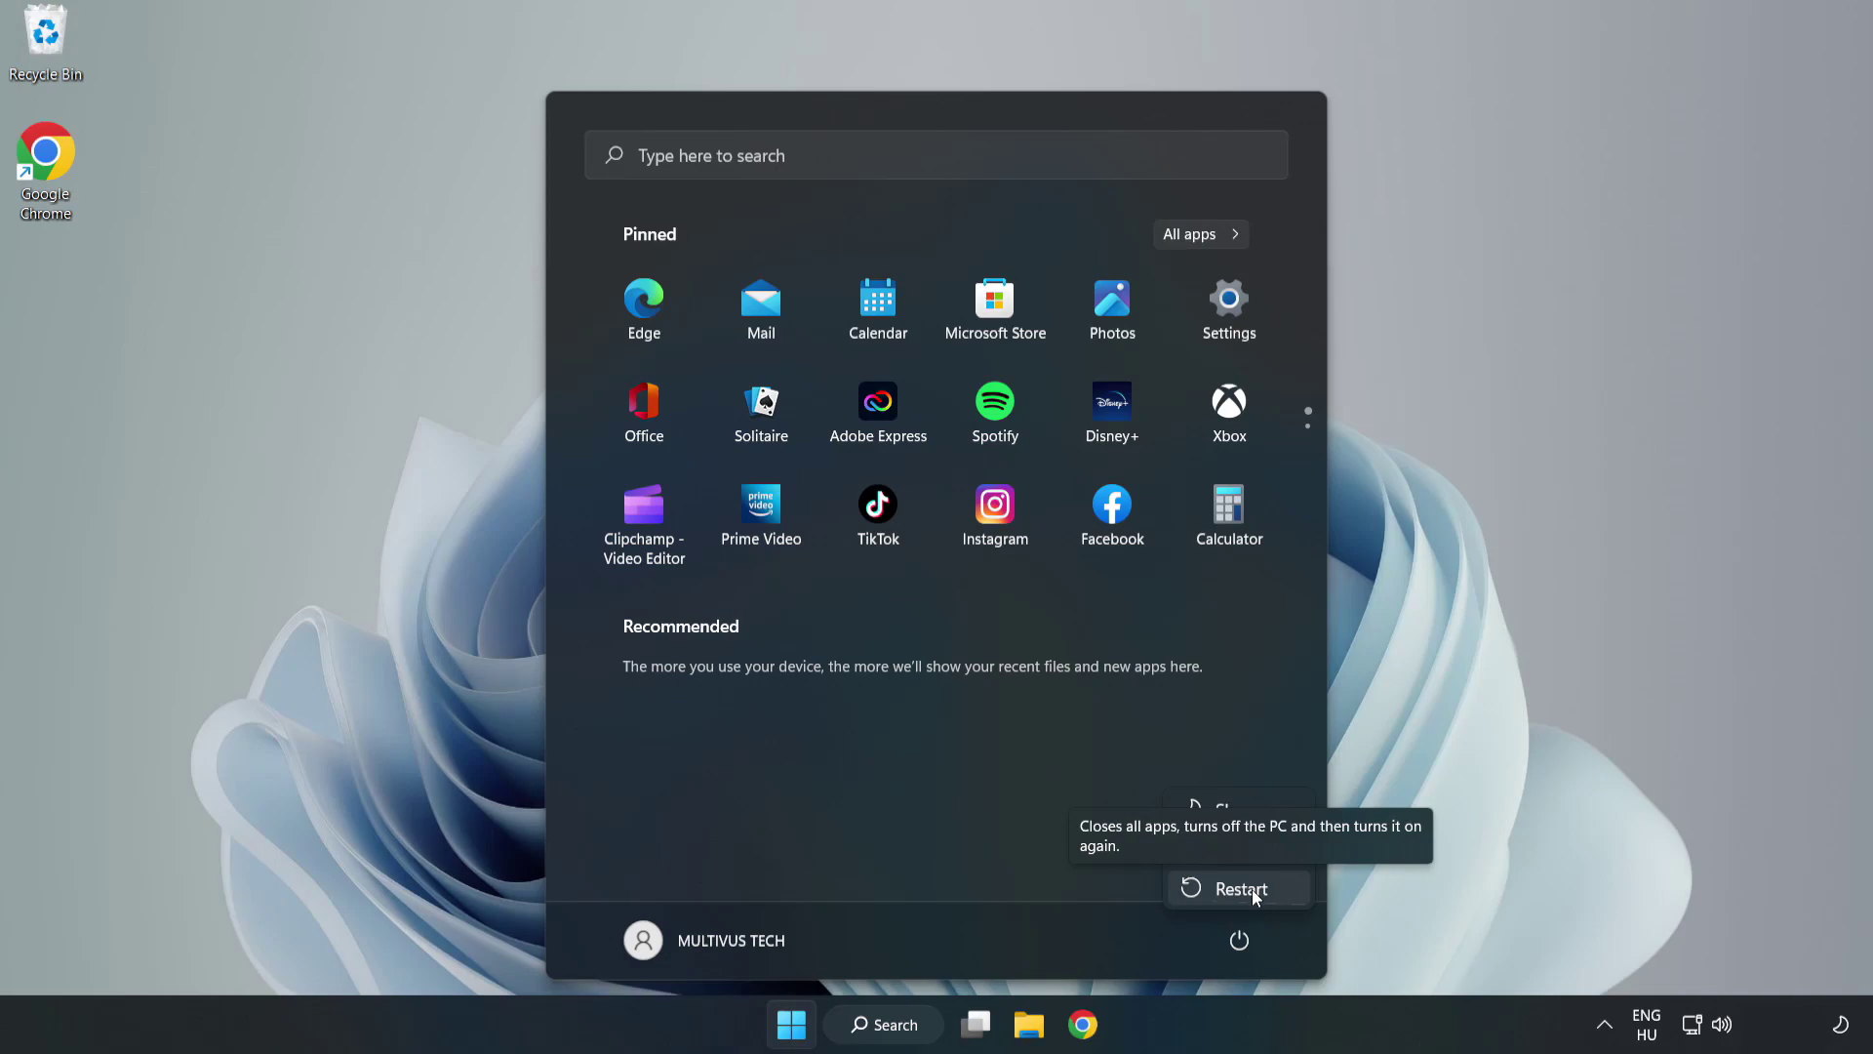